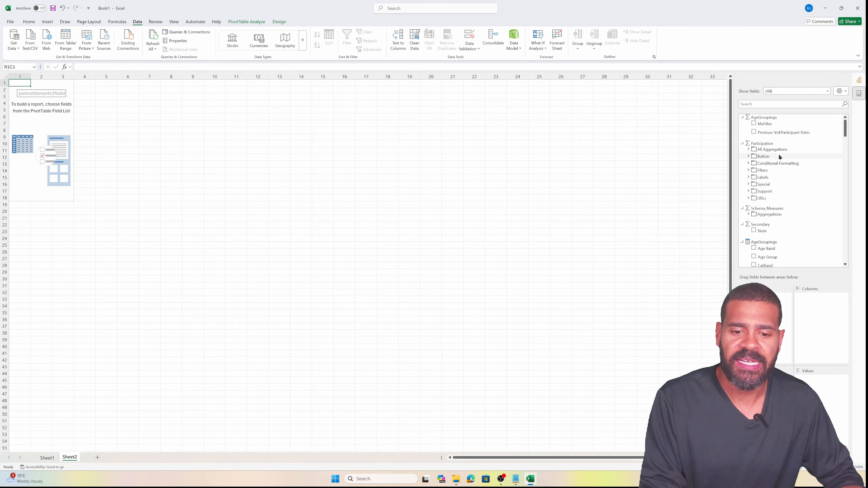
Search the field list for 'first' and add First Timers (334666) to the pivot values
click(779, 104)
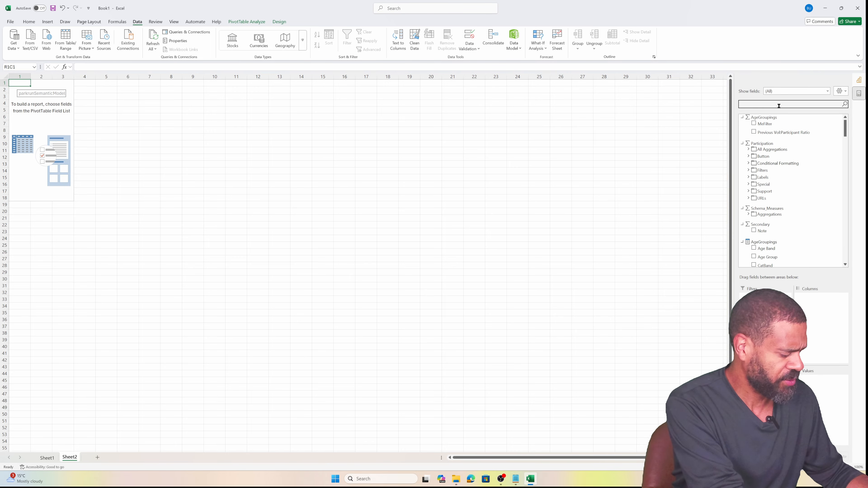
text(first)
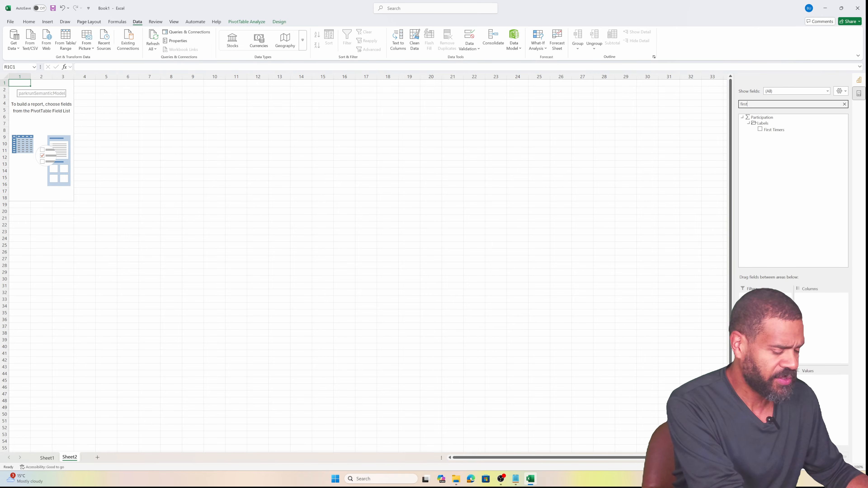
drag(774, 129, 820, 404)
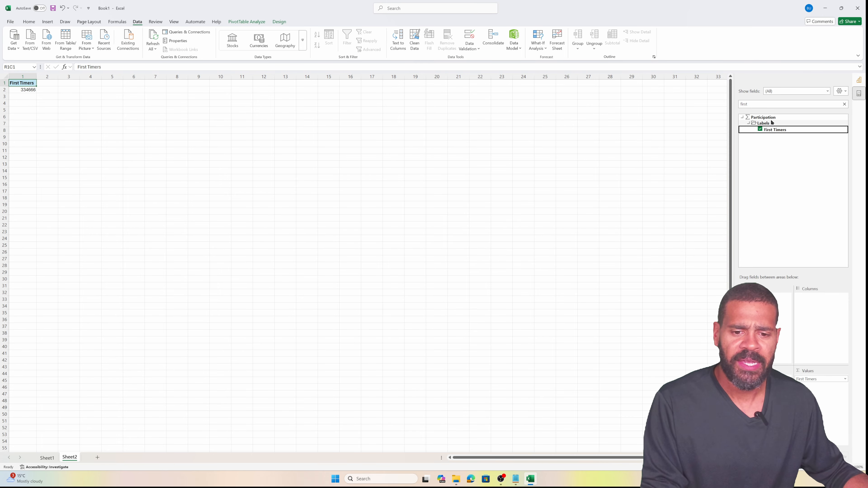
Add Registered Finishers (1,889,096) to the values after First Timers, then clear the field search
click(772, 102)
key(BackSpace)
key(BackSpace)
key(BackSpace)
key(BackSpace)
key(BackSpace)
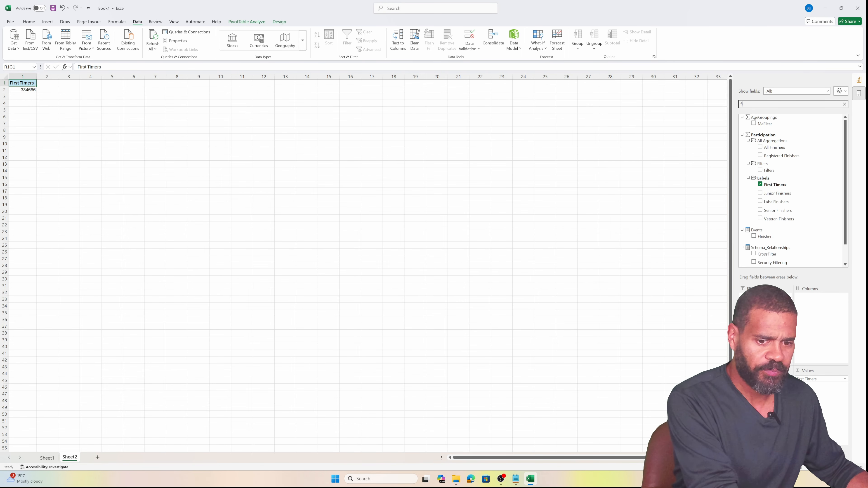
text(registered)
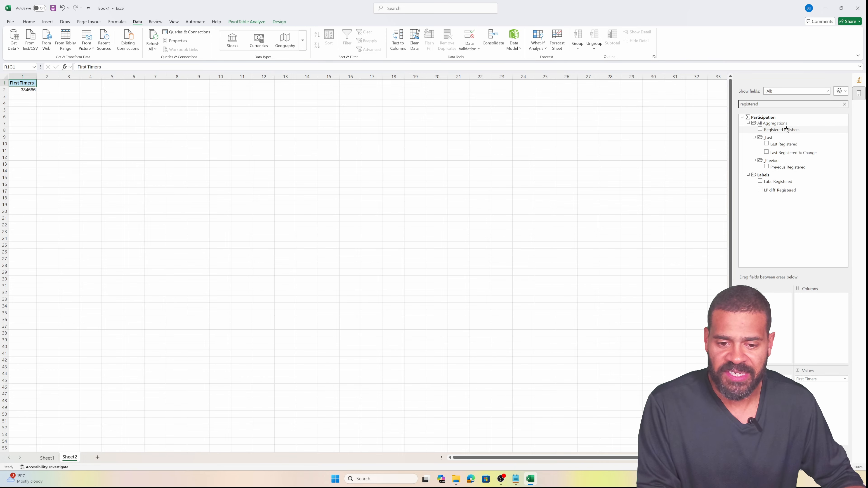
drag(782, 129, 826, 403)
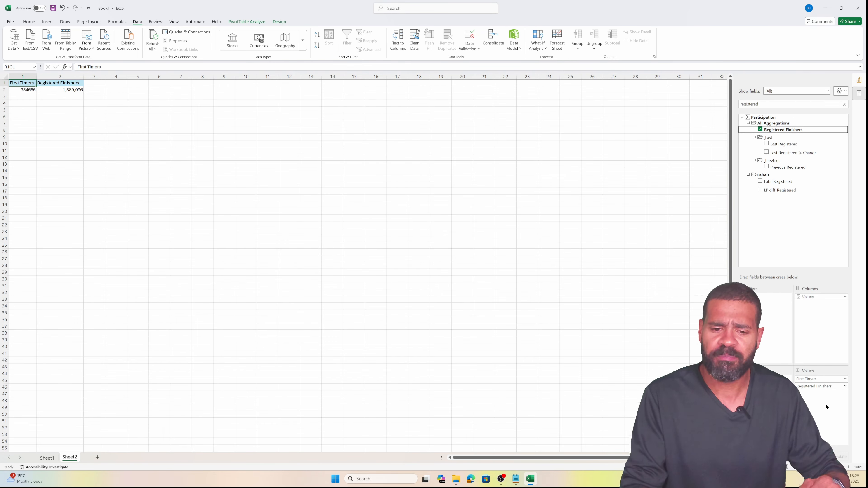
double_click(748, 105)
text(pb)
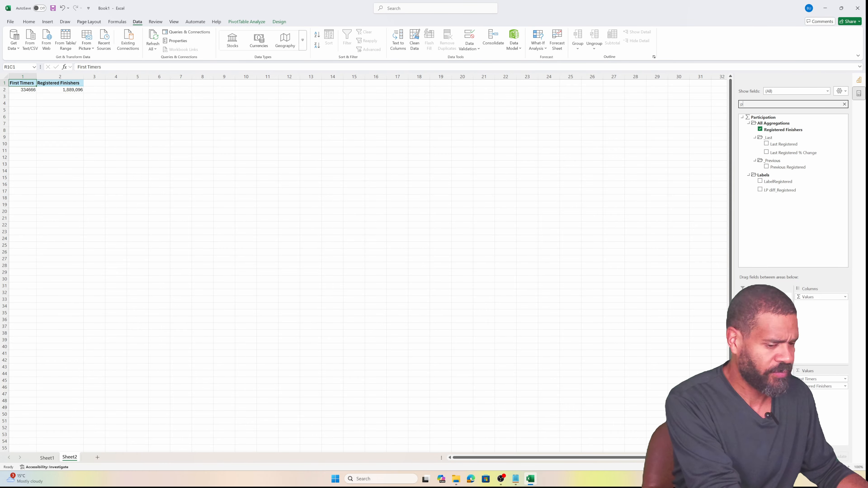
key(BackSpace)
key(BackSpace)
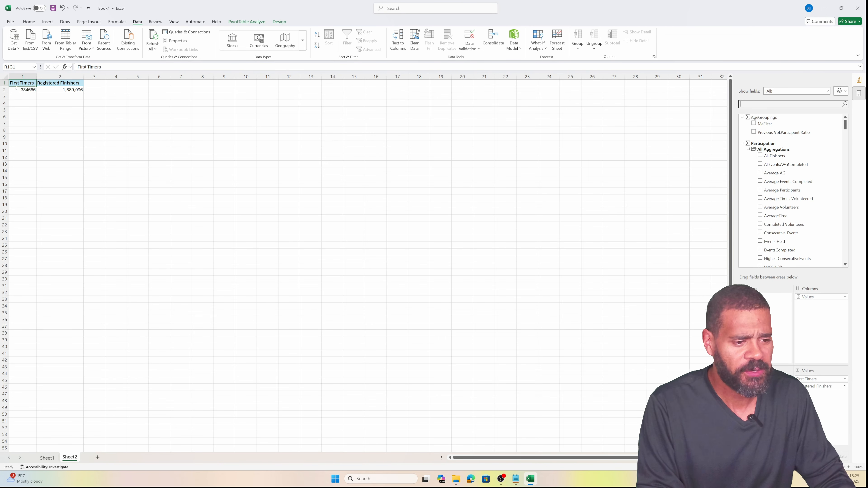
Insert an Event Name slicer for the pivot from the PivotTable Analyze ribbon
click(94, 90)
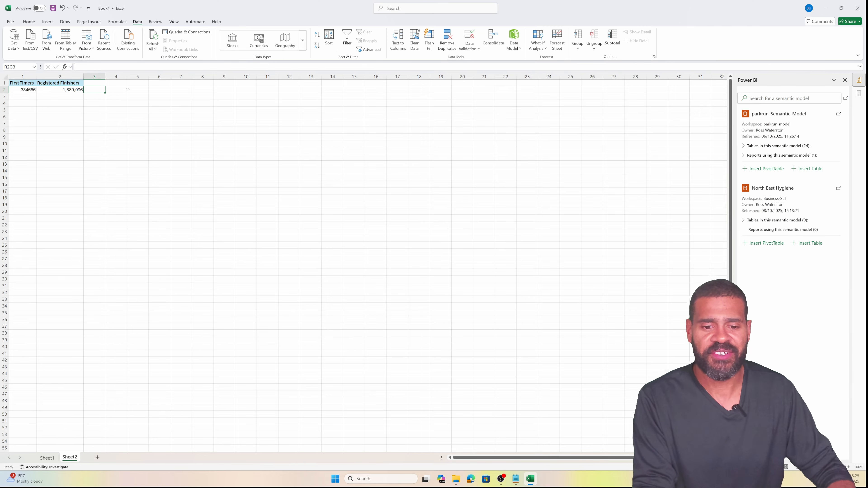
click(774, 99)
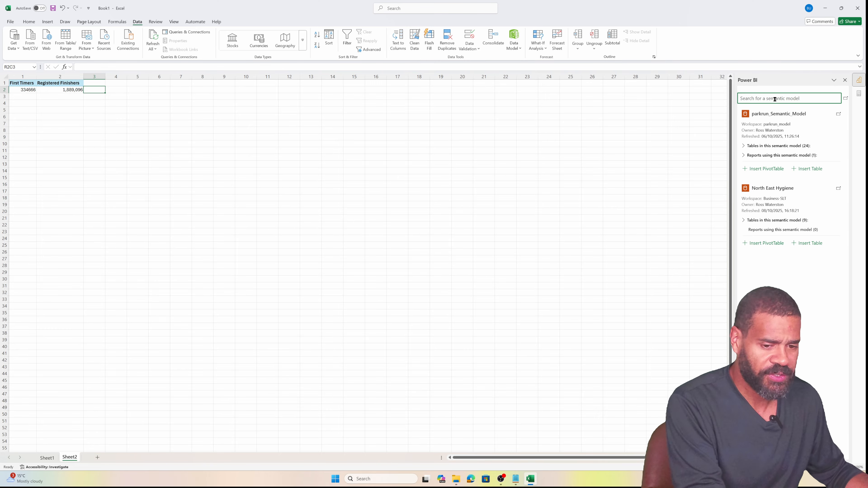
click(58, 90)
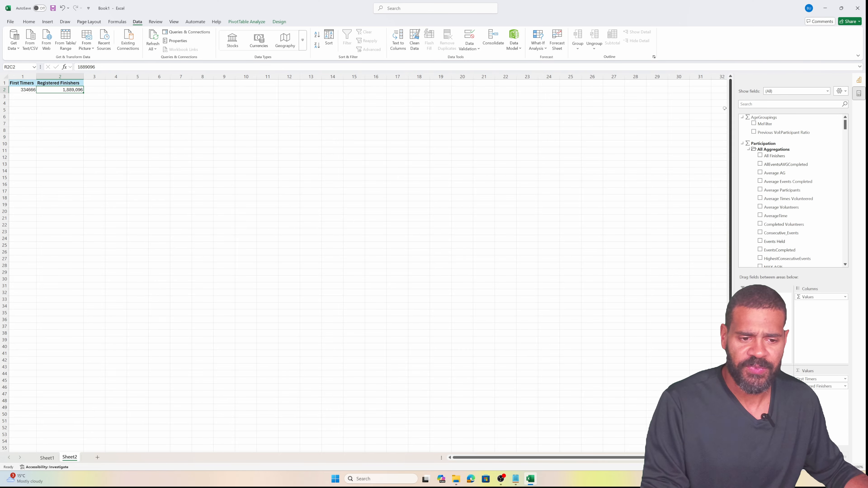
click(276, 22)
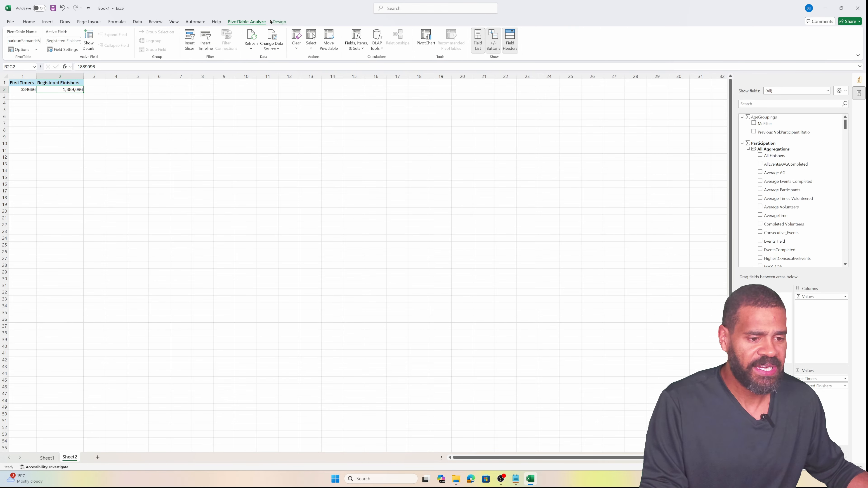
click(246, 22)
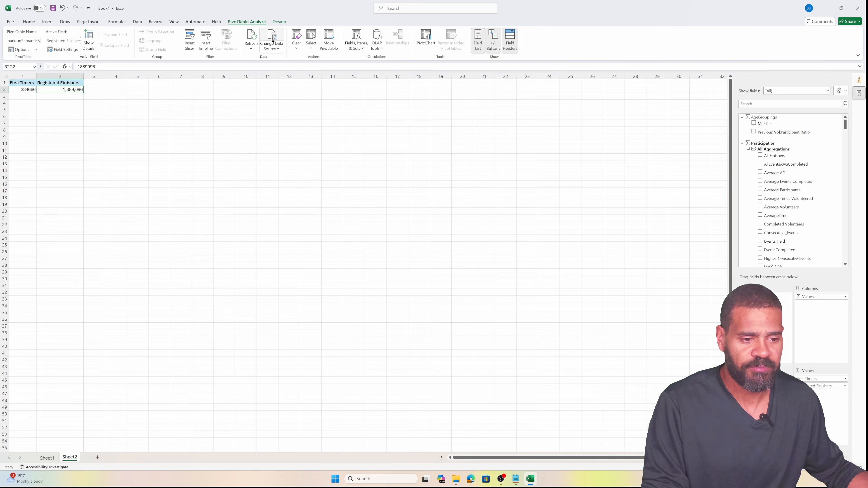
click(188, 40)
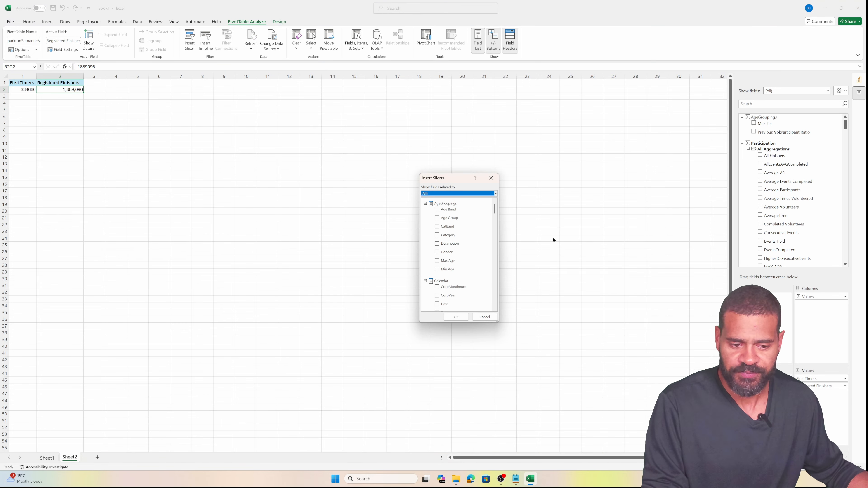
scroll(450, 247, down, 15)
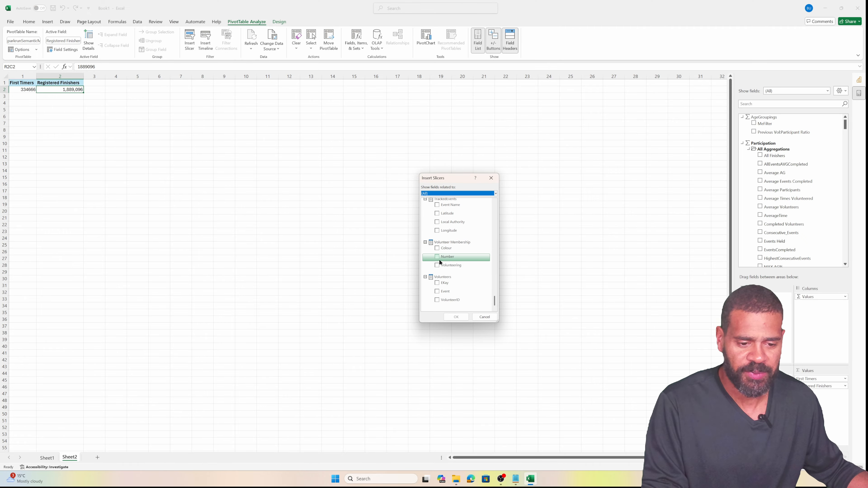
scroll(439, 286, up, 1)
scroll(439, 286, up, 1)
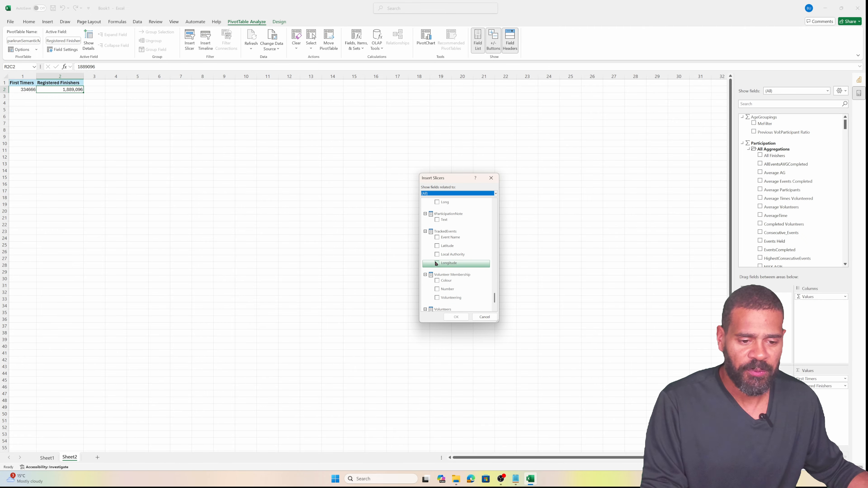
click(437, 238)
click(457, 316)
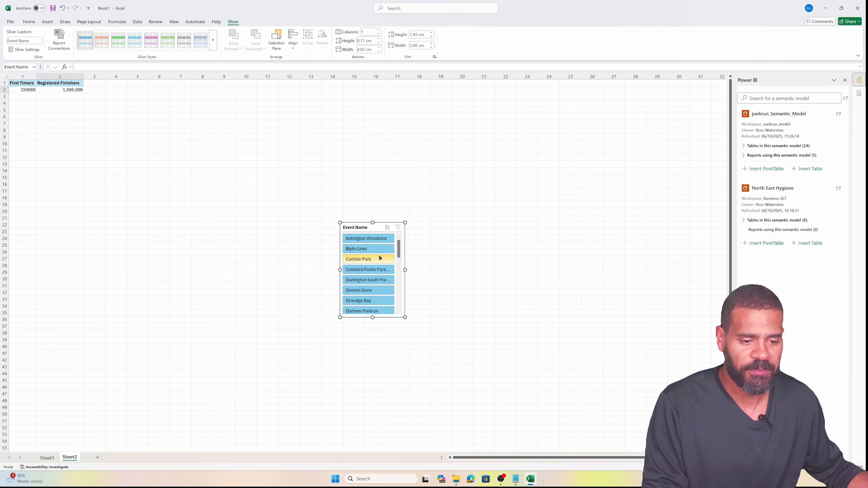
Slice the pivot by Jesmond Dene, then Jubilee Parkrun, ending on Leazes Park (11605 / 34,237)
scroll(379, 260, down, 10)
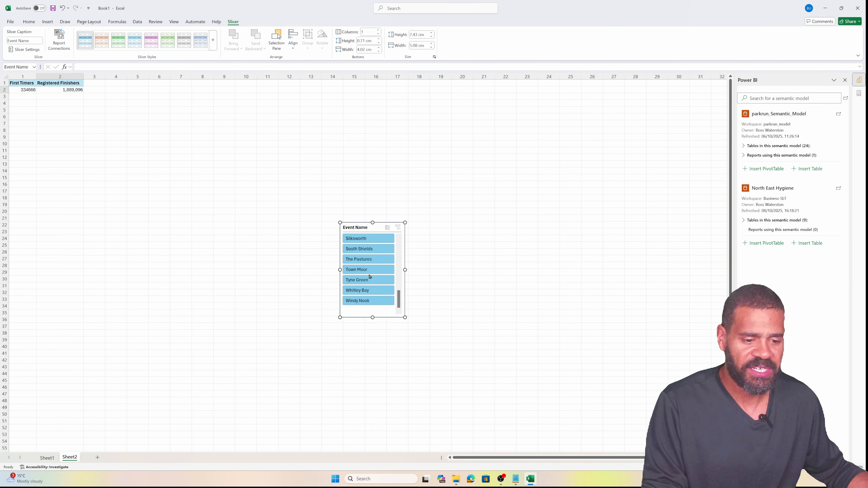
scroll(371, 287, up, 3)
click(361, 260)
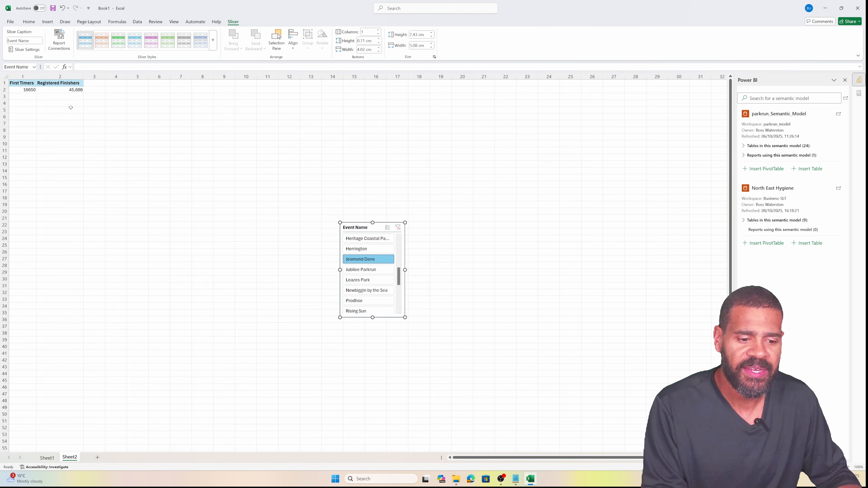
click(356, 272)
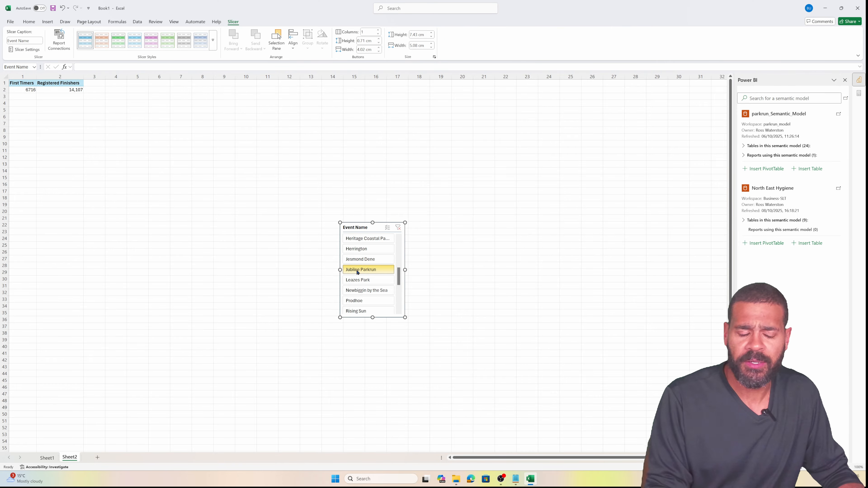
click(361, 279)
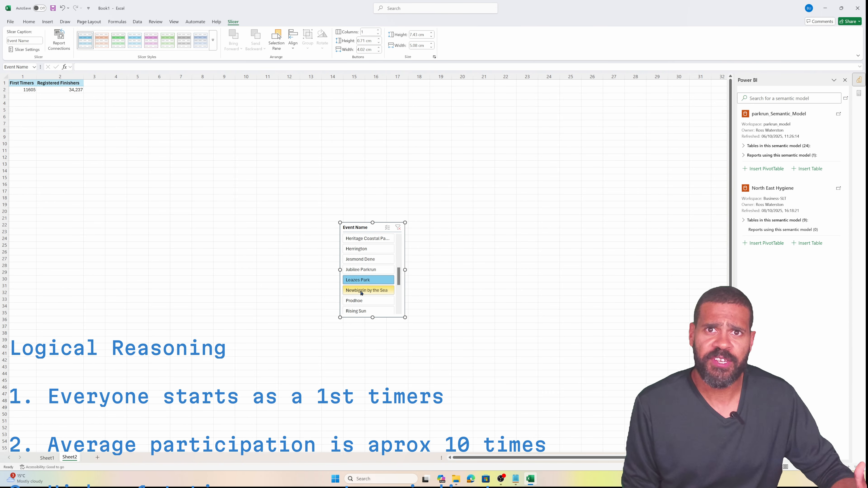
click(760, 99)
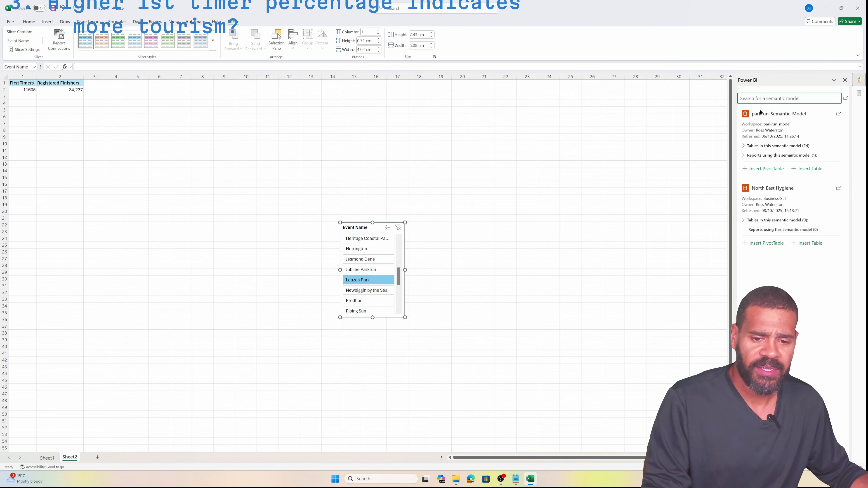
click(52, 90)
Add Calendar Date as the pivot's rows and slice it to Jubilee Parkrun
click(783, 104)
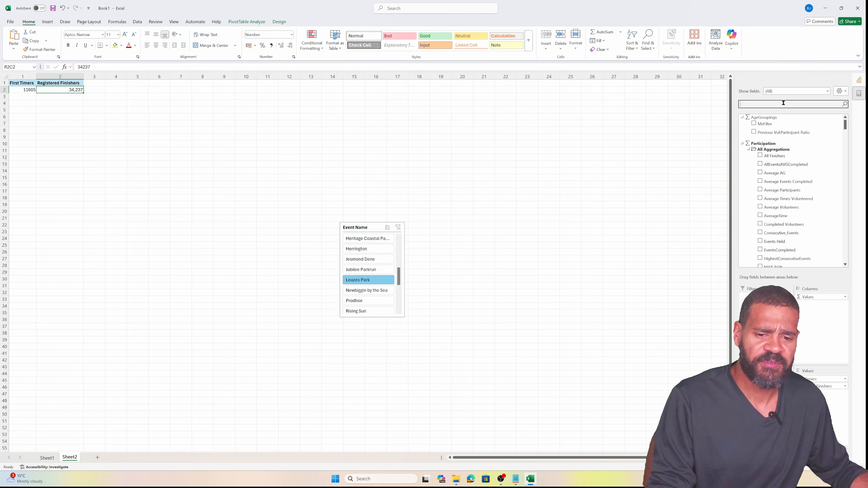
text(event)
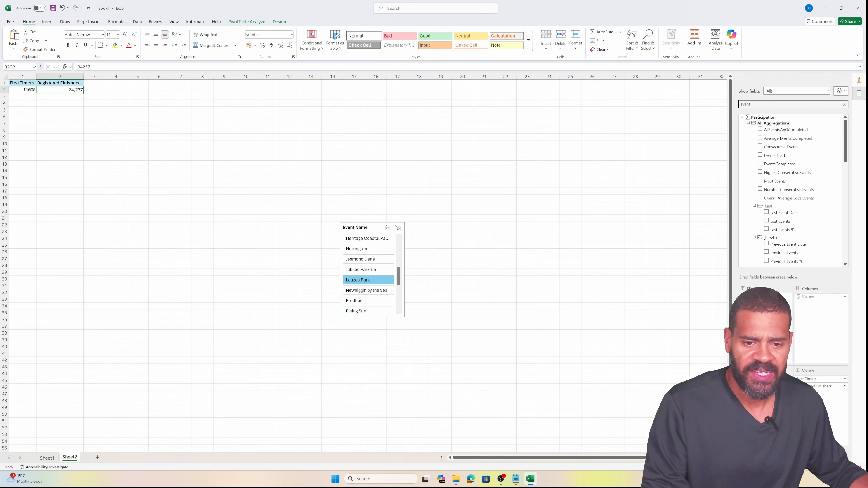
scroll(785, 196, down, 5)
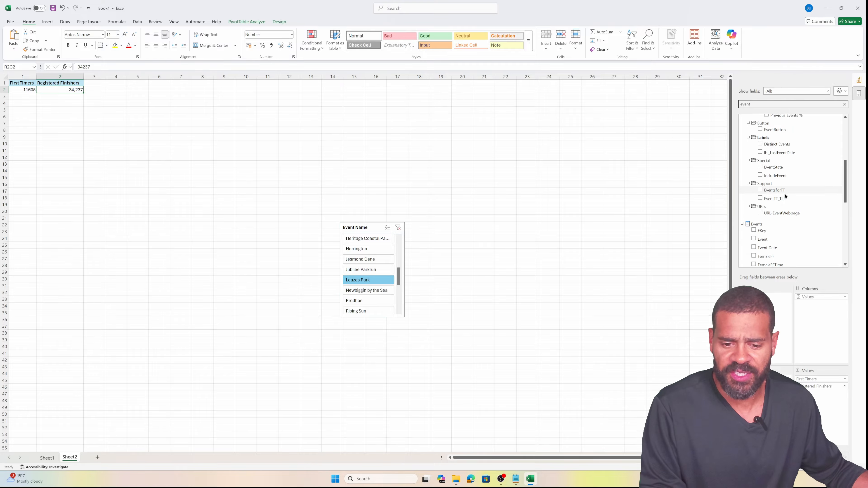
scroll(780, 221, up, 2)
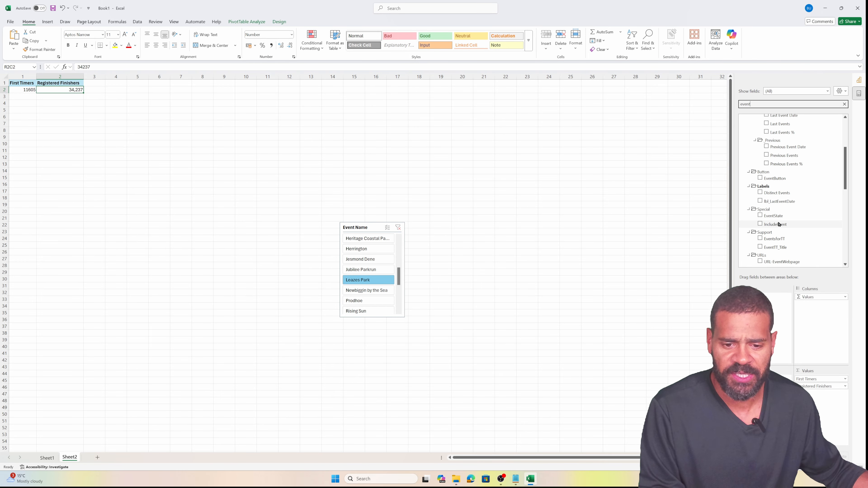
scroll(778, 192, up, 3)
key(BackSpace)
key(BackSpace)
key(BackSpace)
key(BackSpace)
key(BackSpace)
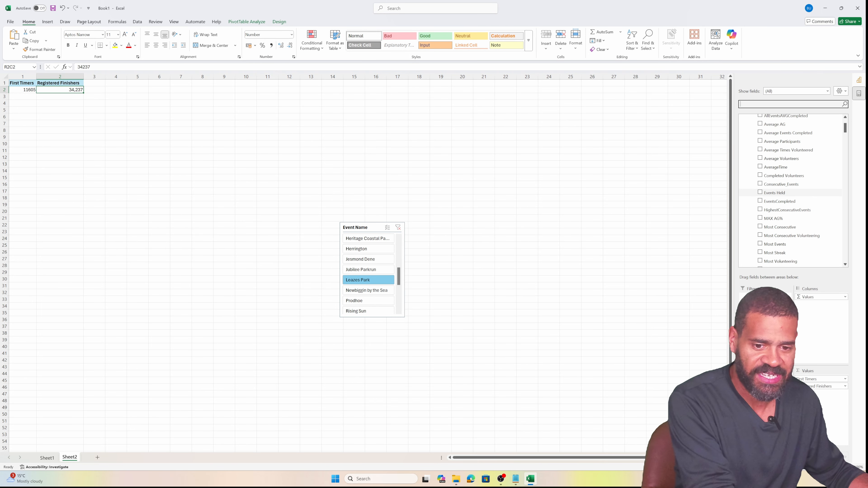
text(date)
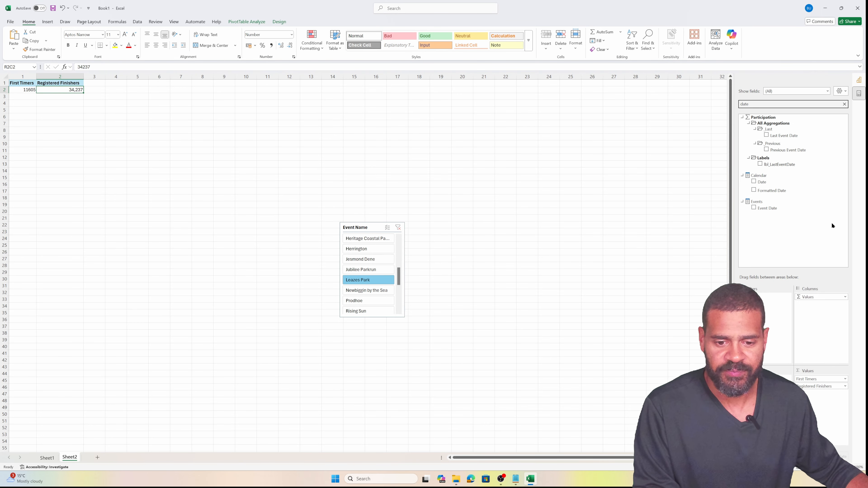
click(754, 181)
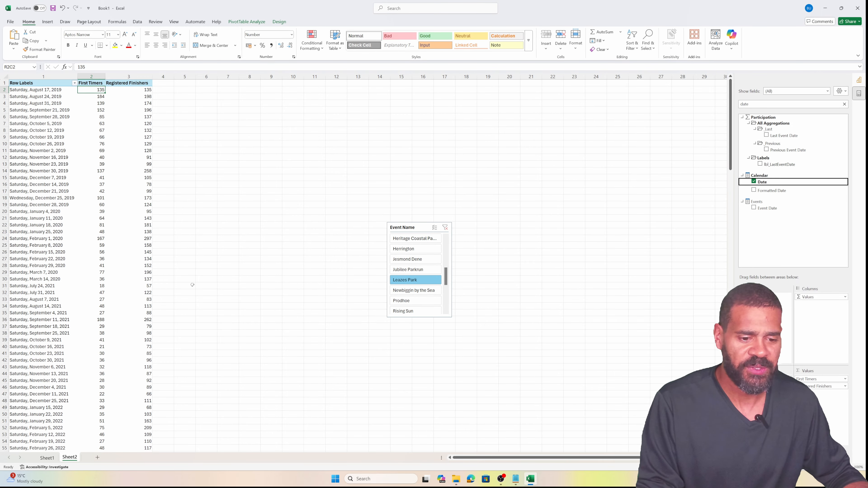
click(400, 269)
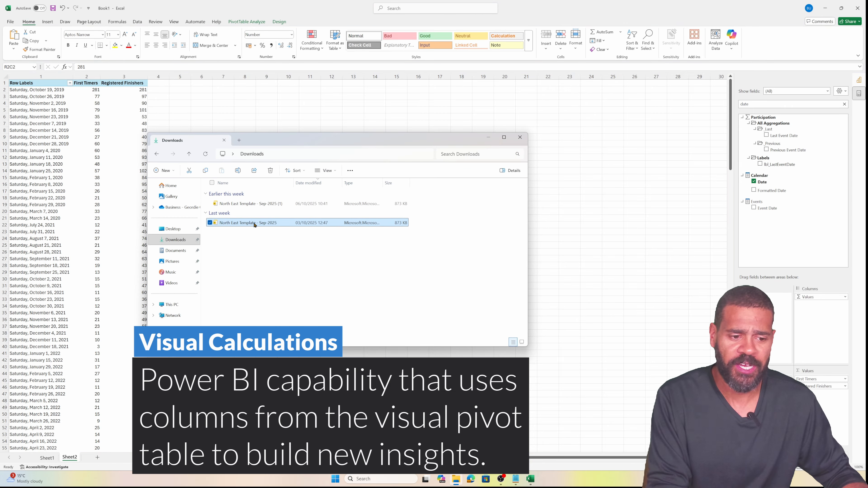
Open North East Template - Sep 2025 from Downloads and maximize the Power BI window
double_click(262, 224)
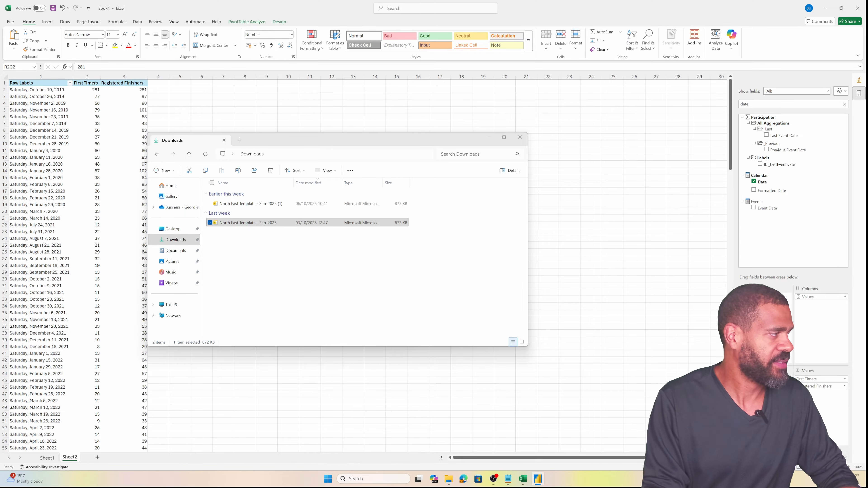
drag(0, 88, 428, 120)
double_click(429, 120)
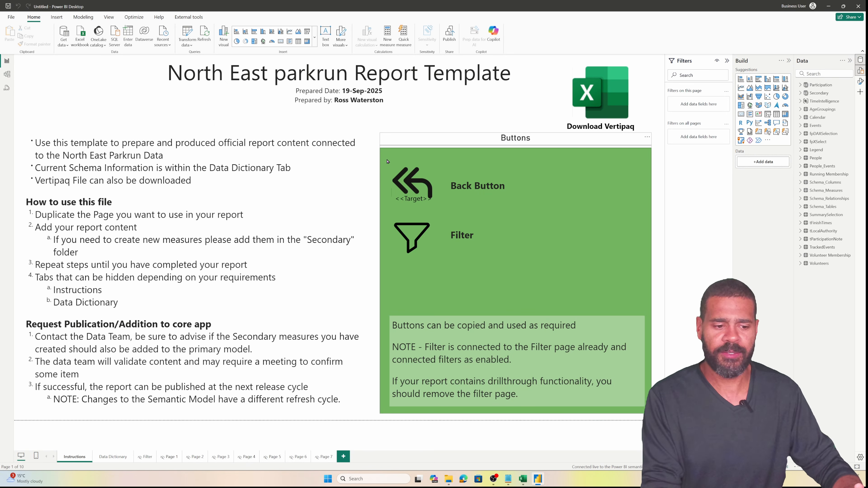
Look through the report pages and duplicate Page 1
click(244, 458)
click(221, 457)
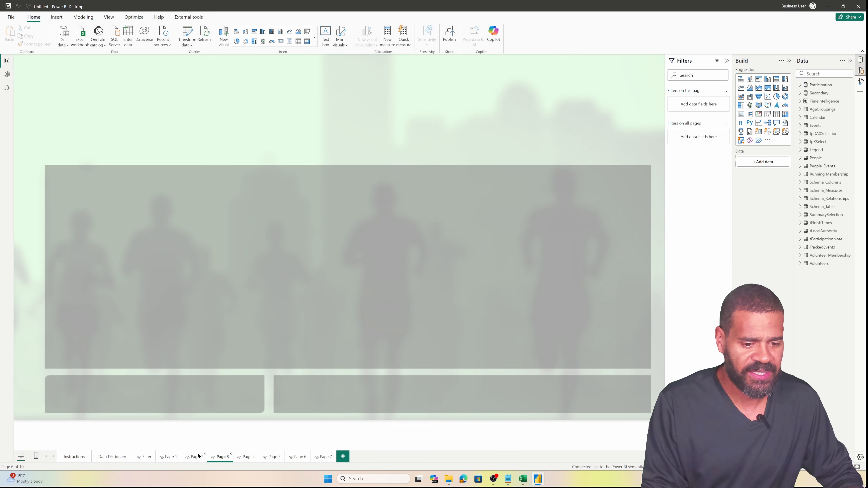
click(194, 457)
click(168, 458)
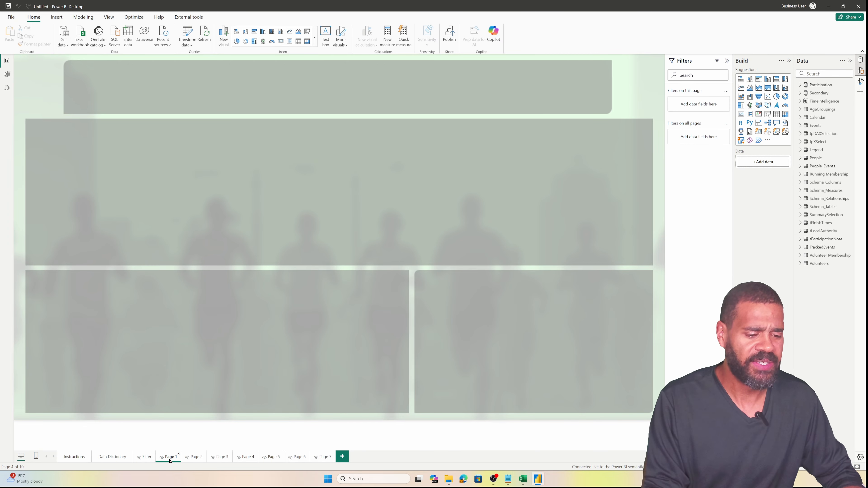
right_click(169, 458)
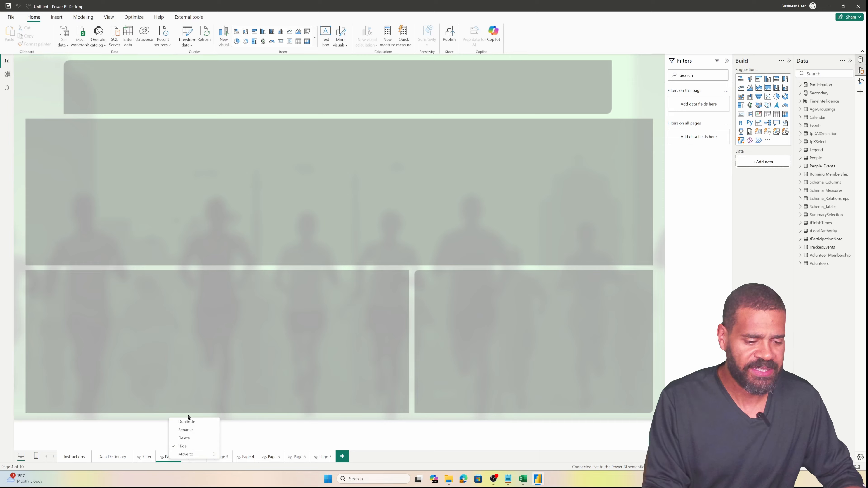
click(187, 422)
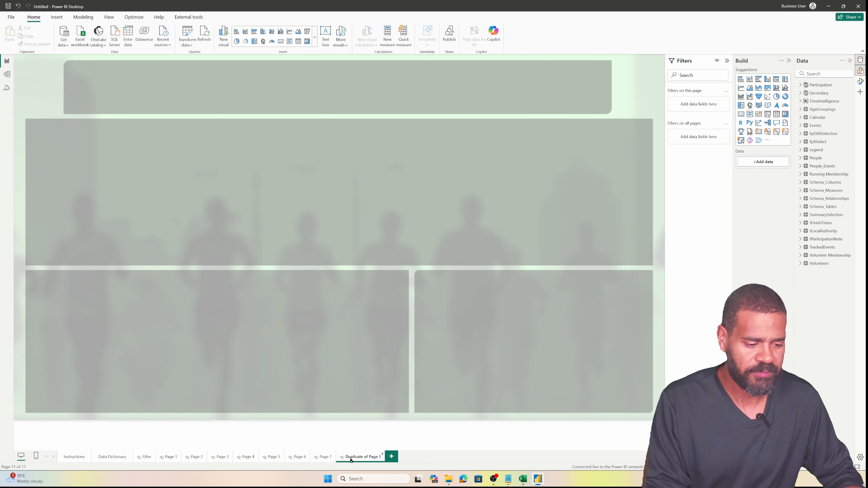
Move the duplicated page to the front and rename it 'First Timers'
drag(351, 460, 67, 461)
double_click(87, 458)
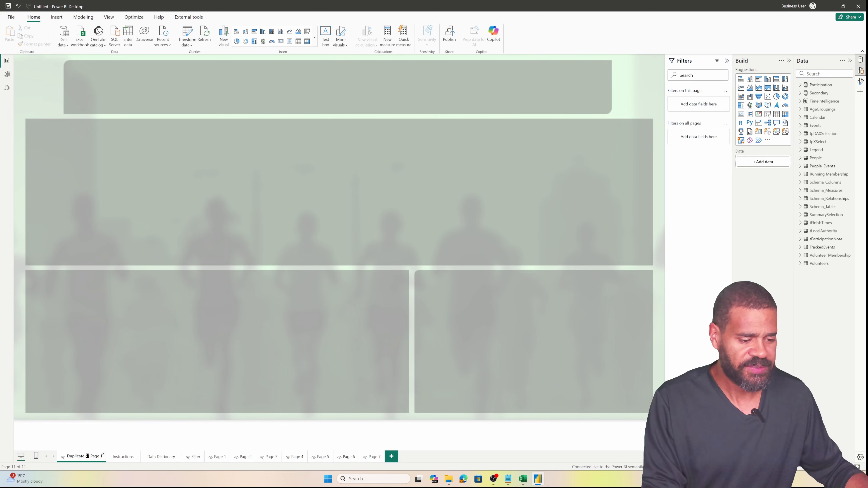
text(Fi)
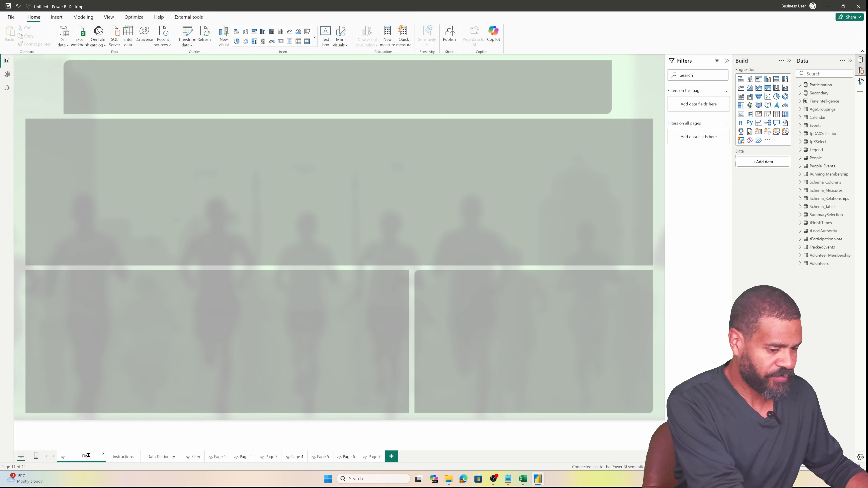
text(rst Timer)
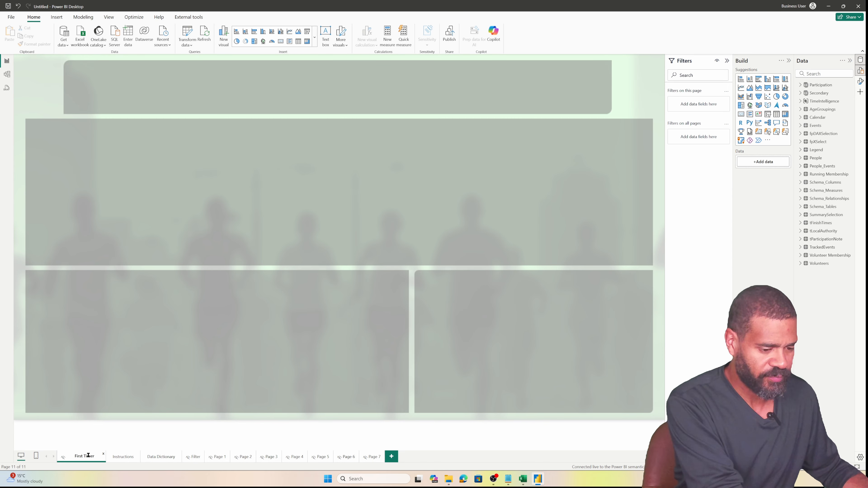
text(s)
key(Return)
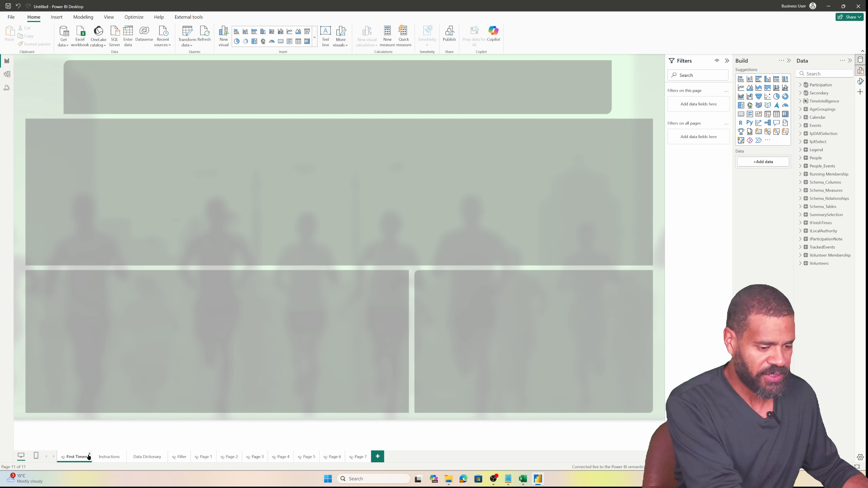
Create a slicer from TrackedEvents' Local Authority and Event Name fields
click(816, 75)
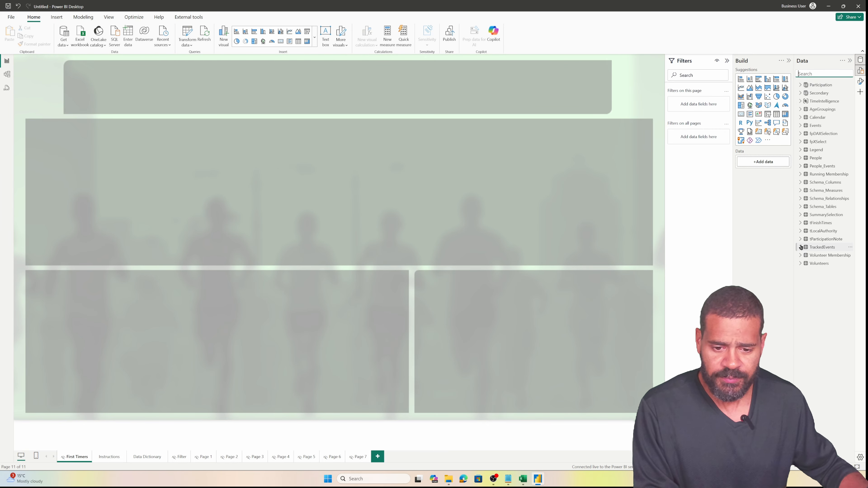
mouse_move(801, 248)
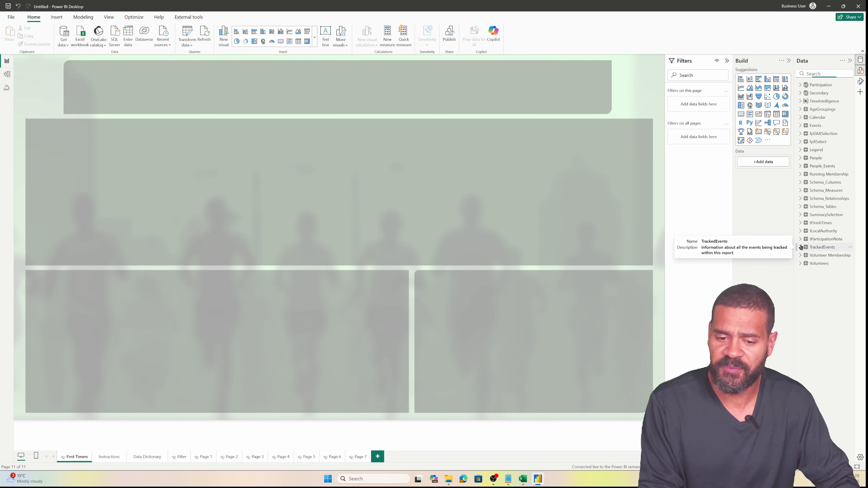
click(800, 248)
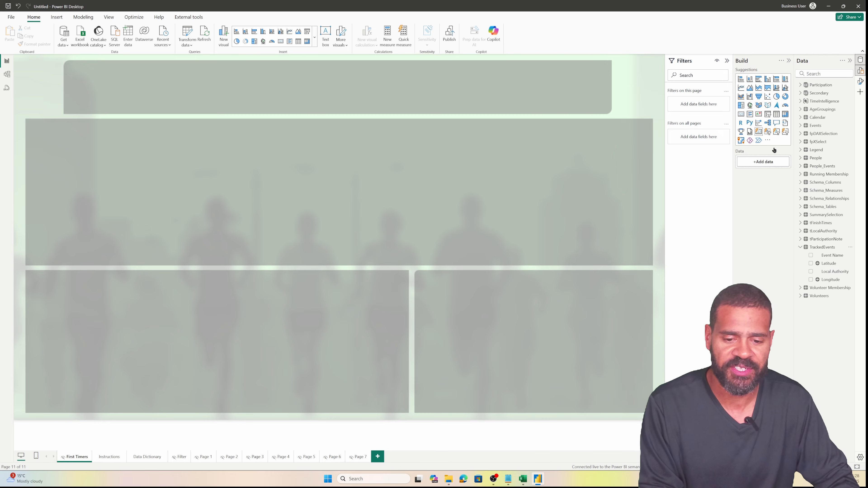
click(811, 271)
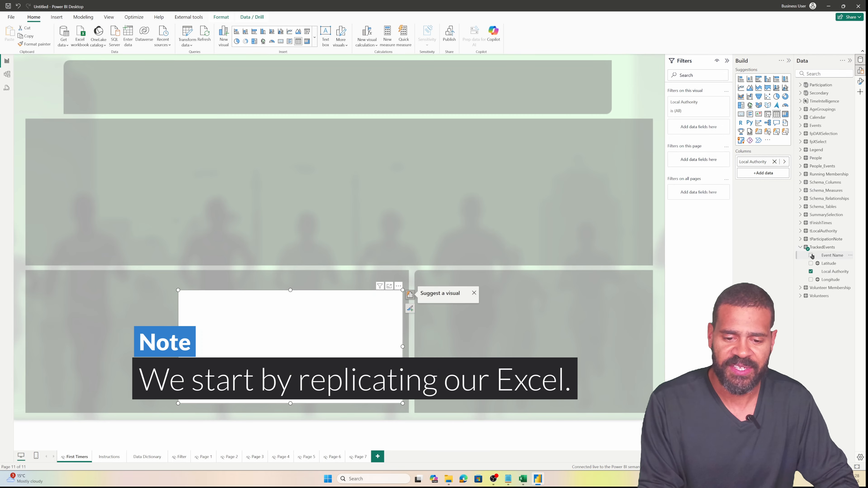
click(811, 256)
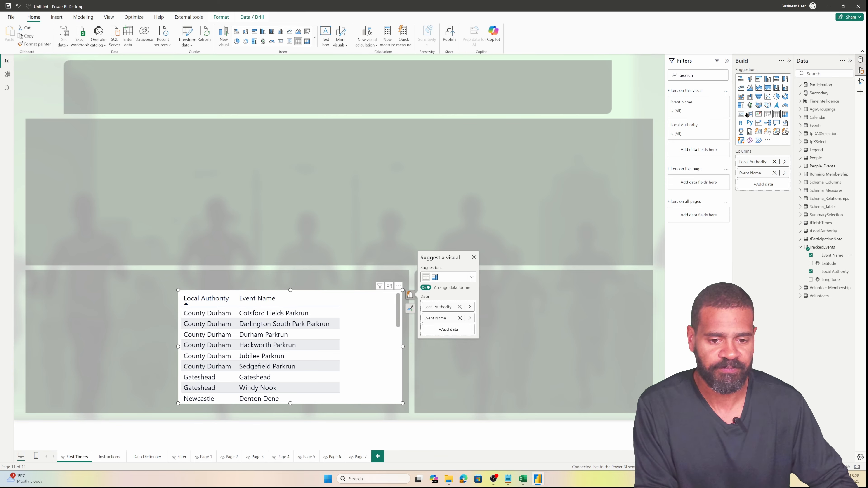
click(767, 115)
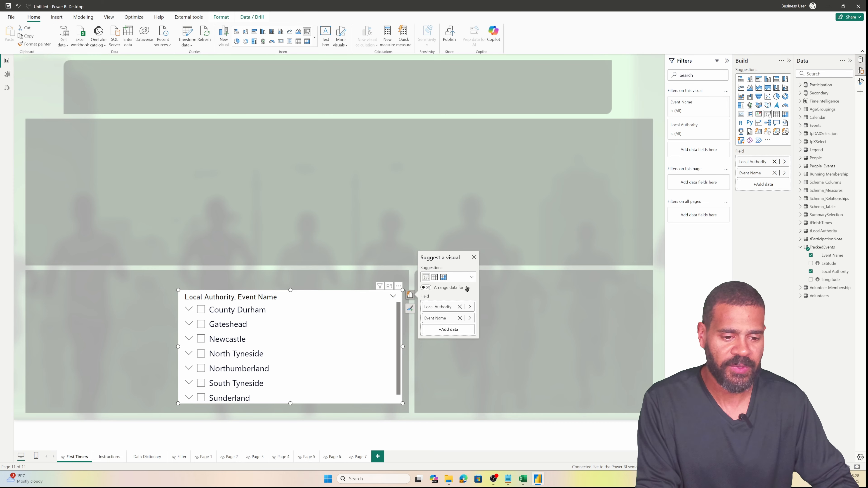
click(355, 368)
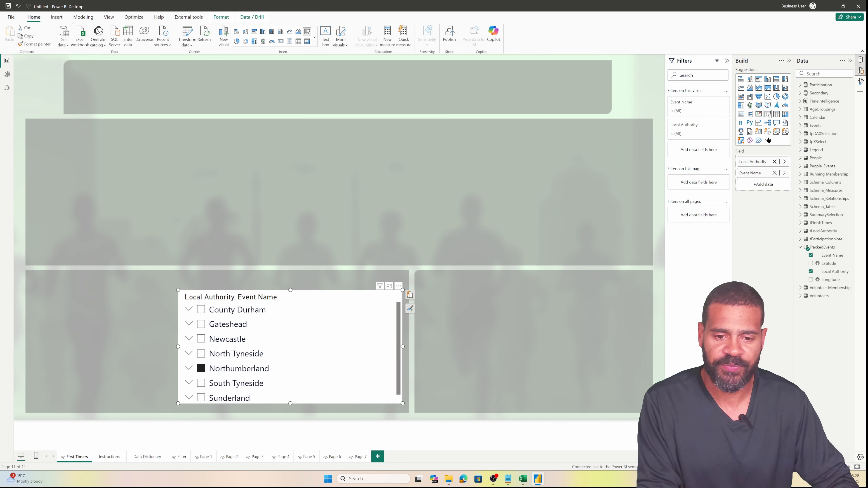
Set the slicer style to Dropdown with Single select turned on
click(860, 81)
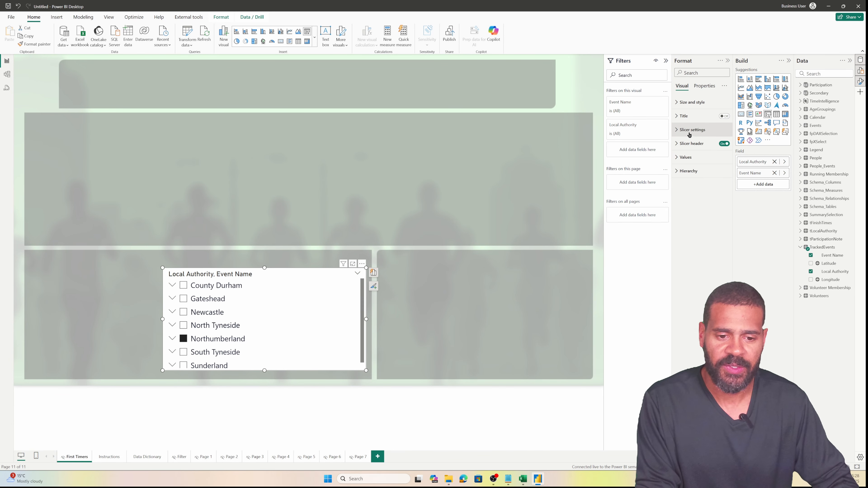
click(675, 131)
click(711, 164)
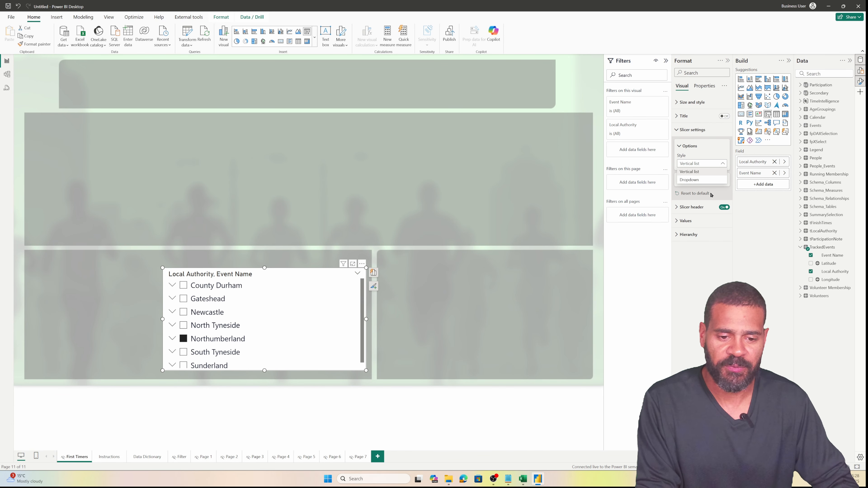
click(690, 180)
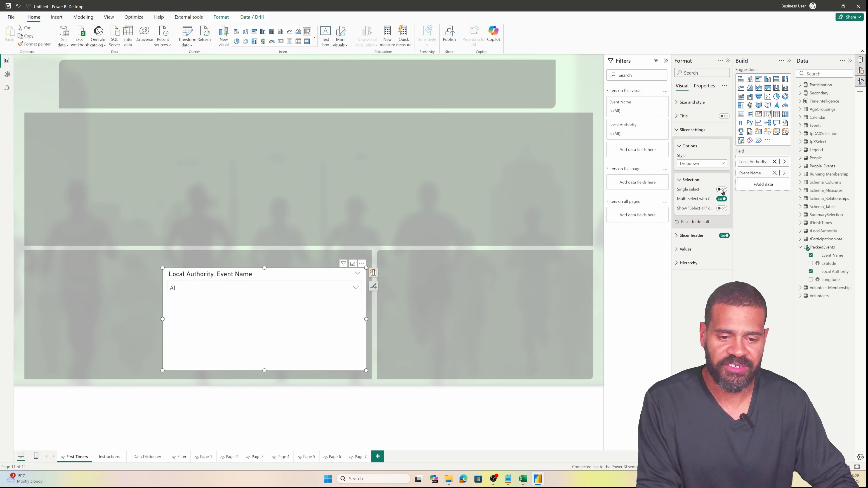
click(722, 190)
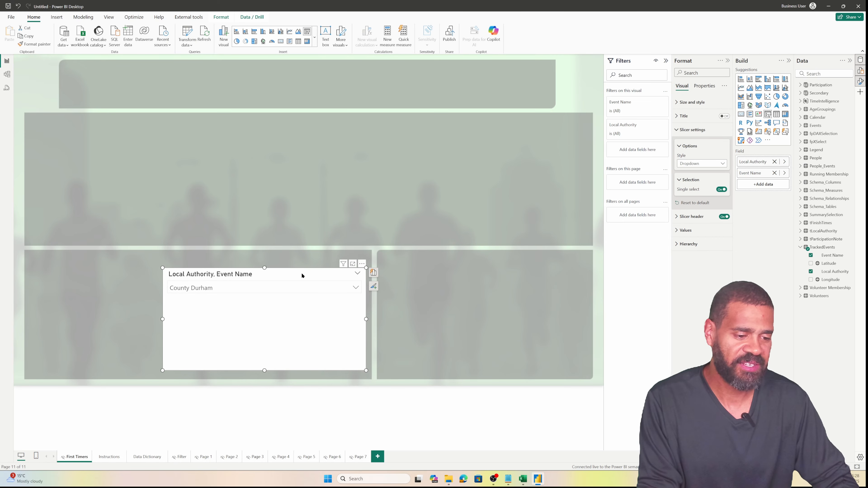
Place the slicer at the page's top left and select Newcastle's Jesmond Dene
drag(302, 275, 207, 69)
drag(272, 165, 278, 104)
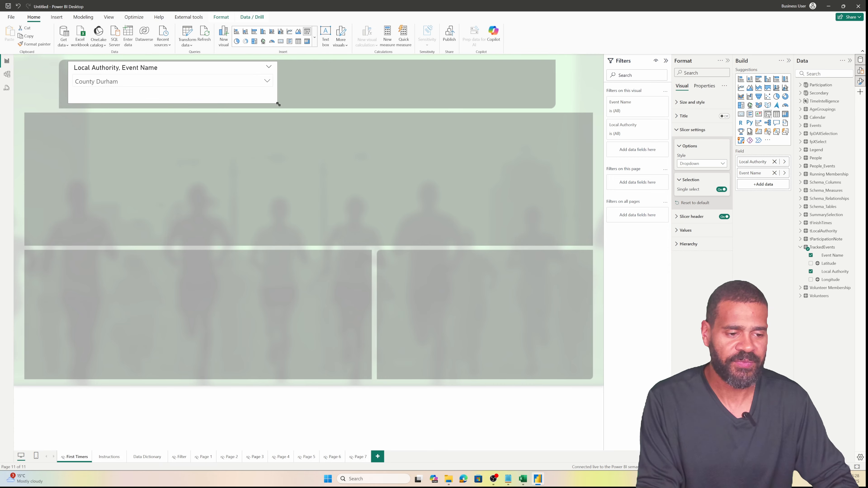
drag(193, 69, 187, 69)
click(187, 82)
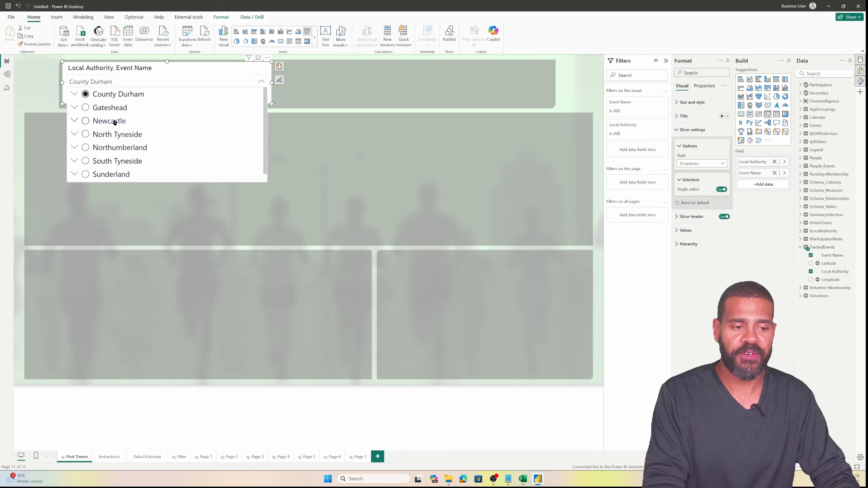
click(75, 121)
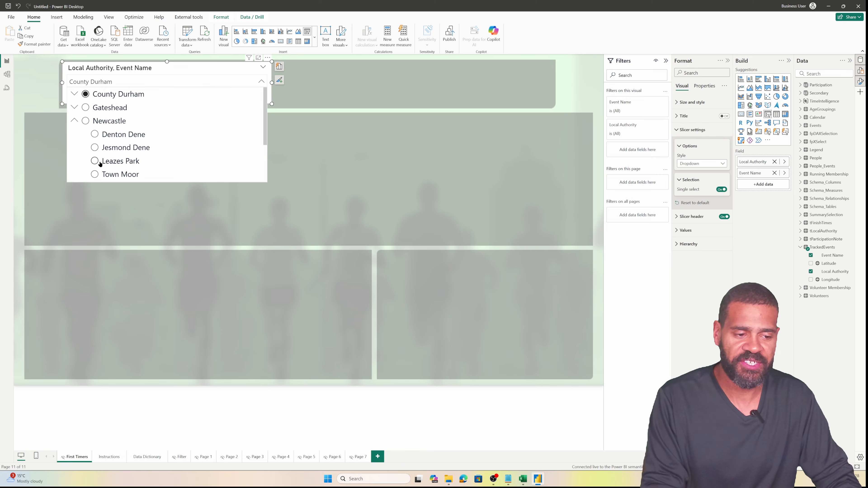
click(95, 148)
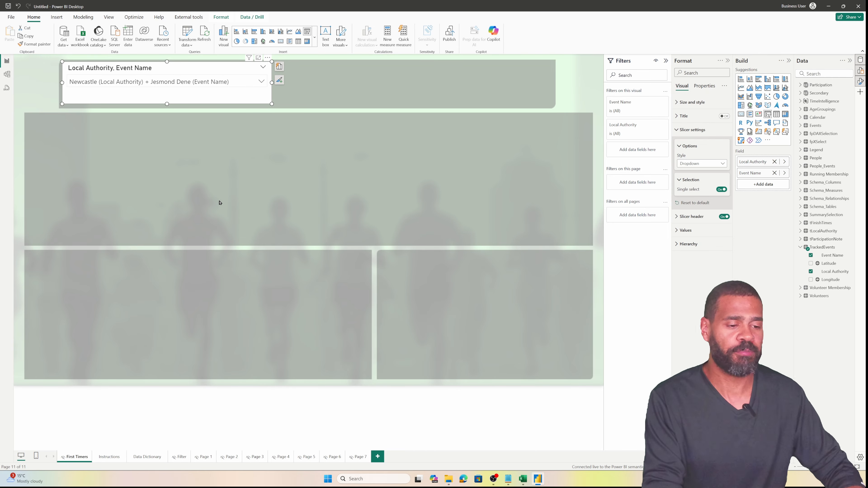
click(250, 204)
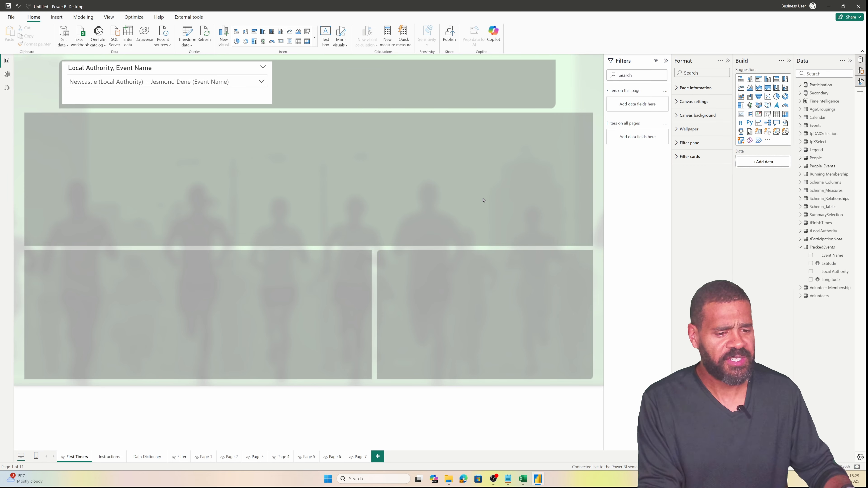
Add a Calendar Date visual at the upper left and add First Timers to it
click(811, 74)
text(date)
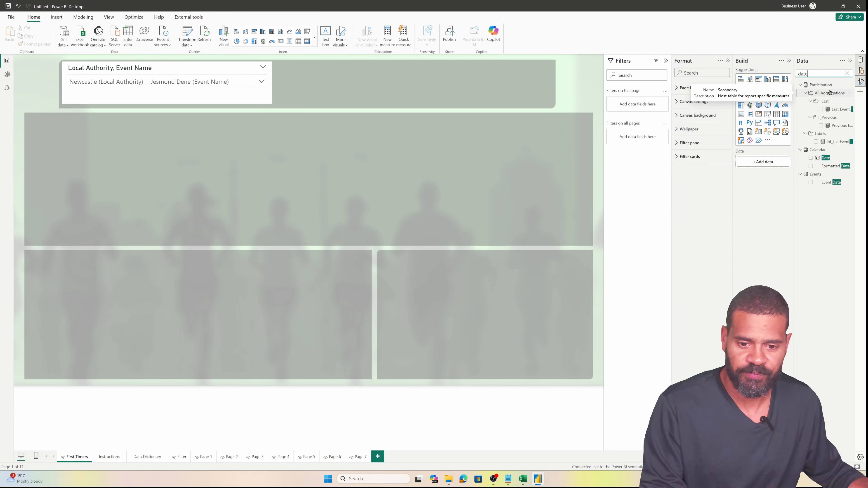
click(811, 158)
drag(285, 291, 151, 142)
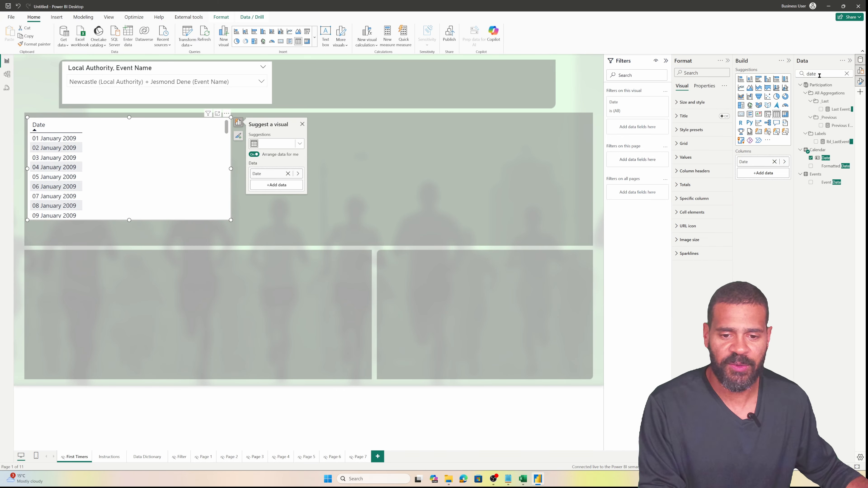
double_click(801, 73)
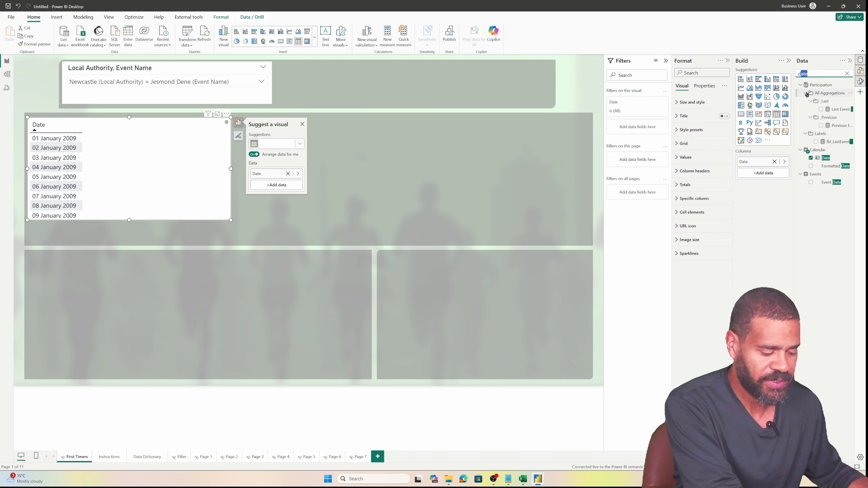
text(first)
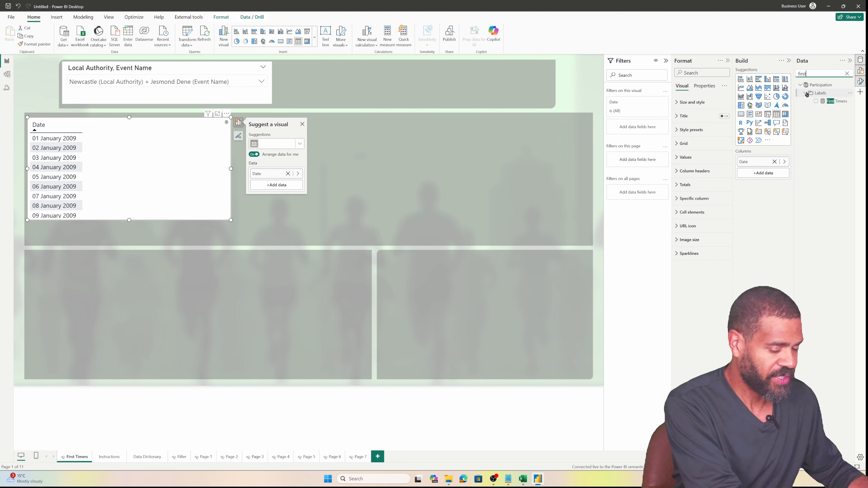
click(816, 101)
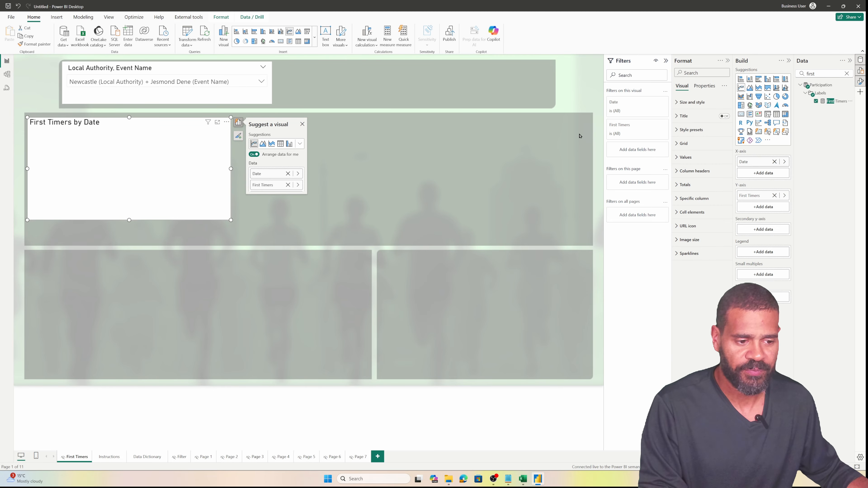
Plot Registered Finishers alongside First Timers and widen the line chart across the canvas
double_click(826, 71)
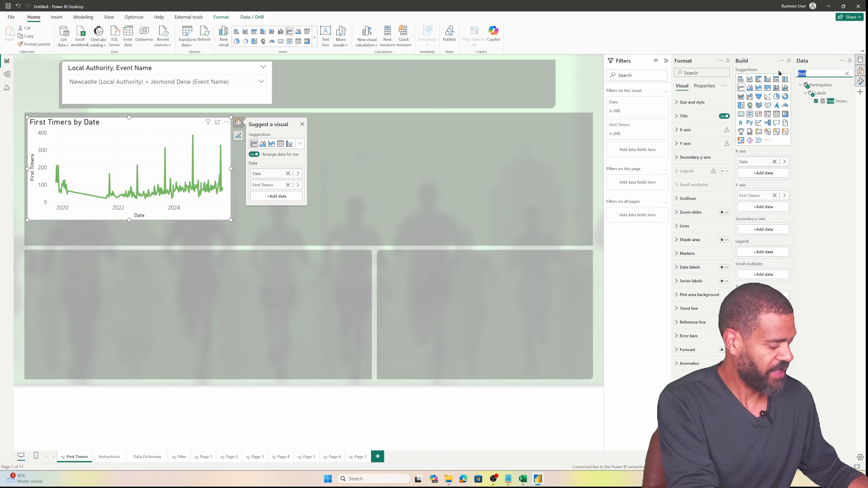
text(registerd)
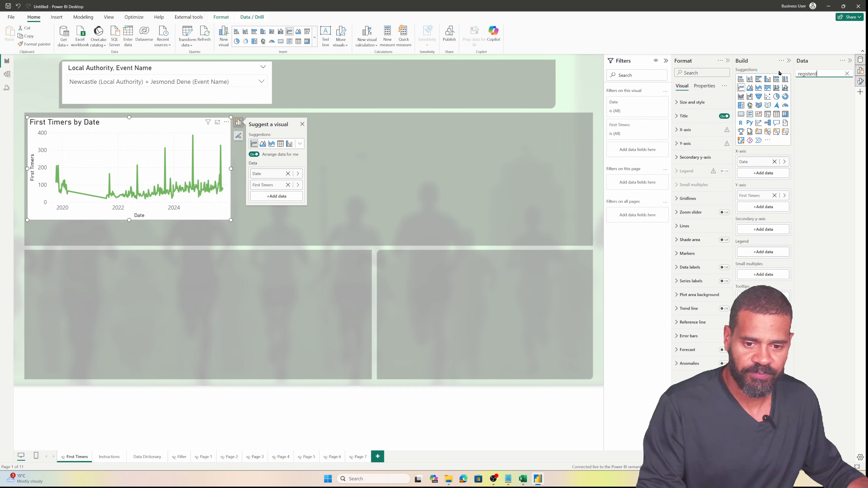
key(BackSpace)
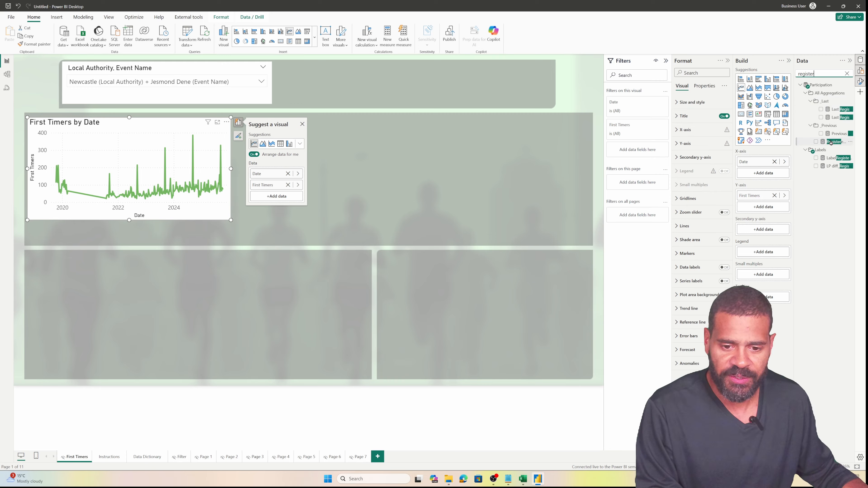
drag(831, 142, 761, 209)
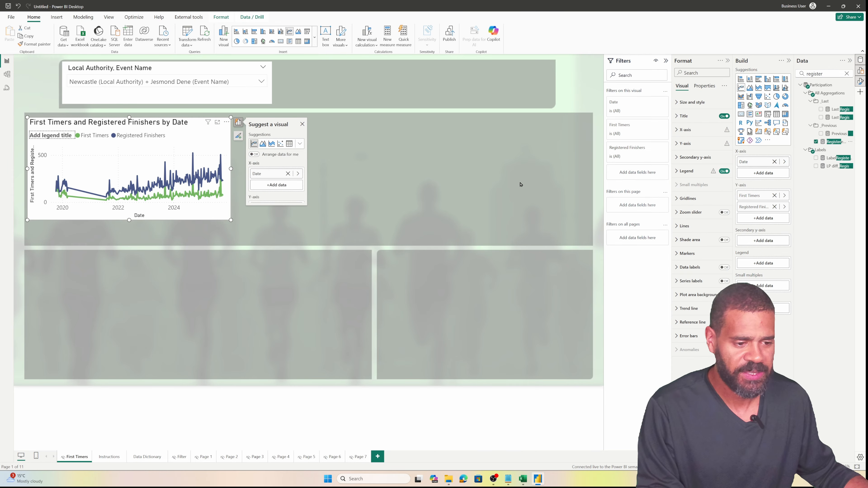
mouse_move(197, 175)
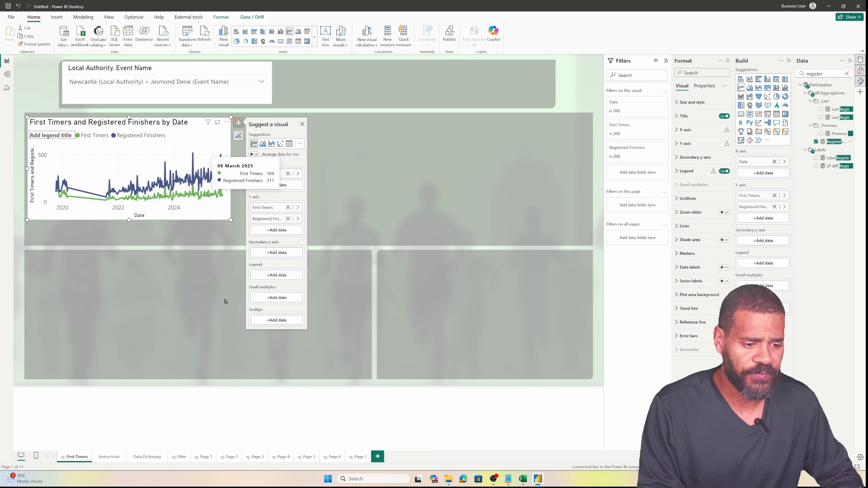
drag(231, 221, 588, 246)
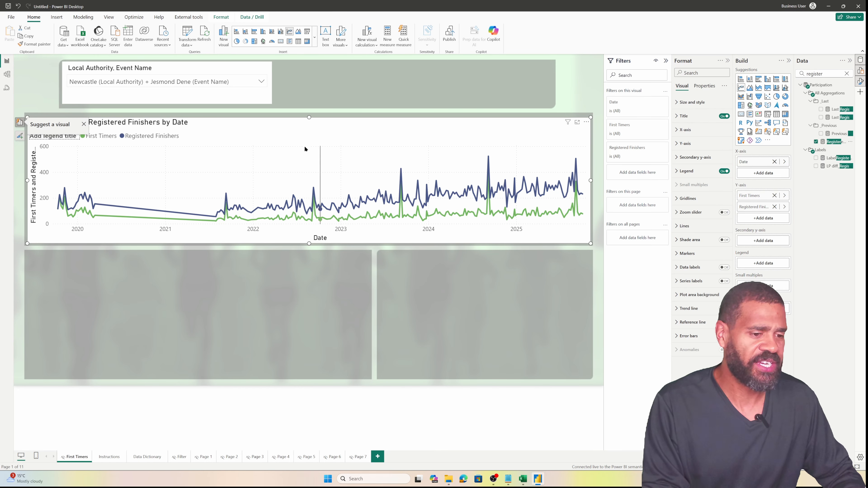
Filter the report to the Town Moor event in the slicer
click(254, 82)
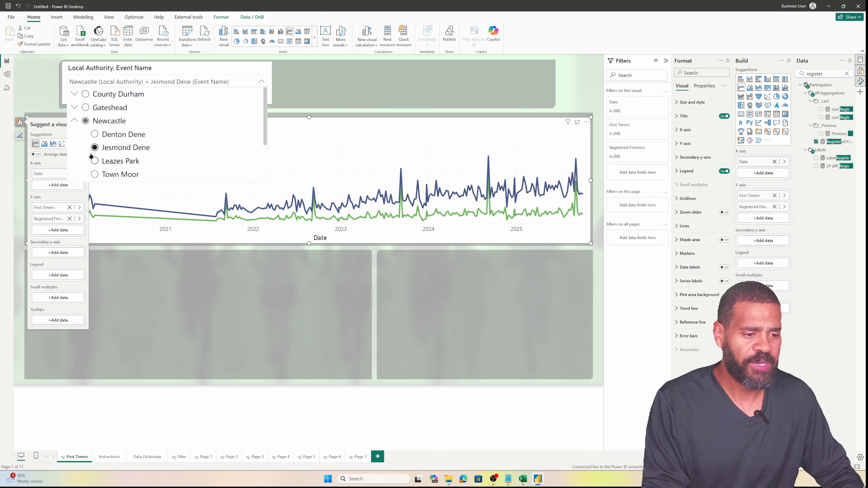
click(103, 174)
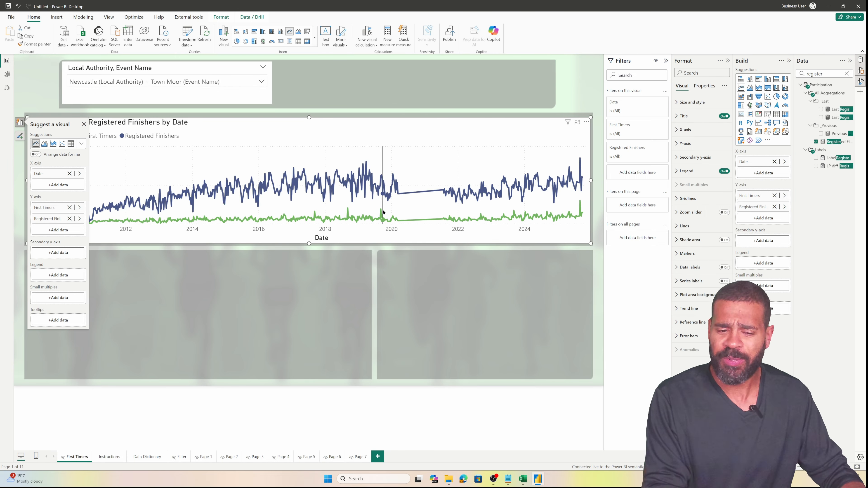
mouse_move(383, 212)
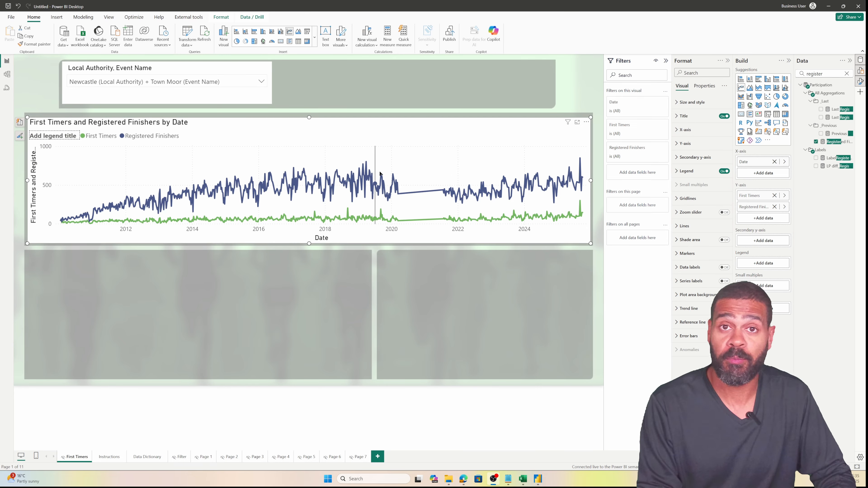
Start a custom visual calculation on the line chart named PCT First Time
right_click(416, 166)
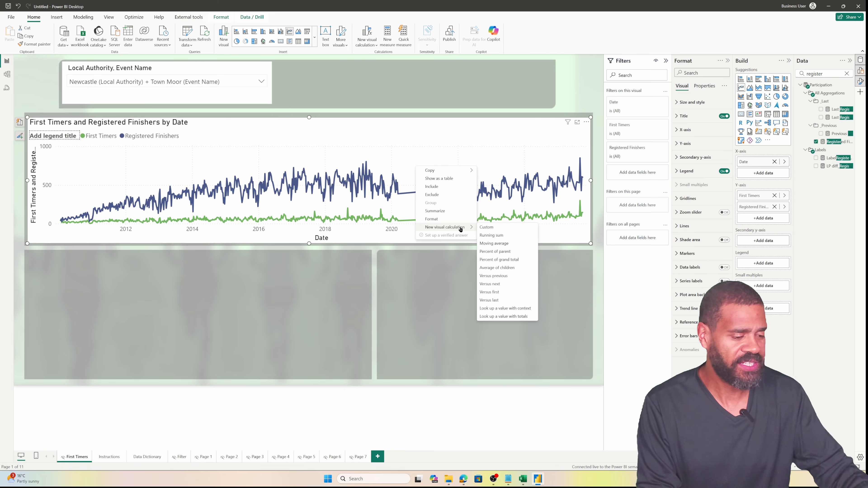
mouse_move(461, 228)
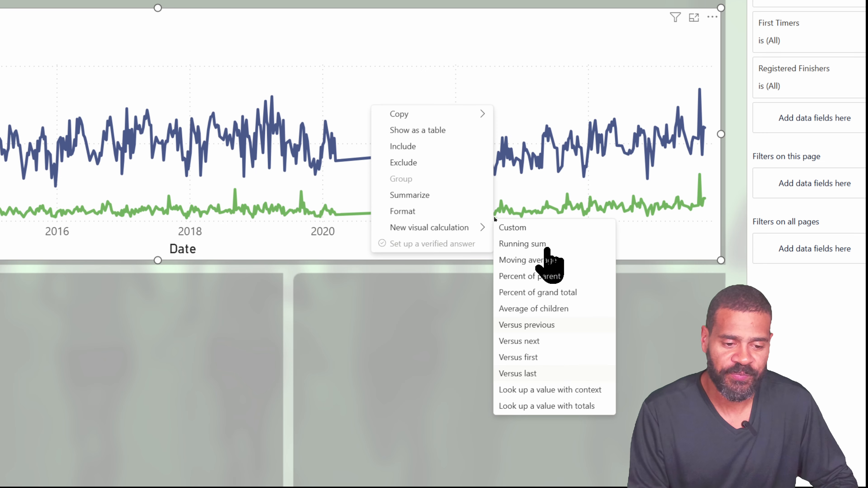
click(515, 229)
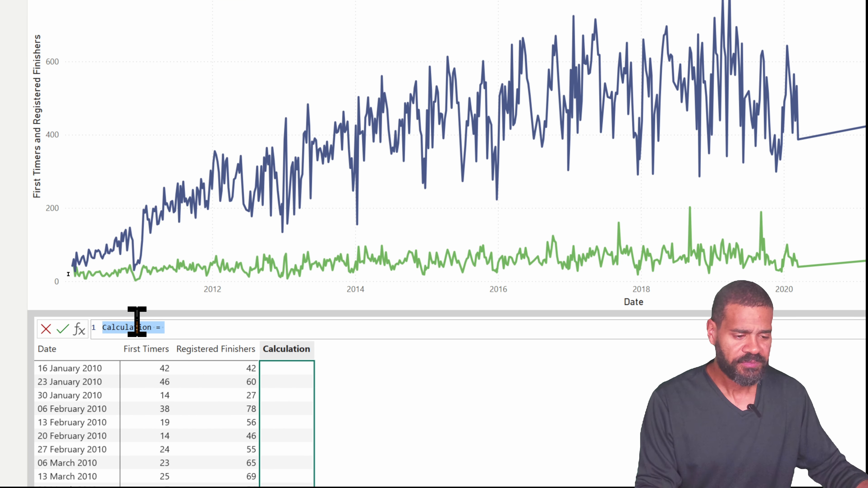
text(PC)
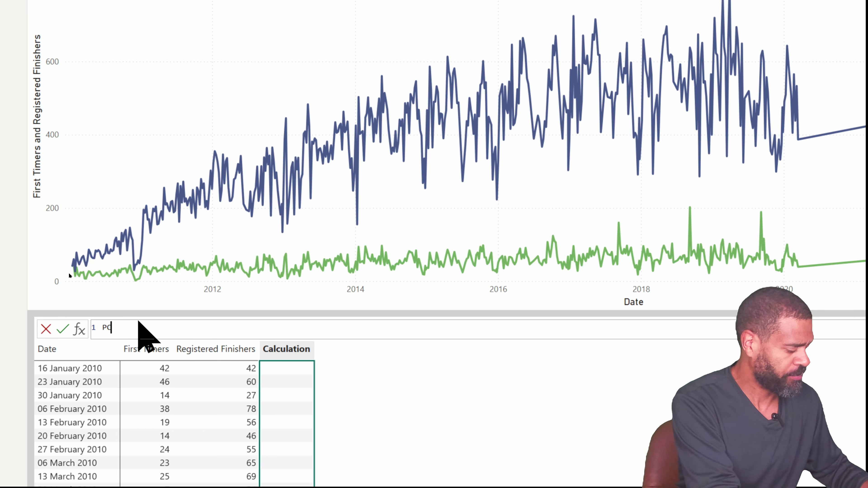
text(T)
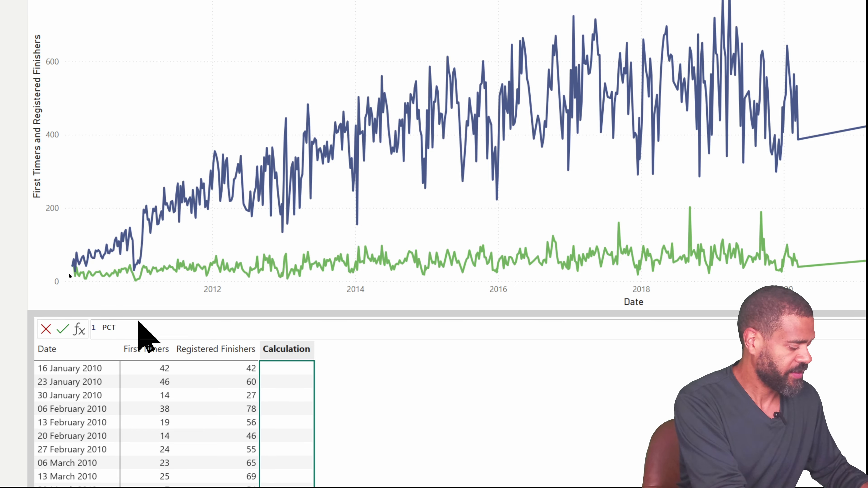
text( First Timer)
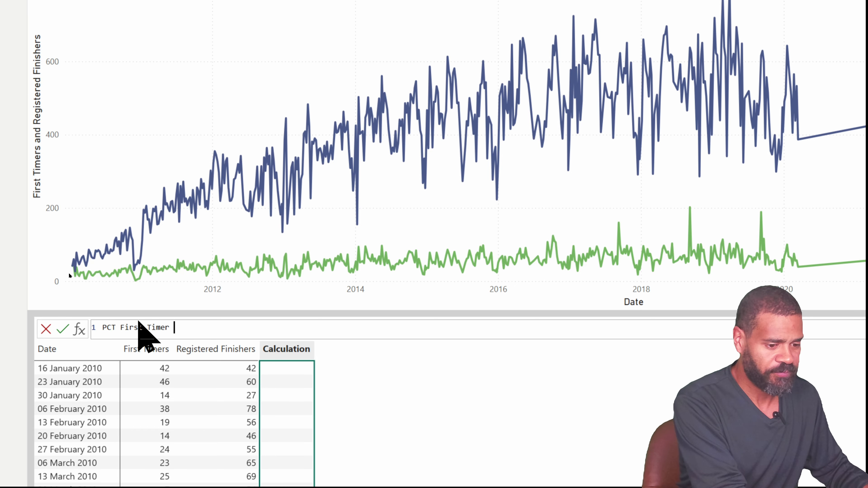
key(BackSpace)
key(BackSpace)
Define it as DIVIDE([First Timers],[Registered Finishers],0) and commit the calculation
text(=)
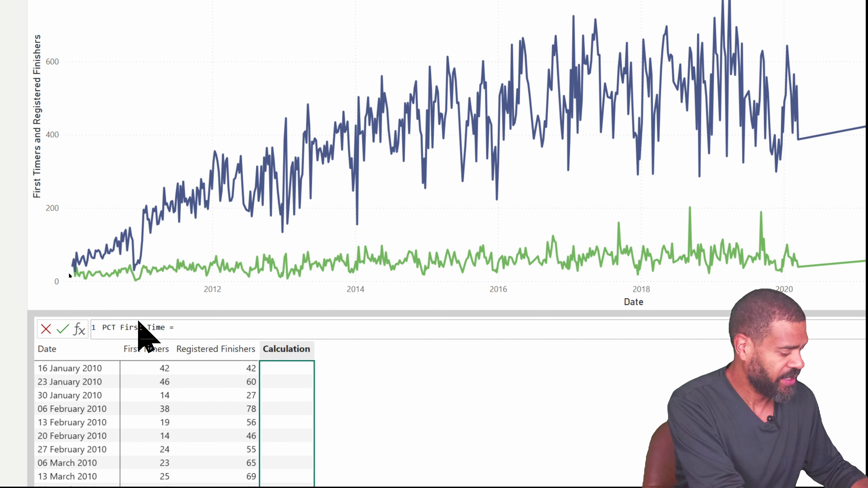
text(divide()
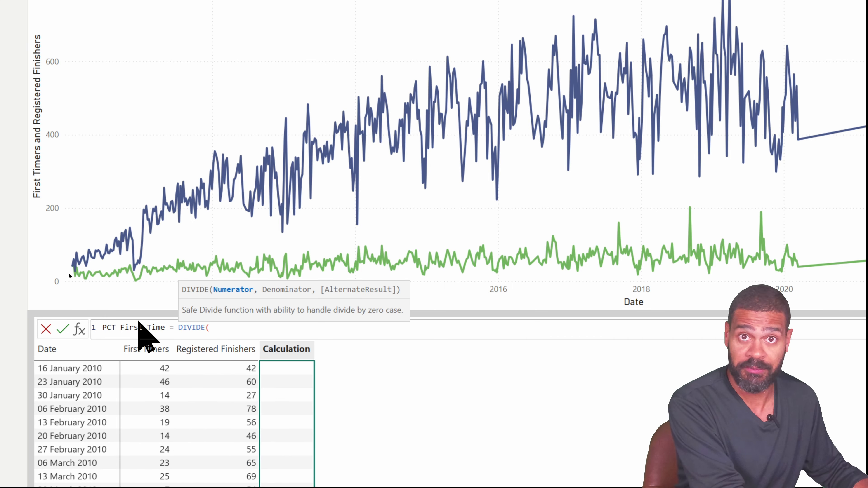
text([)
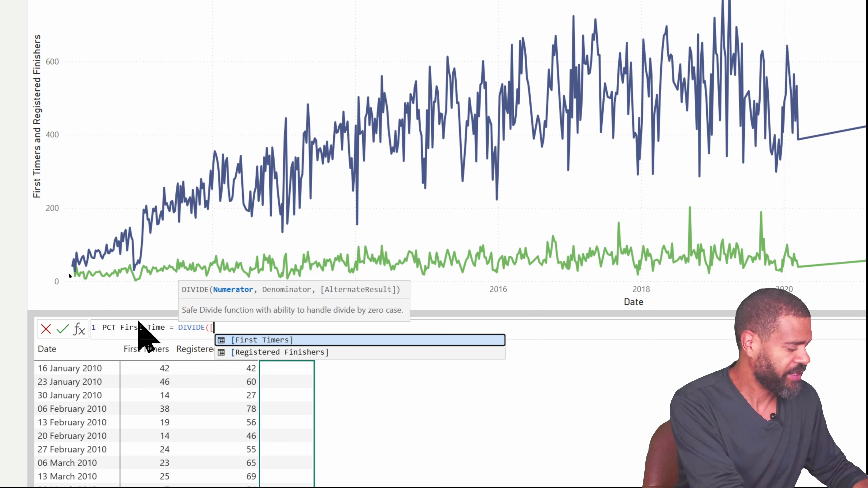
key(Tab)
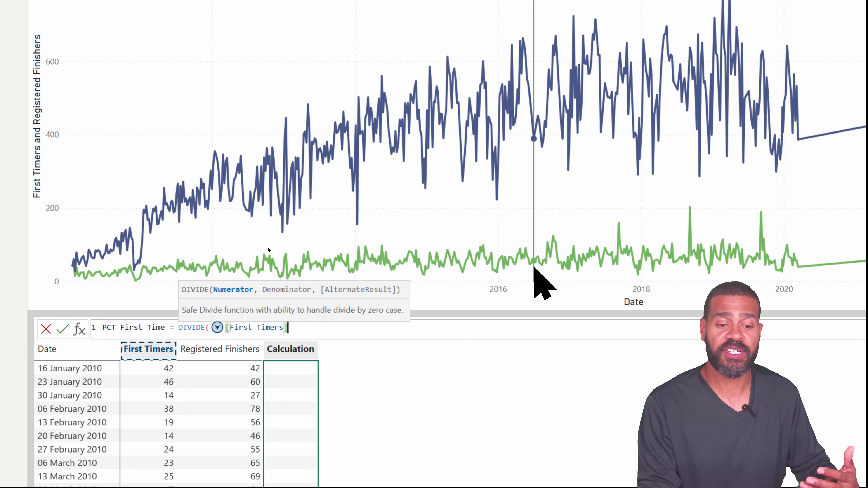
mouse_move(535, 269)
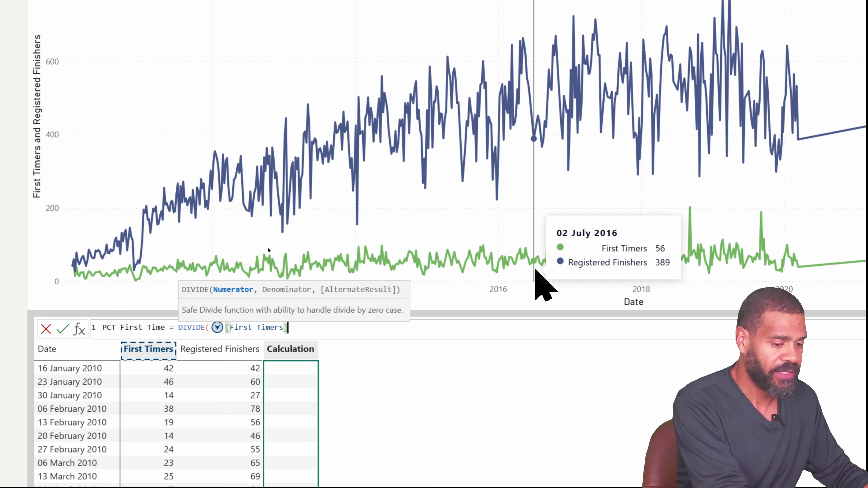
text(,)
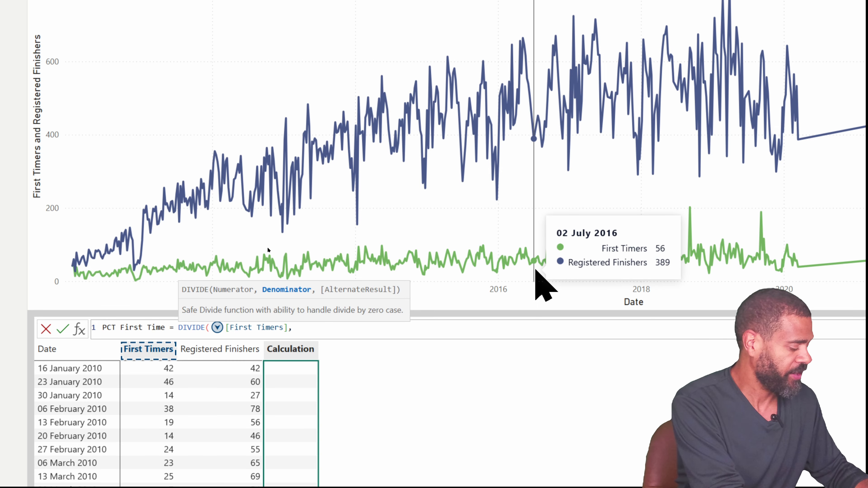
text( [Registered Finishers])
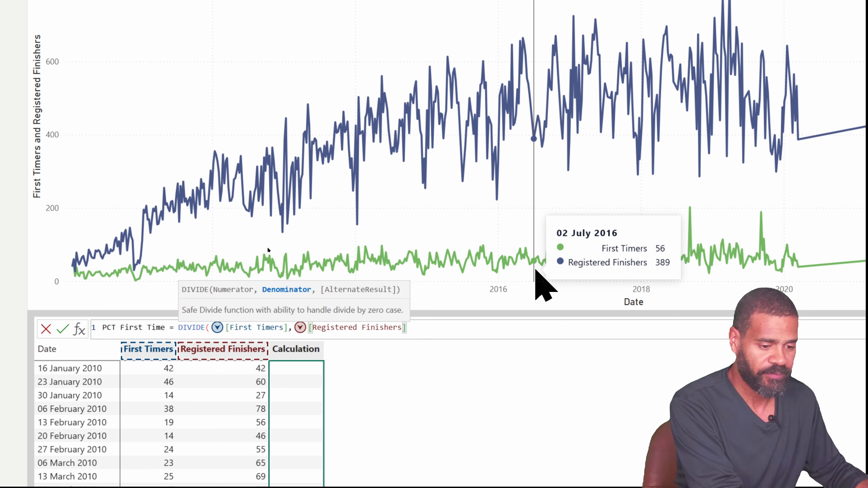
text(,0)
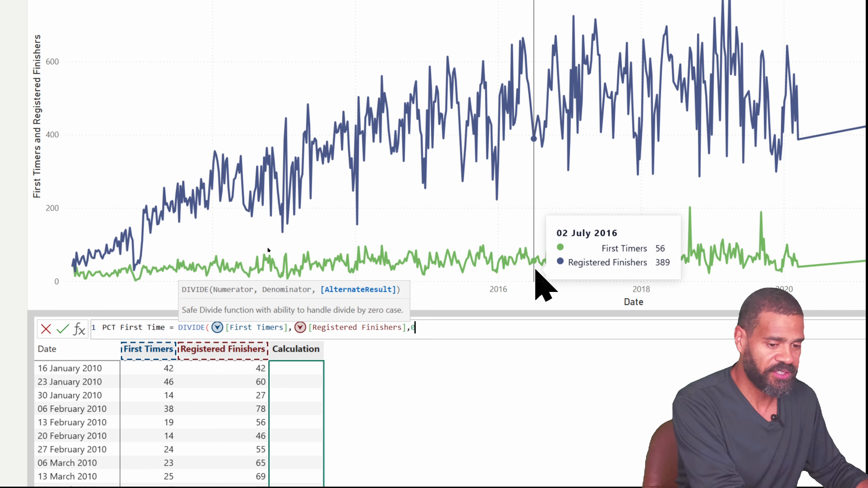
text())
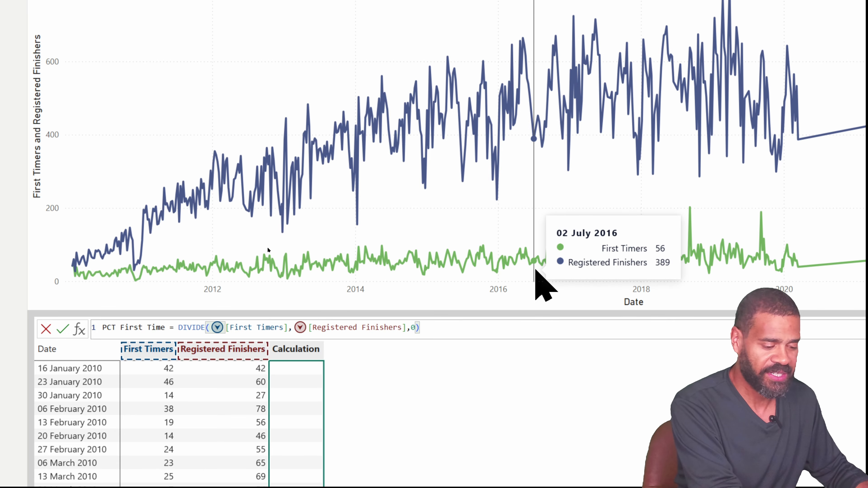
key(Return)
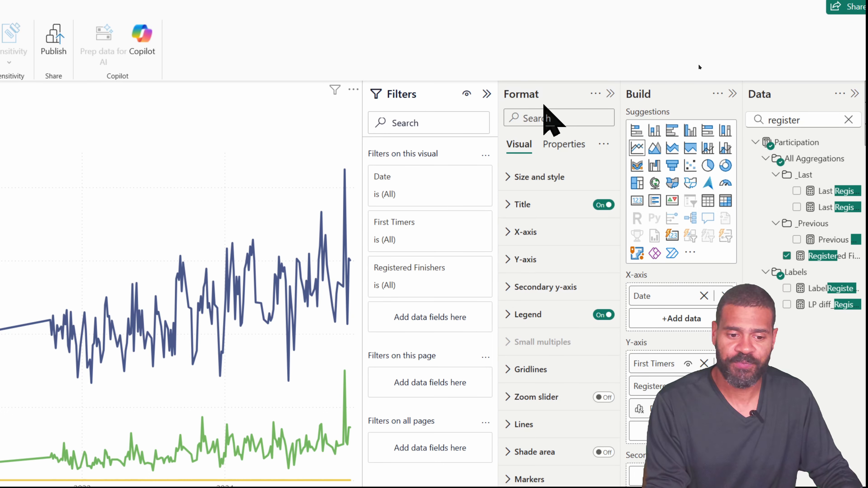
Format PCT First Time as a percentage with 0 decimals and move it to the secondary y-axis
click(557, 124)
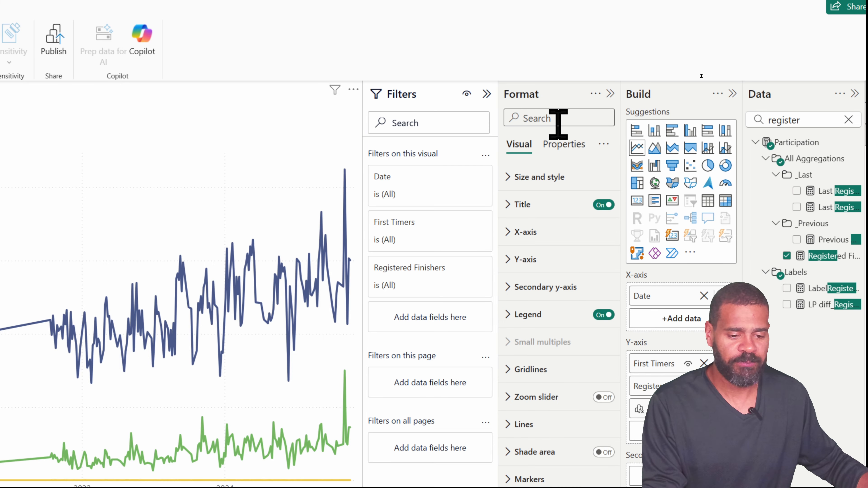
text(data)
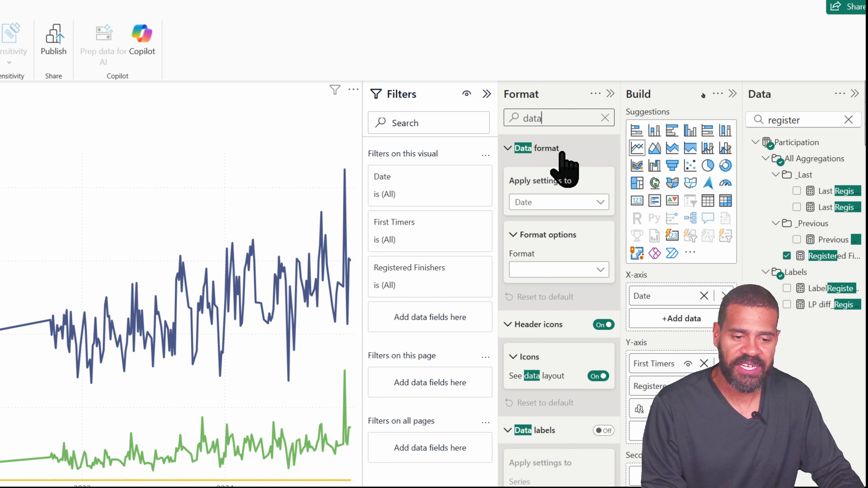
click(565, 202)
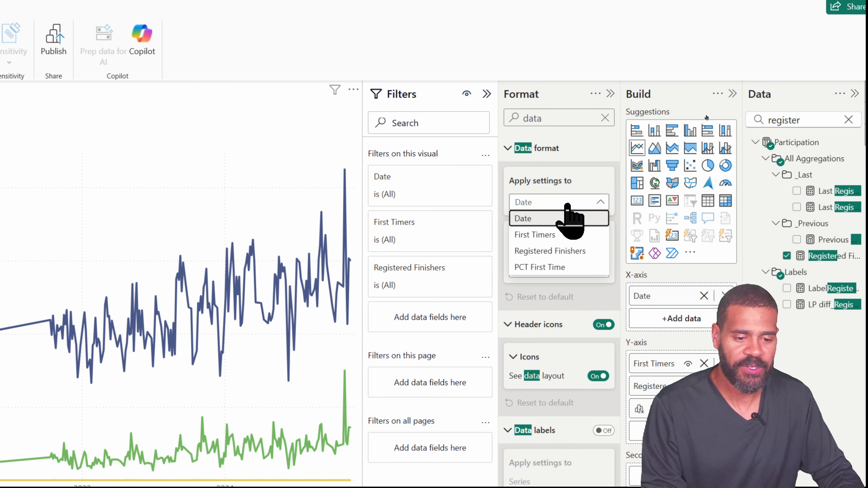
click(546, 268)
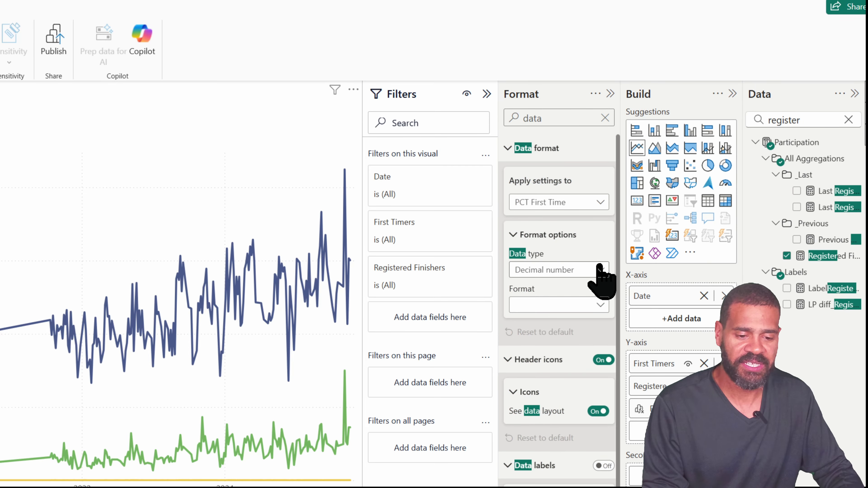
click(596, 270)
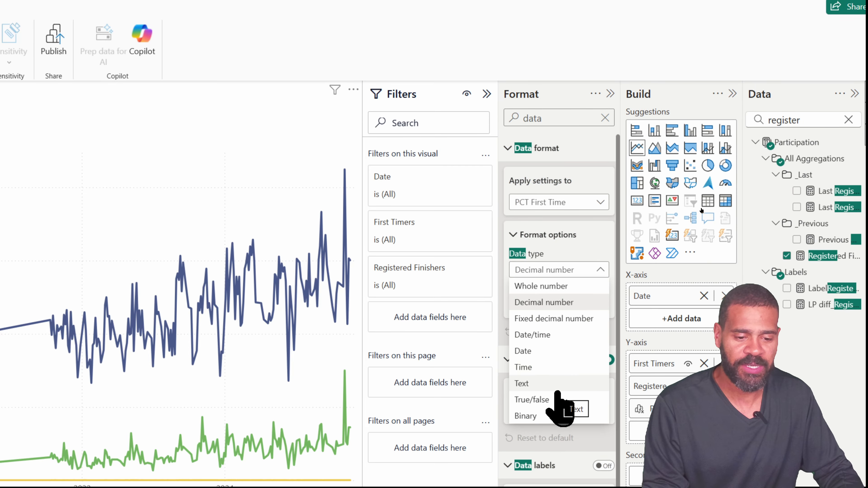
click(557, 303)
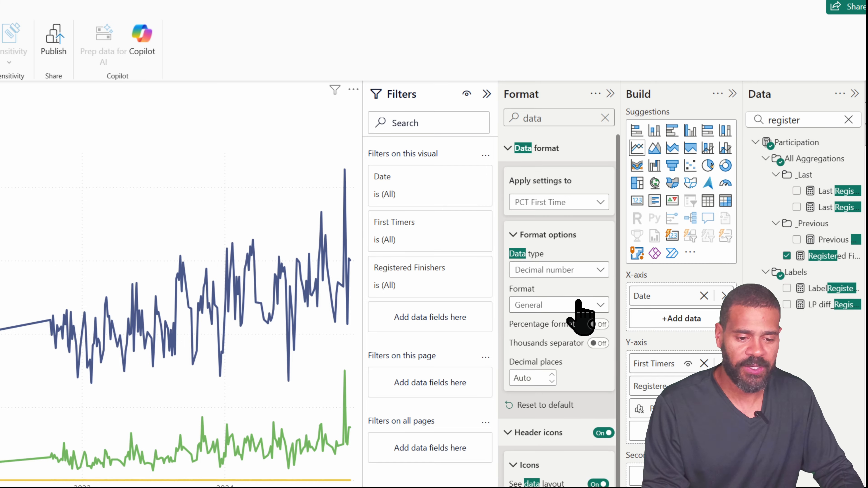
click(581, 306)
click(543, 386)
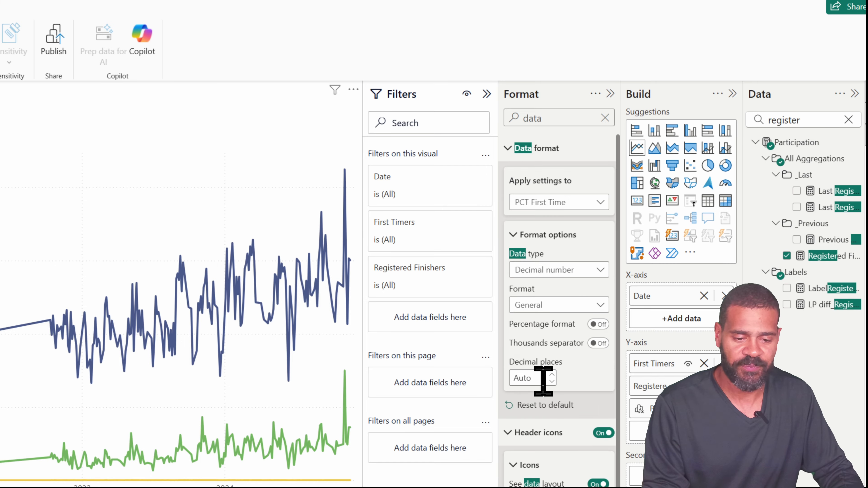
click(551, 381)
click(551, 382)
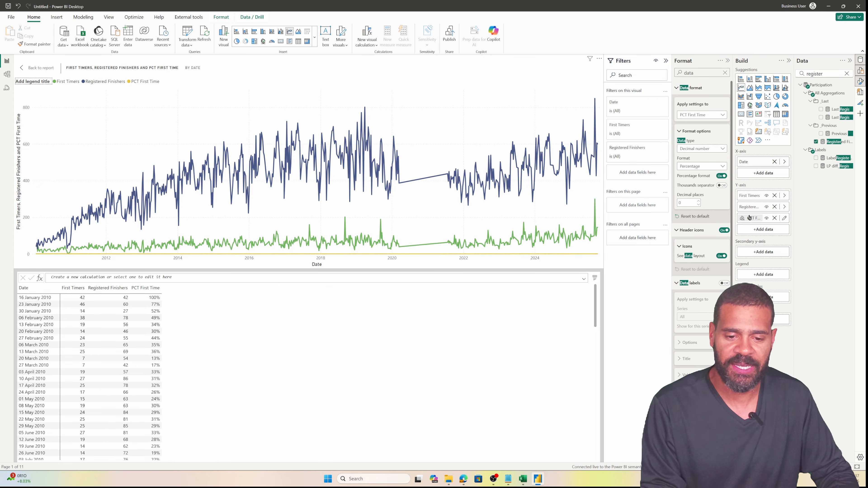
drag(753, 218, 756, 255)
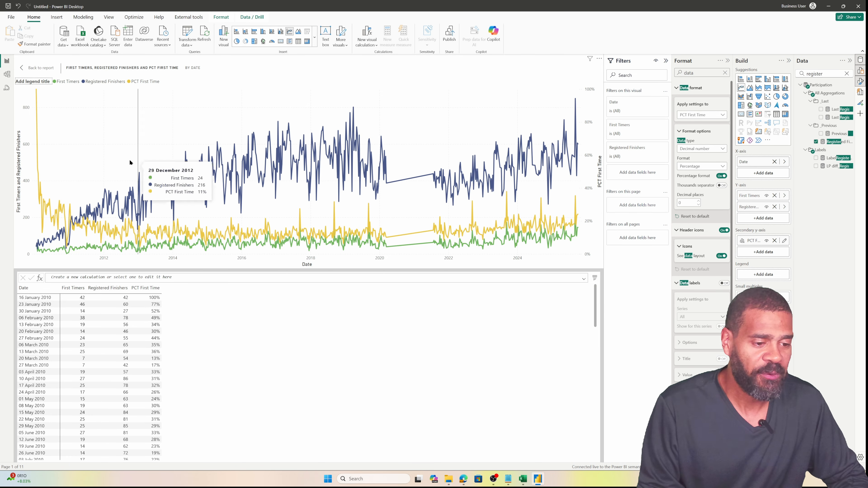
Return to the report page and switch the slicer from Town Moor to Jesmond Dene under Newcastle
click(26, 70)
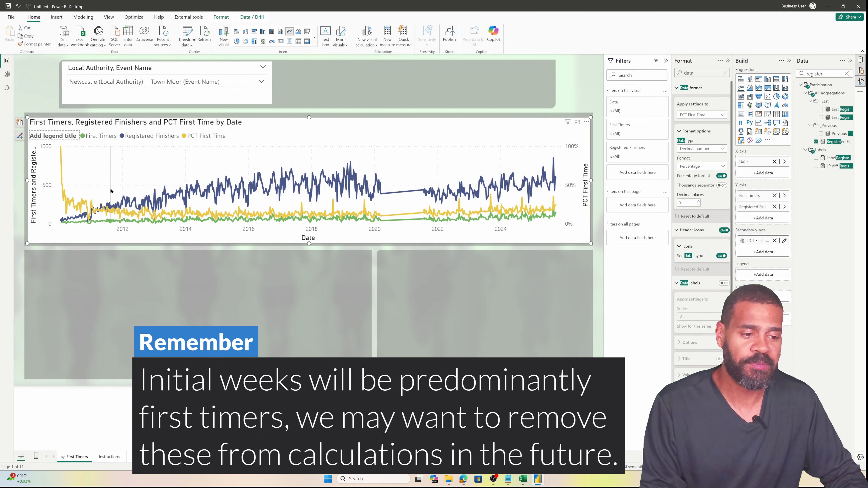
mouse_move(111, 188)
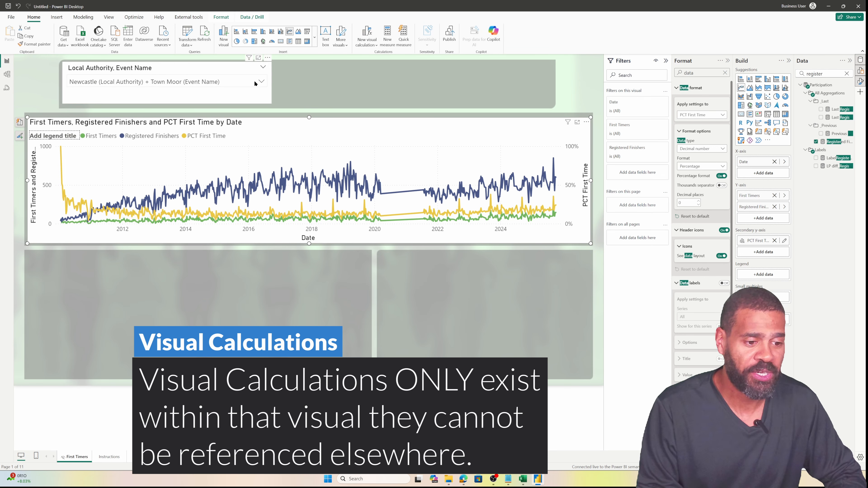
click(205, 81)
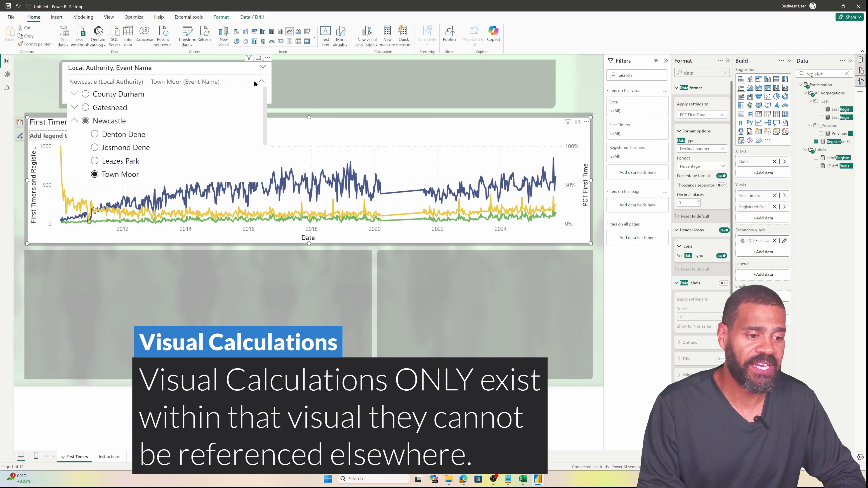
click(119, 150)
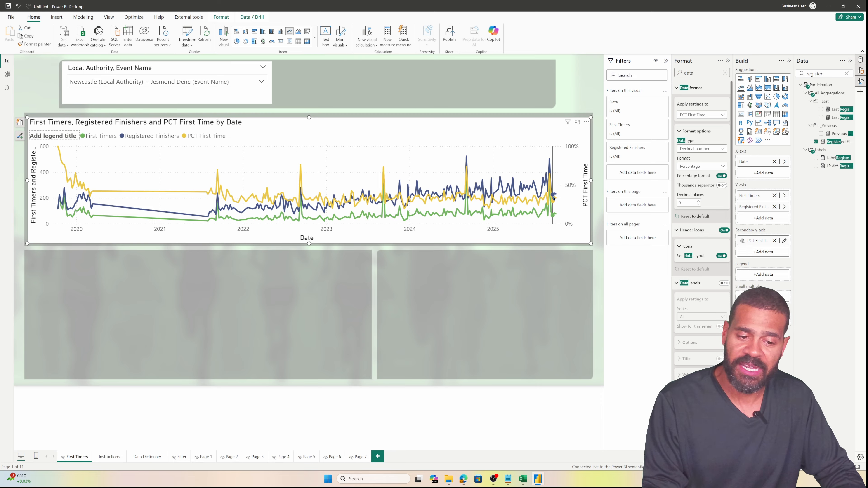
mouse_move(511, 198)
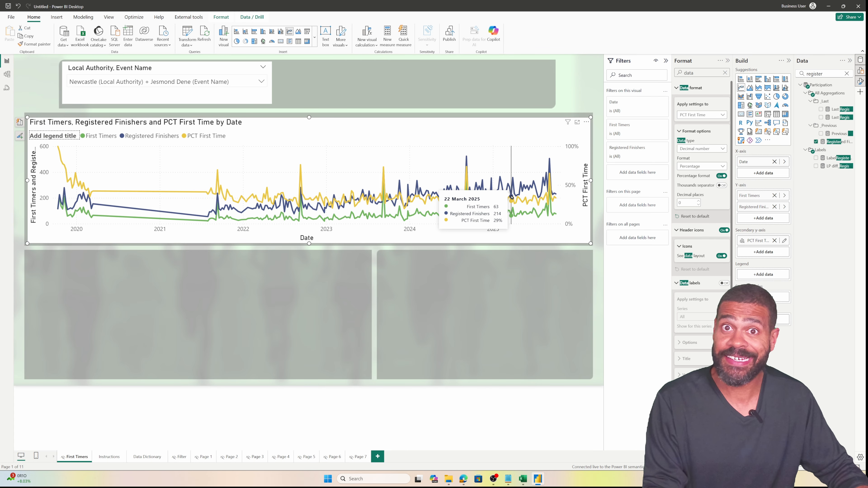
mouse_move(384, 168)
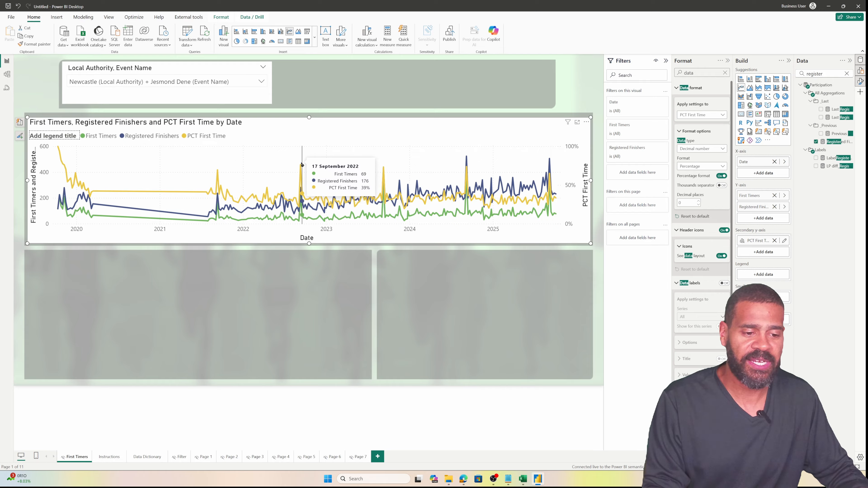
mouse_move(300, 165)
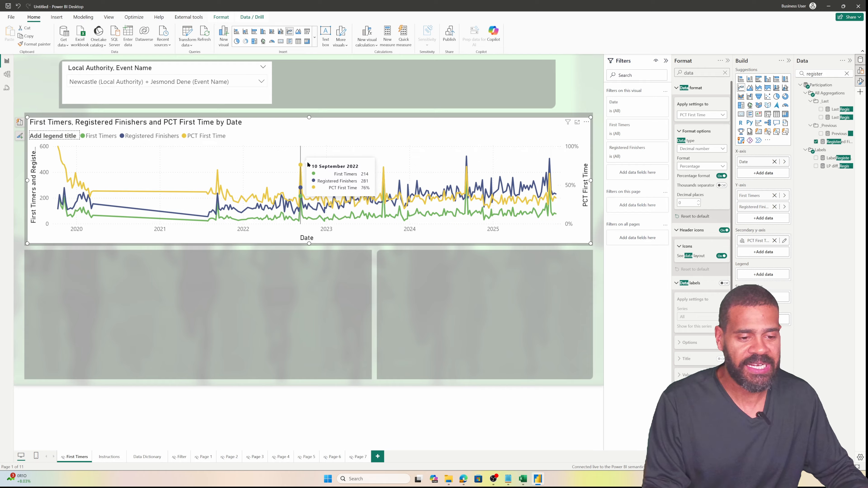
mouse_move(437, 168)
mouse_move(468, 166)
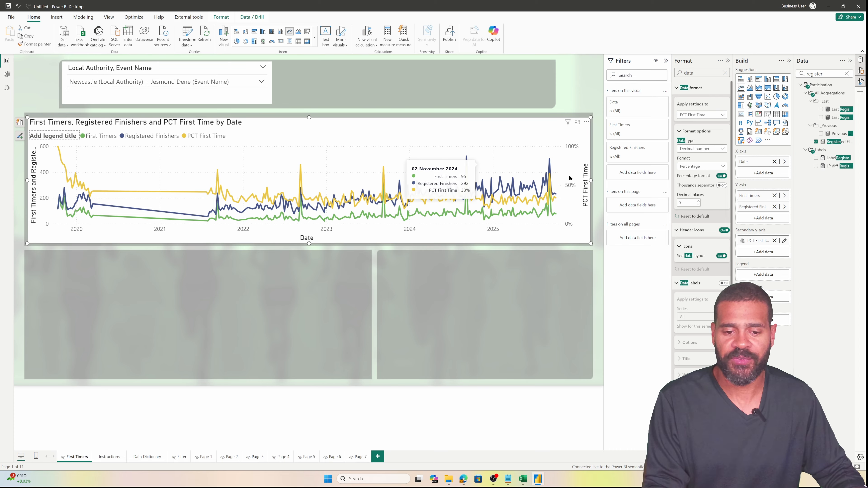
mouse_move(552, 175)
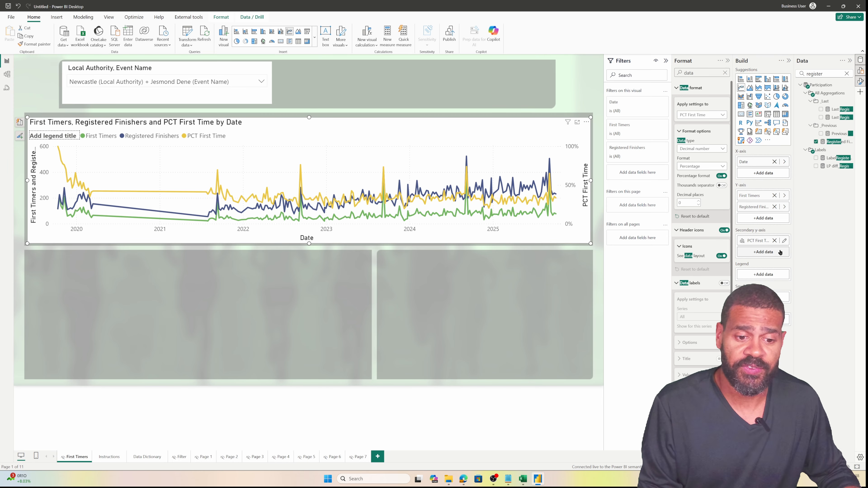
Narrow the line chart and add an Events Held card showing 231
drag(591, 181, 527, 186)
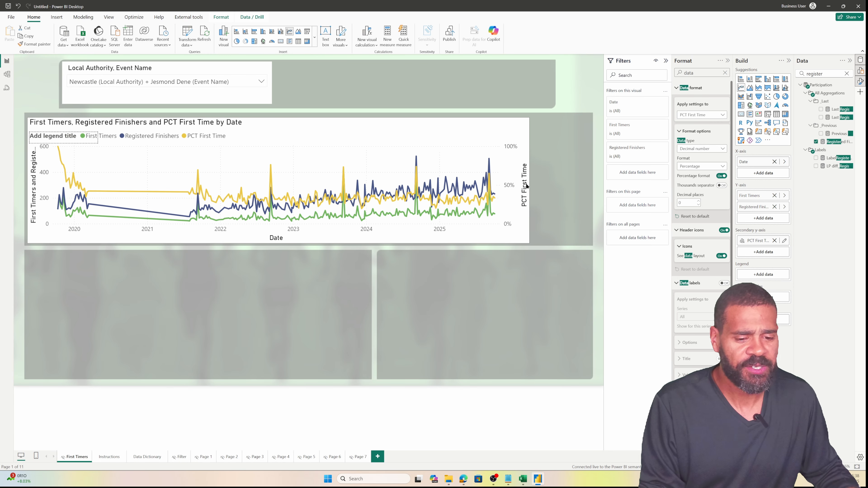
click(573, 189)
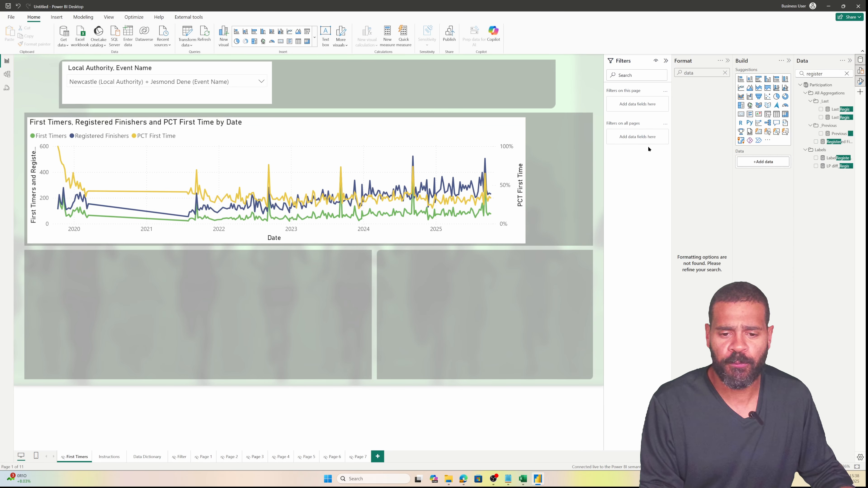
click(847, 74)
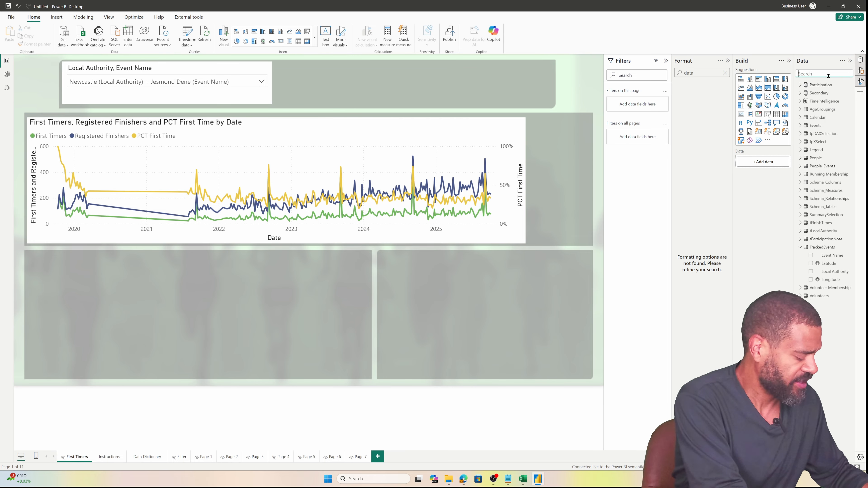
text(events)
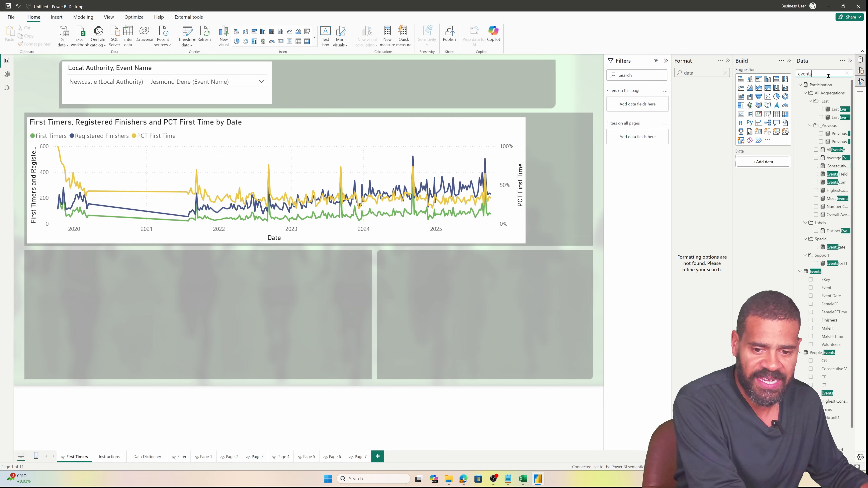
click(835, 175)
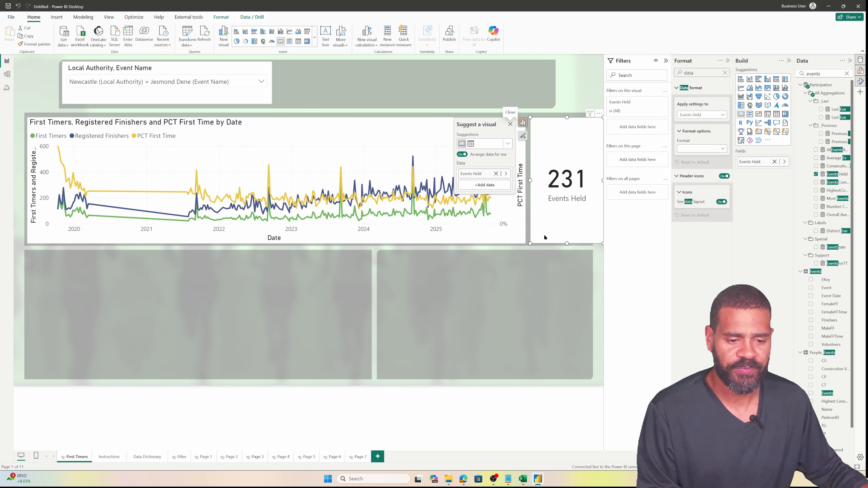
Resize and position the Events Held card, and raise the line chart's top edge slightly
drag(534, 243, 526, 160)
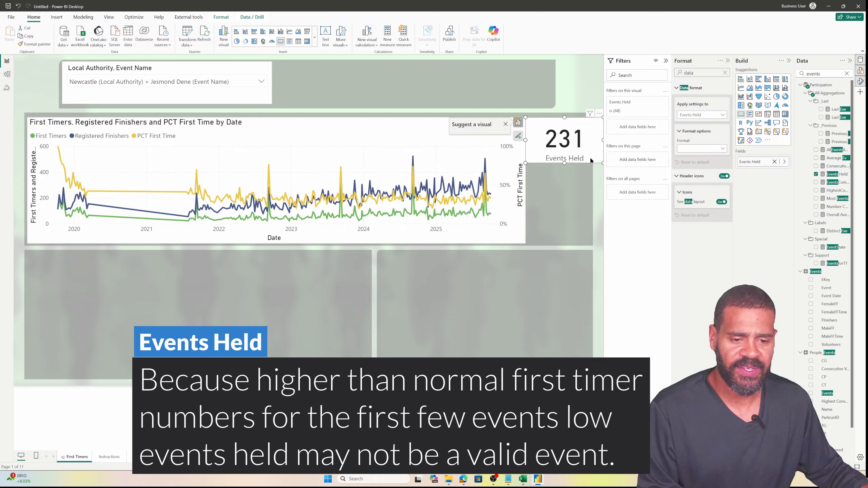
drag(603, 142, 585, 149)
click(290, 120)
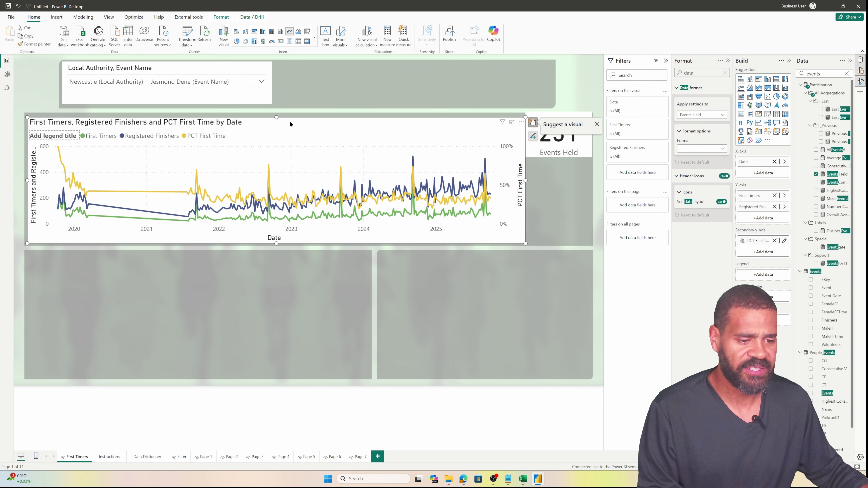
drag(274, 117, 276, 114)
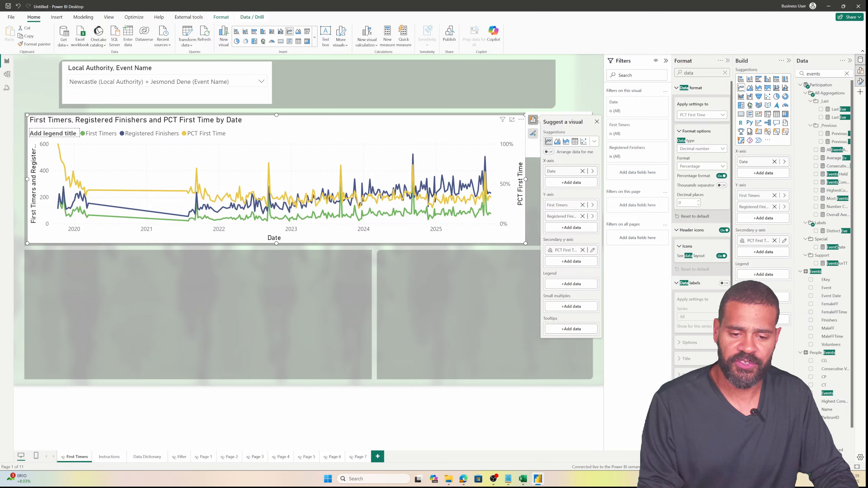
Plot only PCT First Time with value labels, moving First Timers and Registered Finishers to tooltips
drag(753, 196, 758, 320)
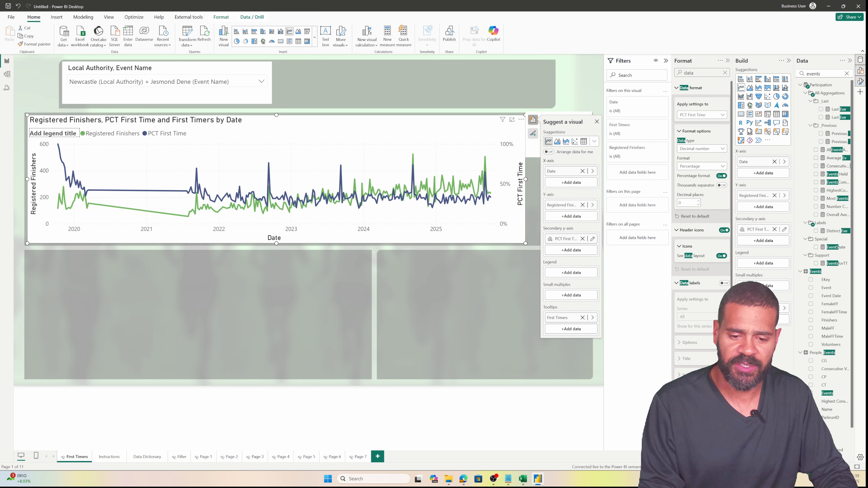
drag(753, 195, 759, 316)
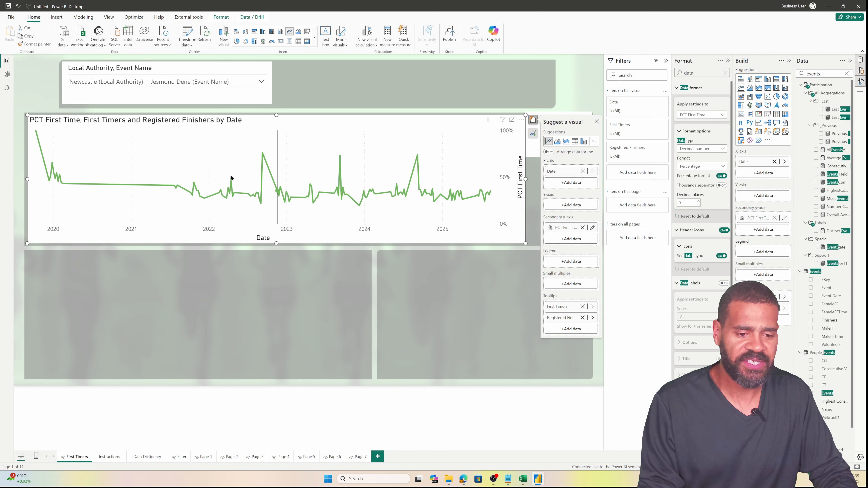
drag(755, 218, 758, 194)
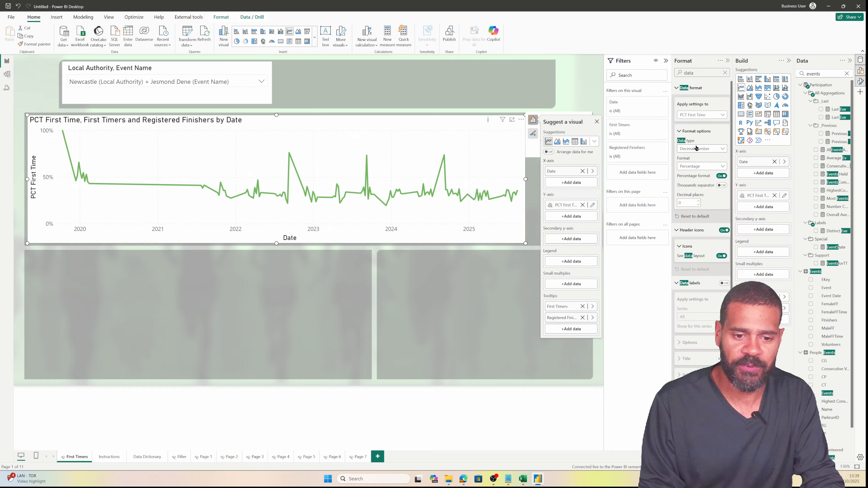
click(724, 283)
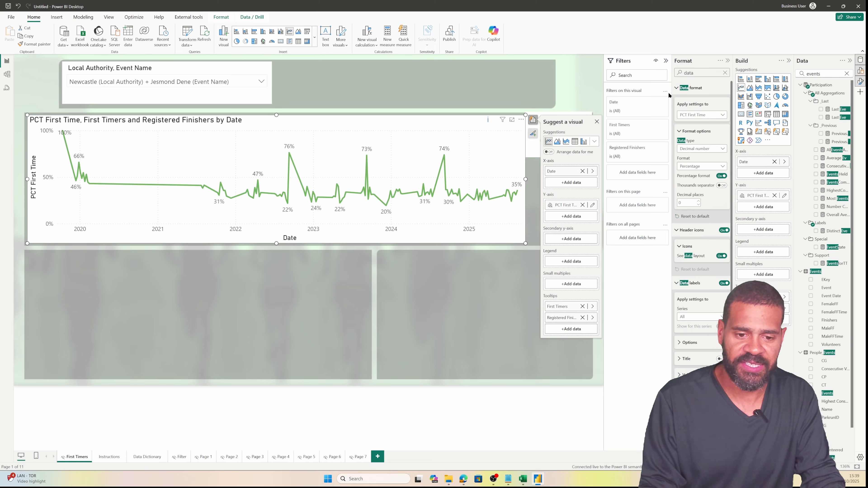
Make the chart line smooth and turn the chart background off
click(676, 88)
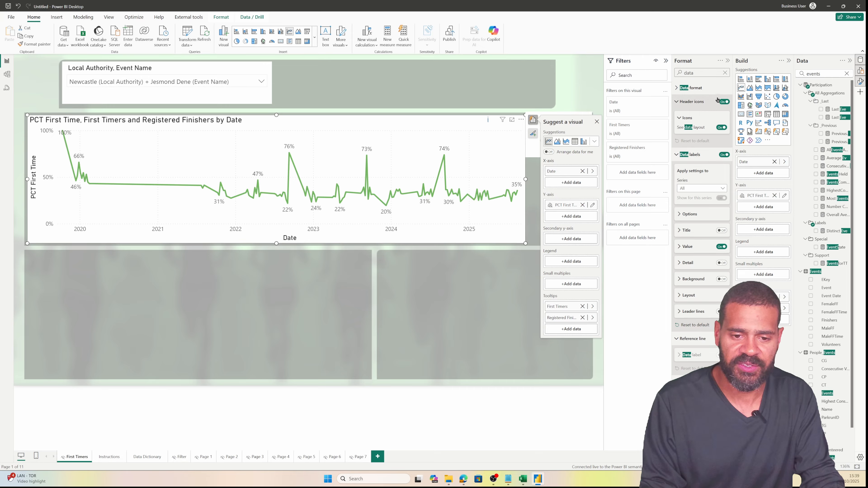
click(724, 74)
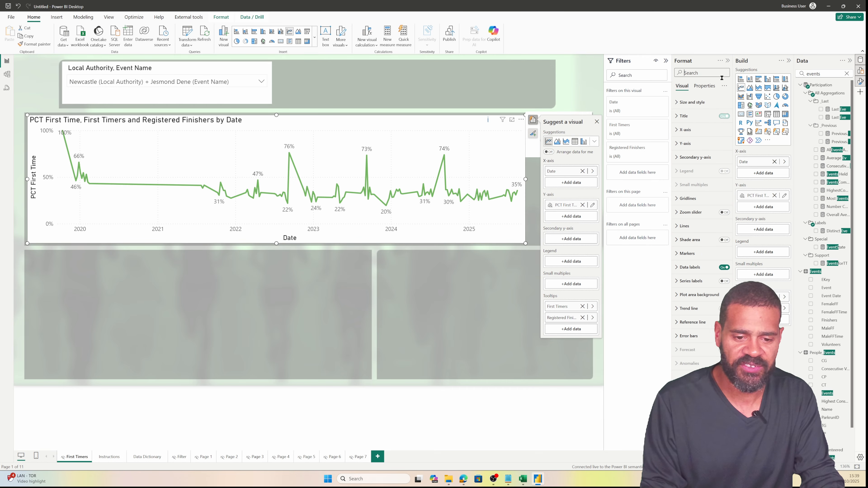
click(697, 226)
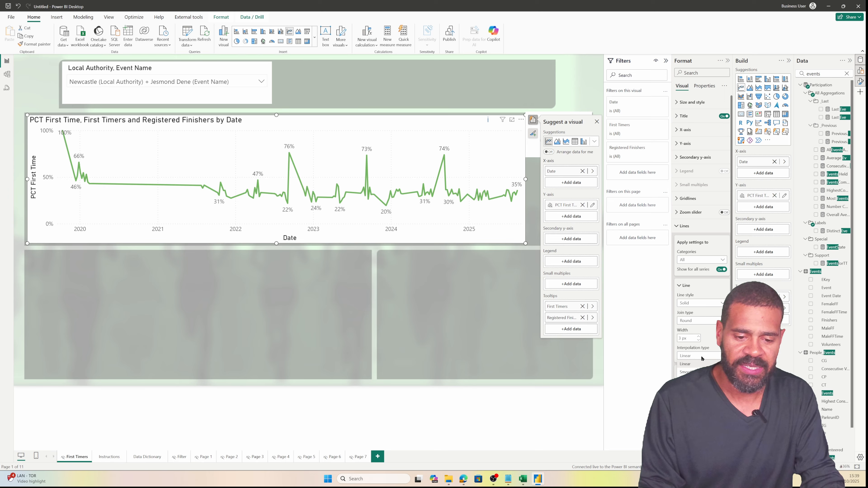
click(697, 372)
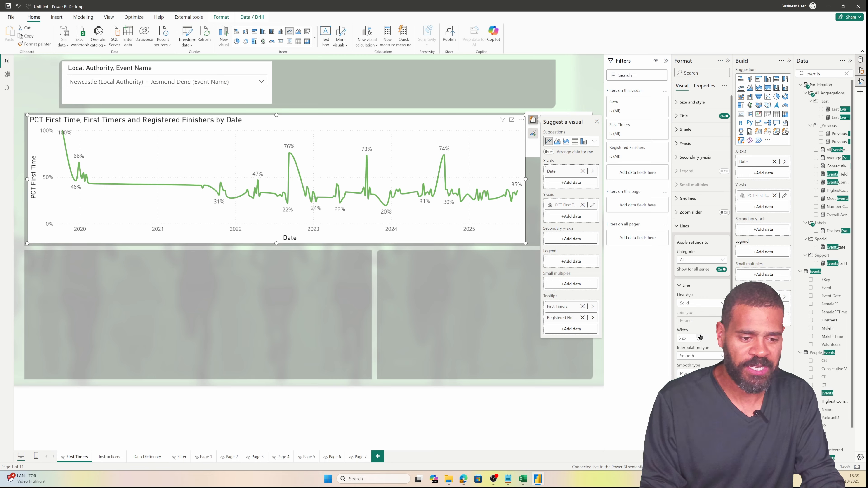
click(691, 103)
click(721, 232)
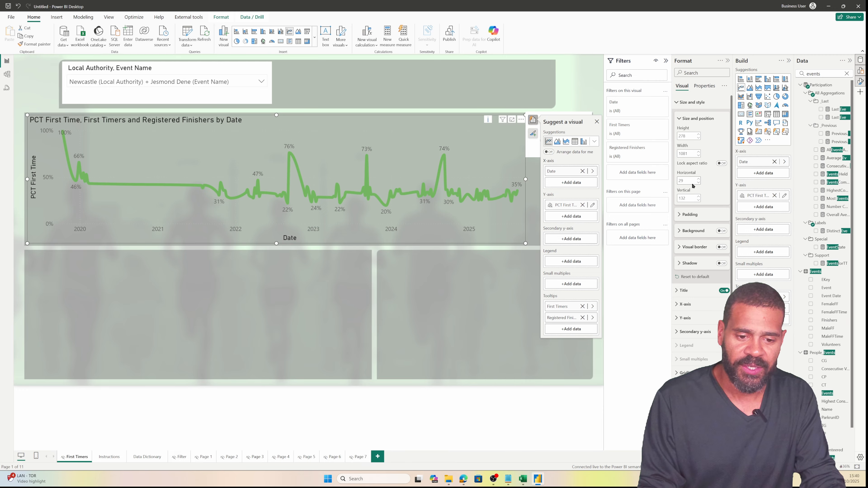
Colour the chart line pale yellow
scroll(688, 343, down, 5)
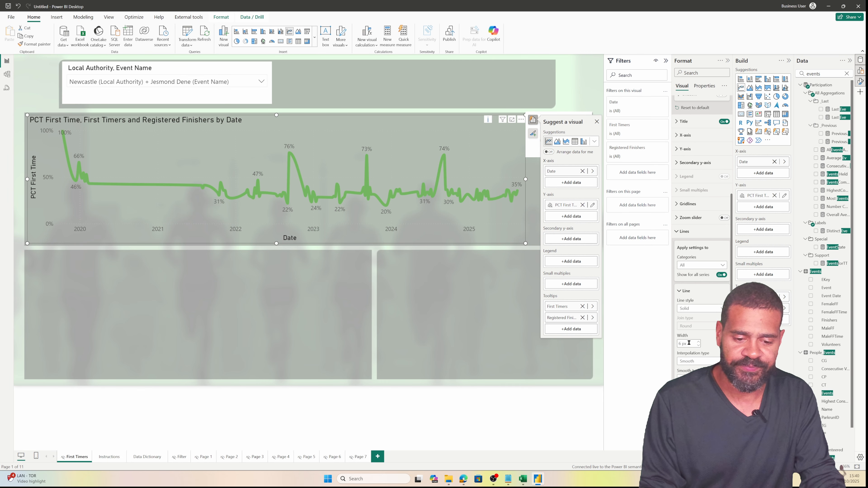
scroll(690, 356, down, 2)
click(684, 329)
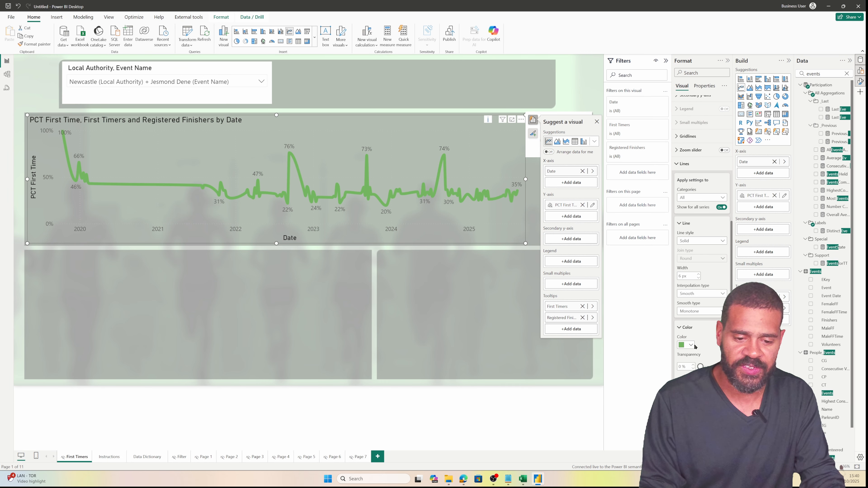
click(693, 345)
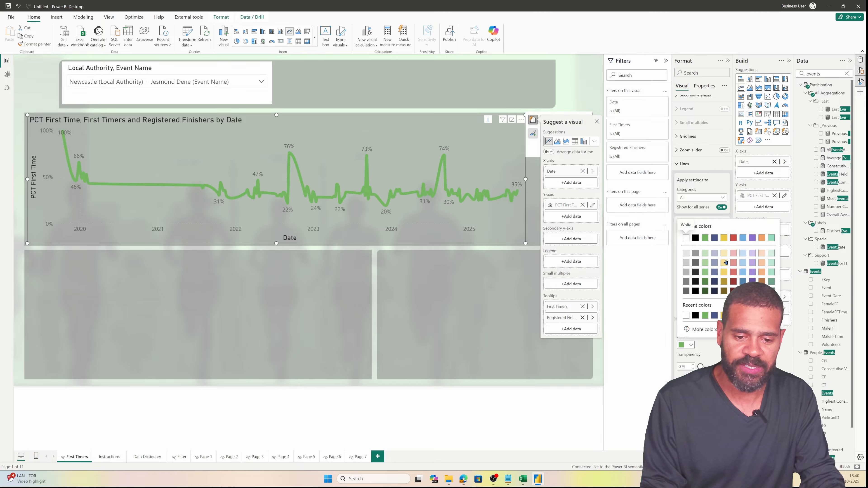
click(724, 254)
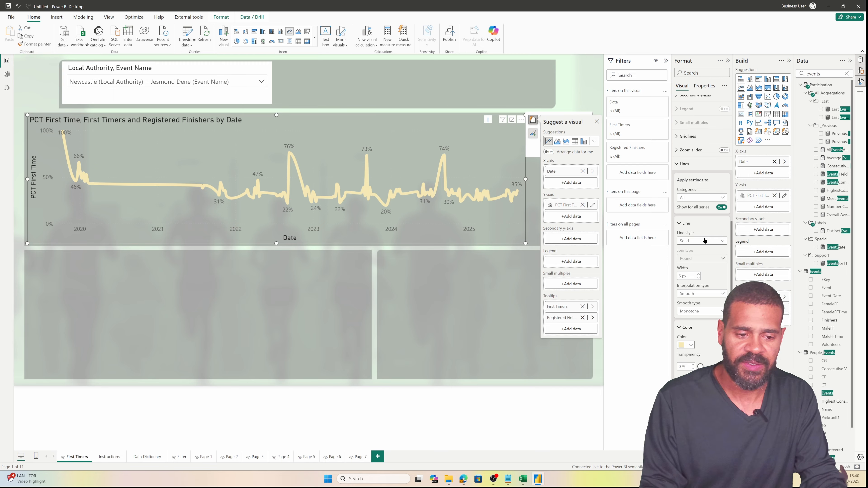
click(330, 283)
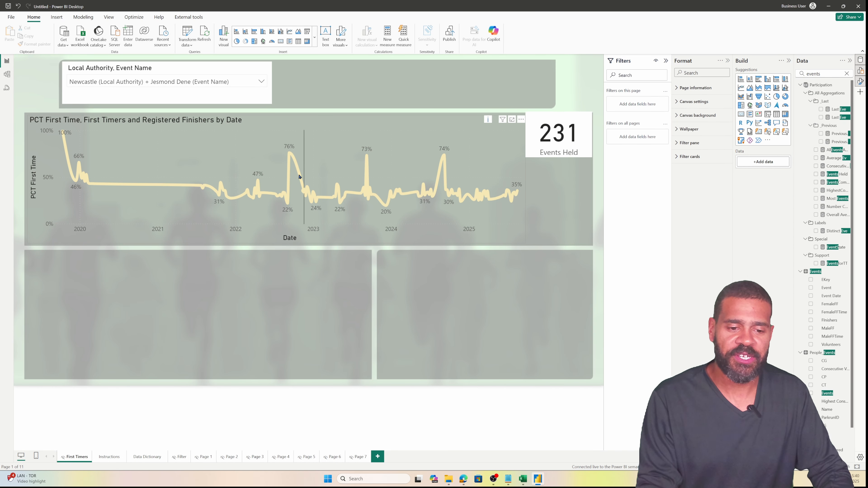
Make the 231 Events Held card slightly shorter with its background turned off
click(560, 152)
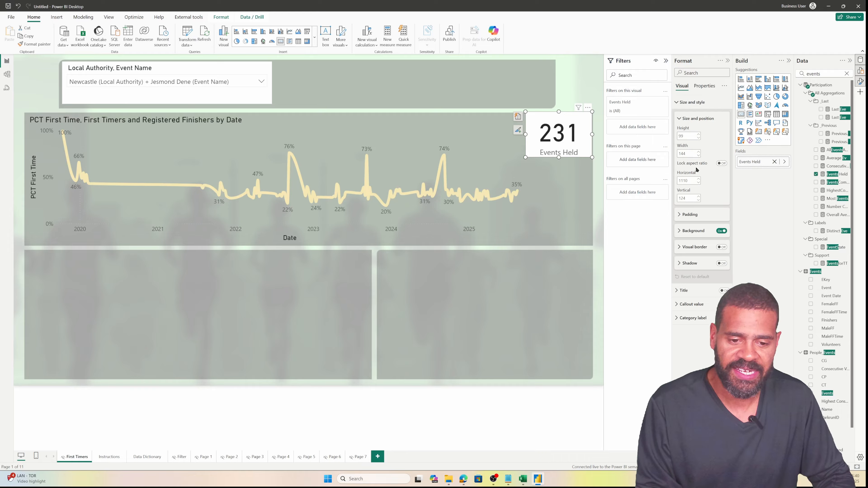
click(684, 310)
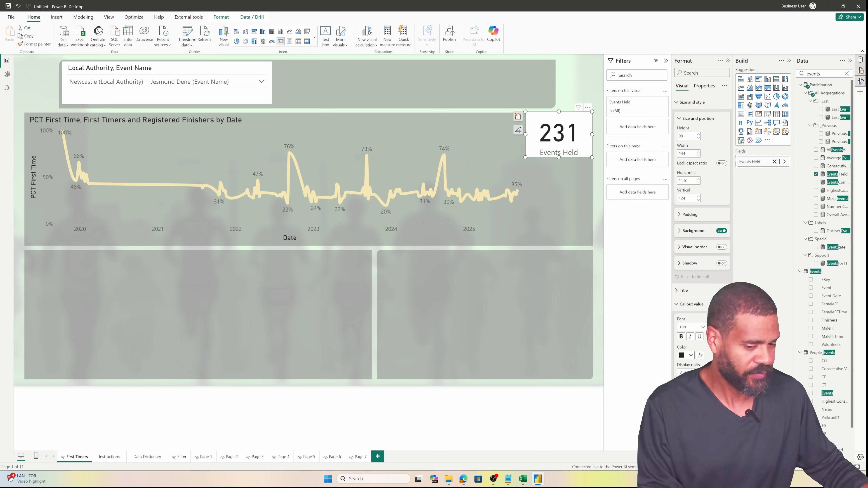
scroll(702, 239, down, 2)
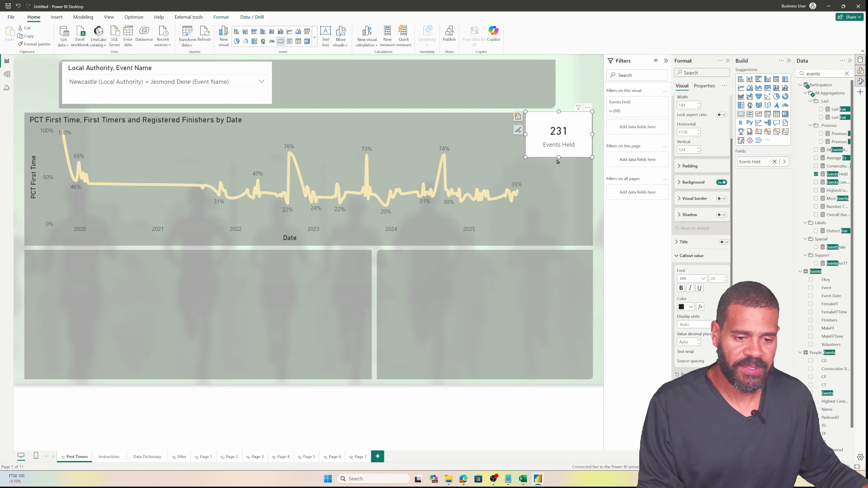
drag(558, 157, 559, 154)
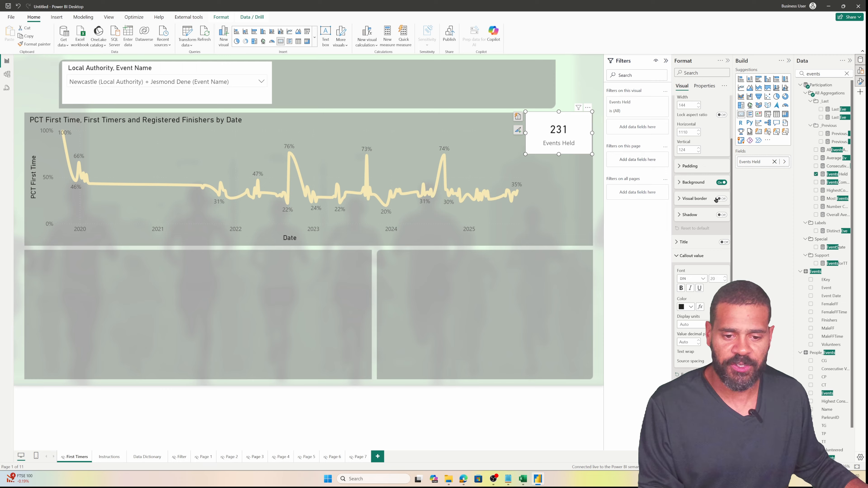
click(721, 182)
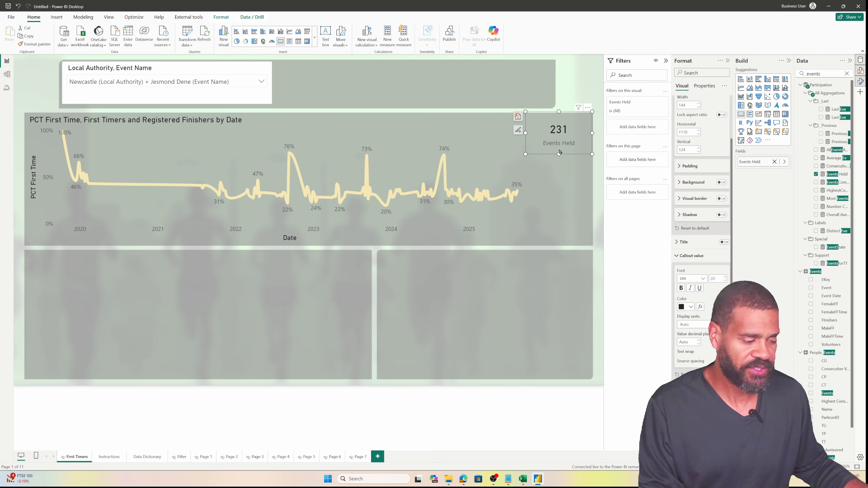
Duplicate the Events Held card twice, placing the copies below the original
key(ctrl+c)
key(ctrl+v)
drag(561, 152, 565, 227)
key(ctrl+c)
key(ctrl+v)
Select the middle card and search the fields for 'firt'
click(577, 181)
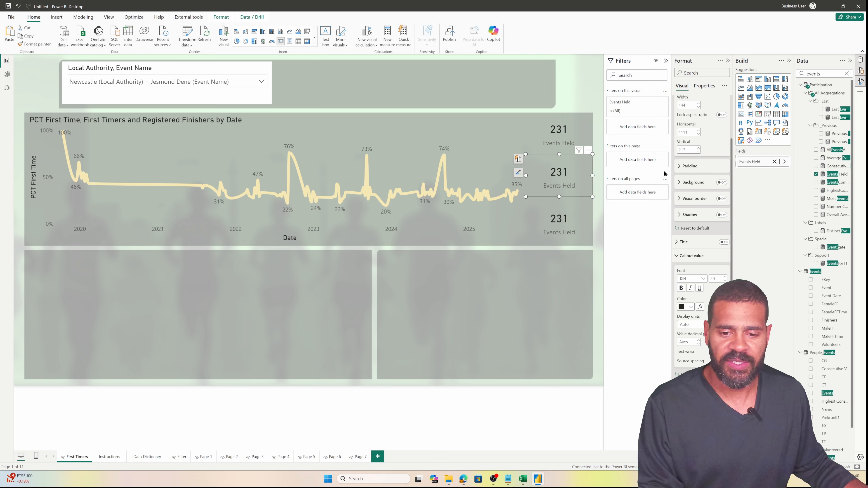
drag(830, 74, 781, 77)
text(firt)
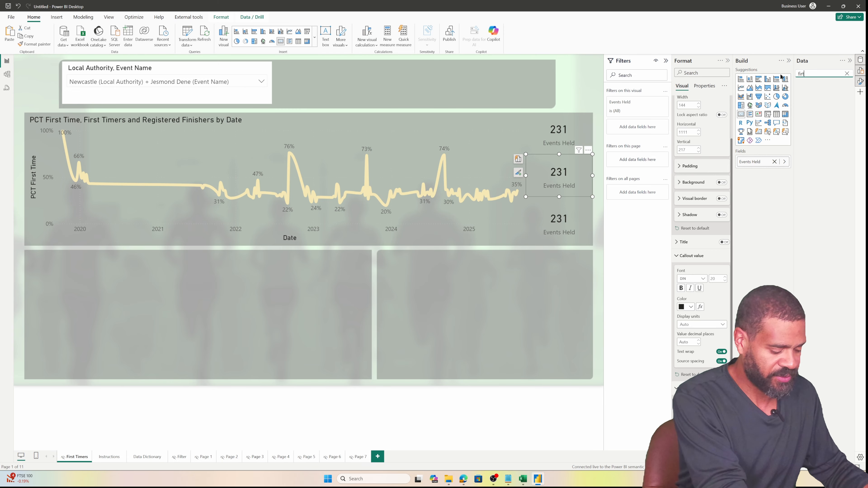
Put First Timers in the middle card and Registered Finishers in the bottom card
key(BackSpace)
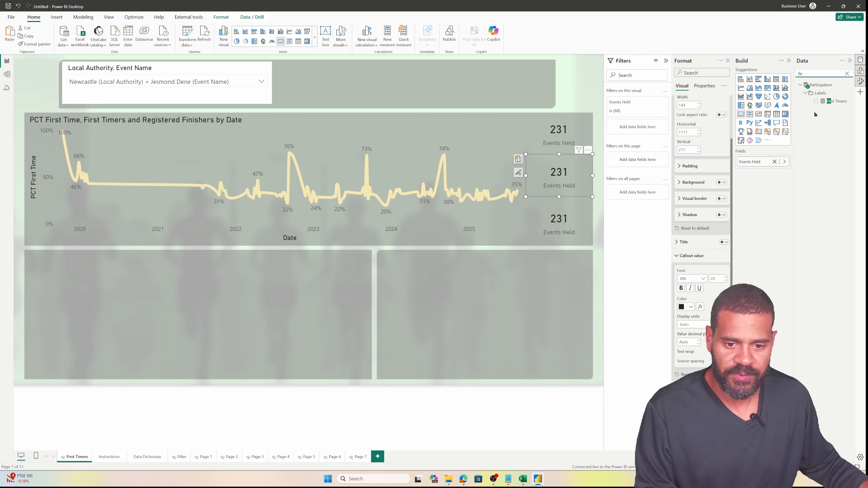
drag(832, 102, 760, 162)
click(559, 222)
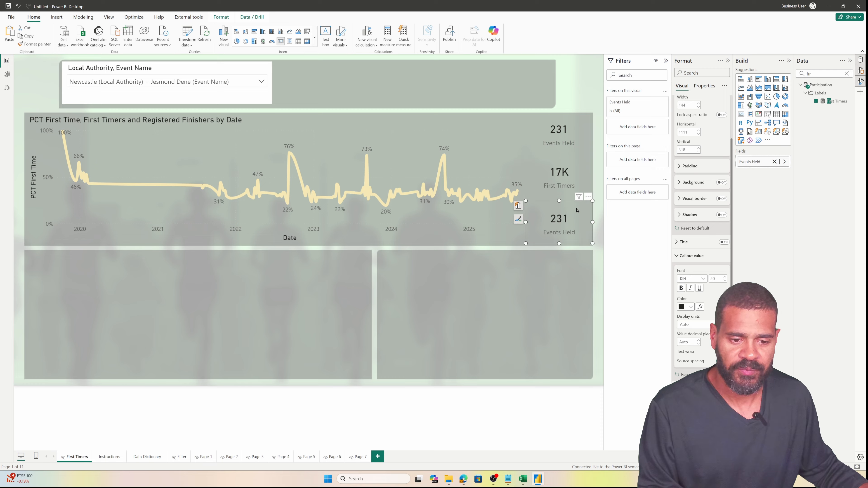
drag(826, 74, 702, 79)
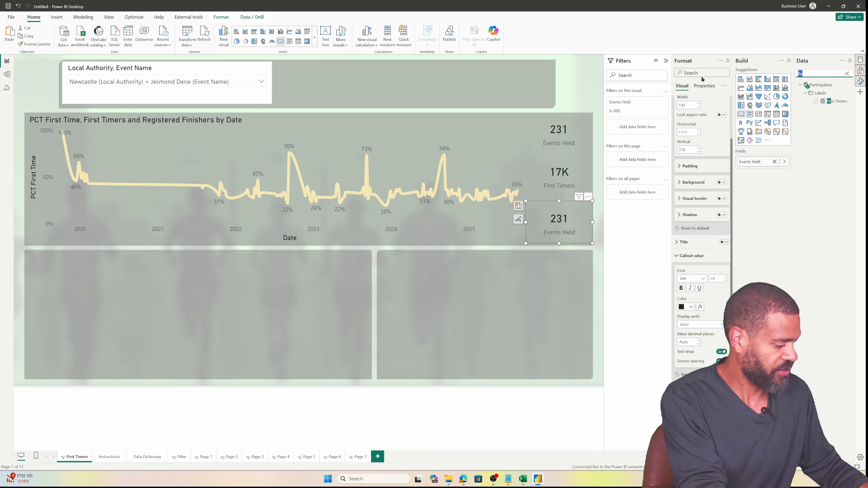
text(register)
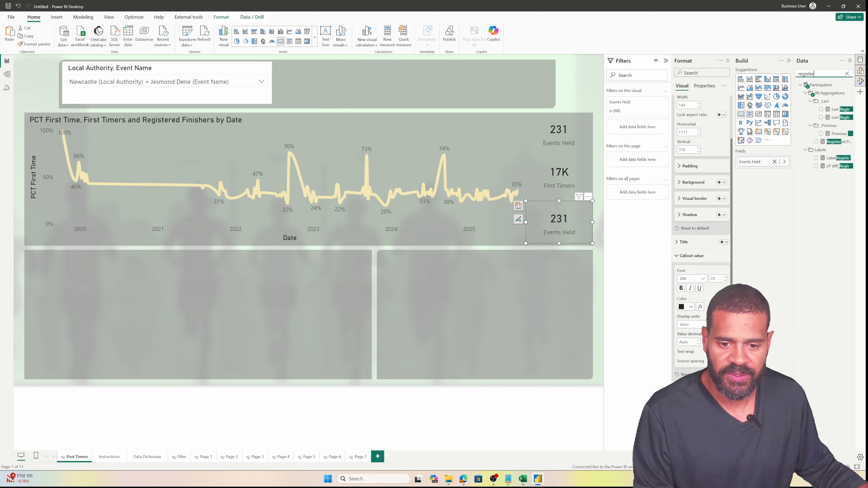
drag(834, 141, 762, 162)
Set both cards' display units to None, showing 16650 and 45,686
click(558, 168)
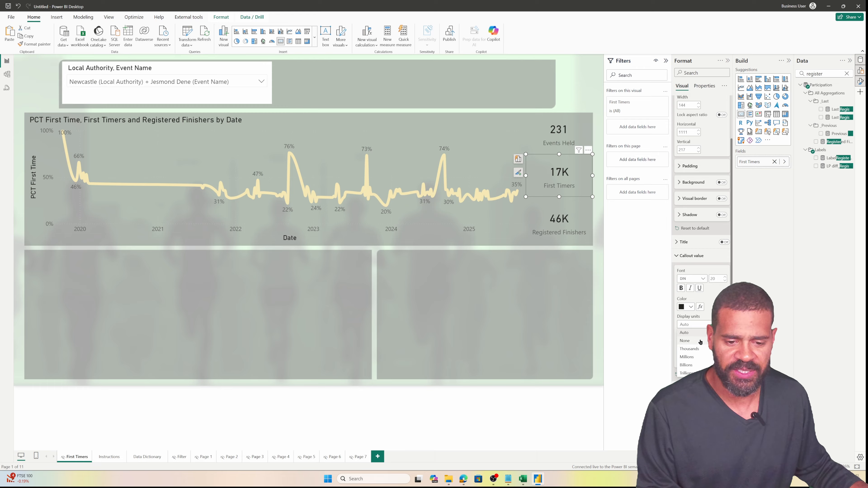
click(700, 342)
click(576, 236)
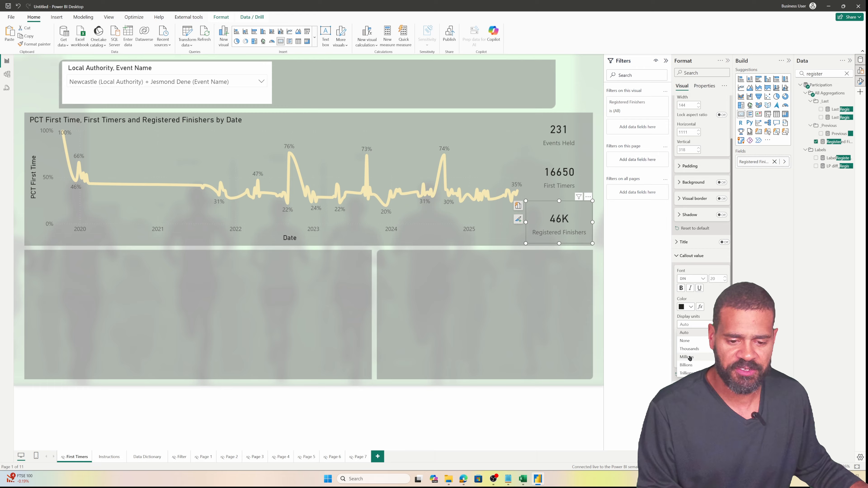
click(687, 343)
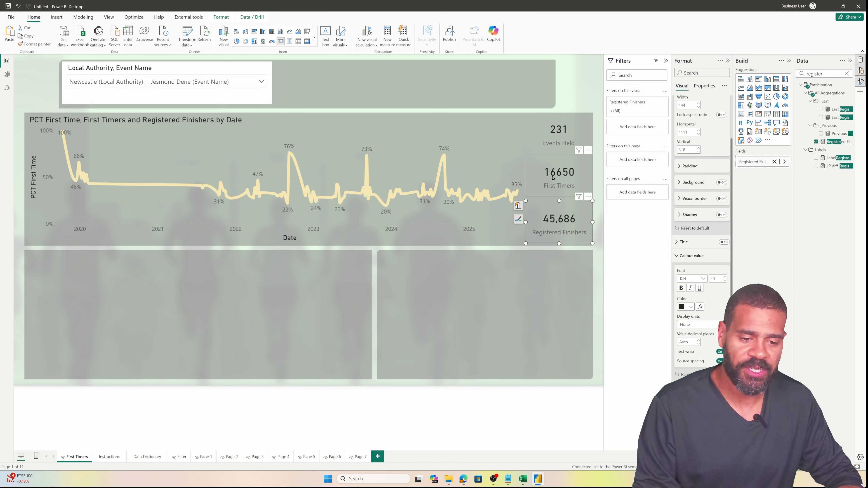
click(546, 261)
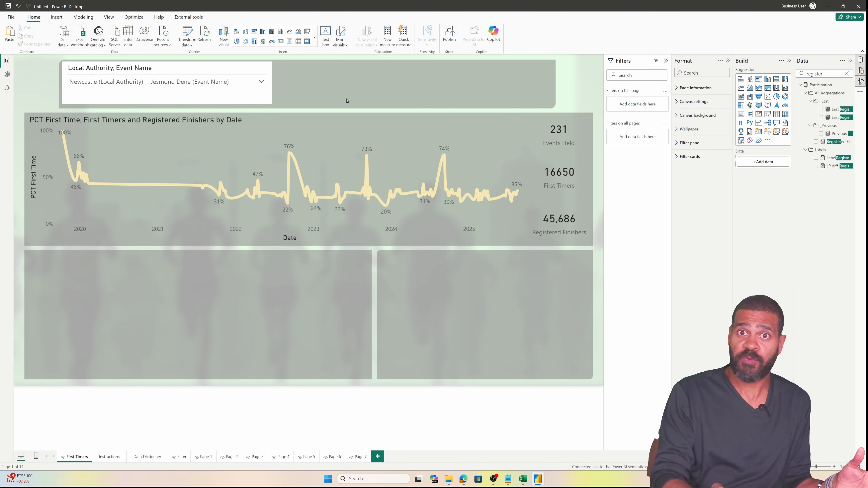
Clear the Data pane search and open the Secondary table's context menu
click(847, 74)
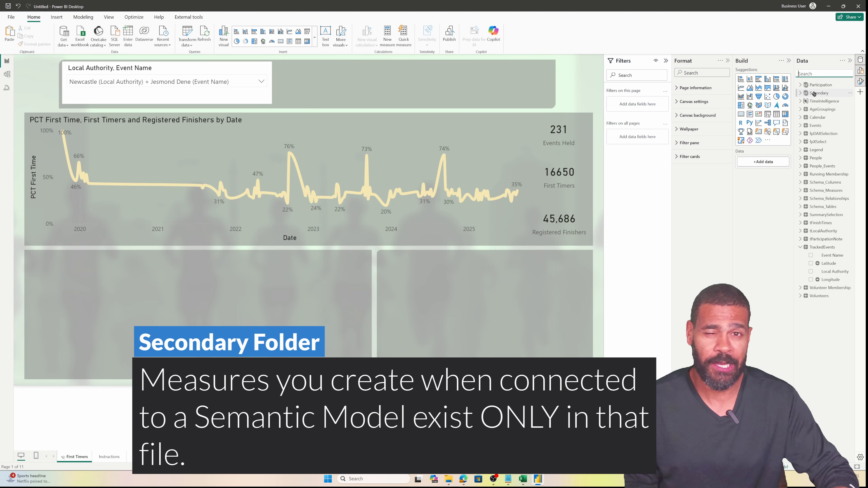
right_click(814, 93)
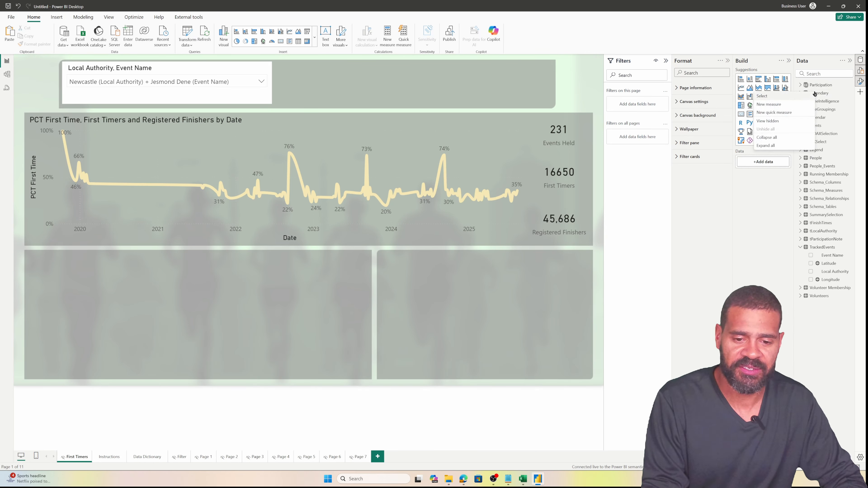
Create measure 'Estimated Economic Benefit =' with line 2 'VAR _perpersonspend', then enlarge the editor
click(768, 104)
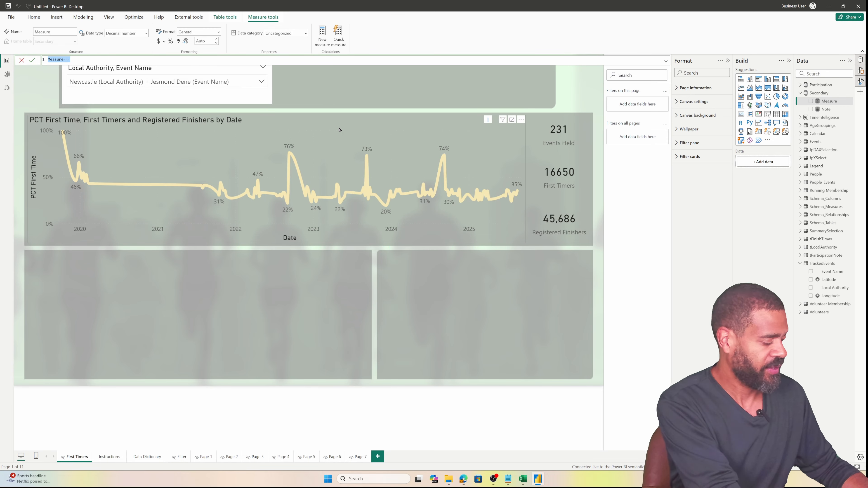
text(Estimat)
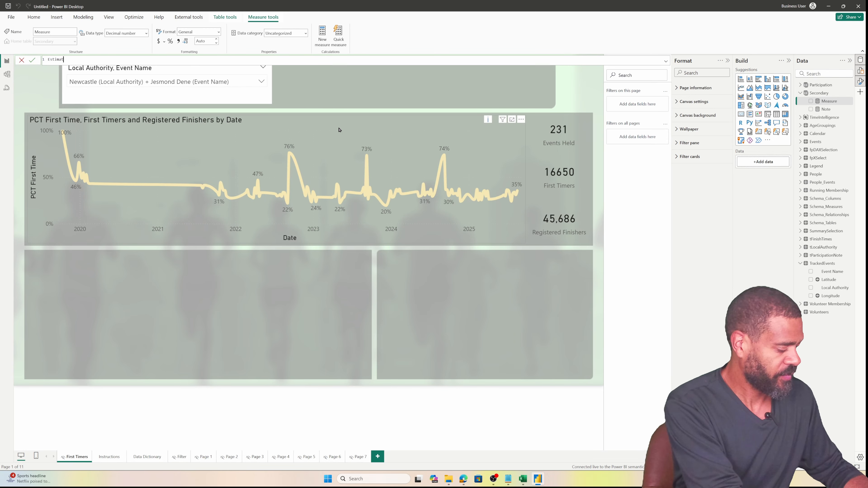
text(ed E)
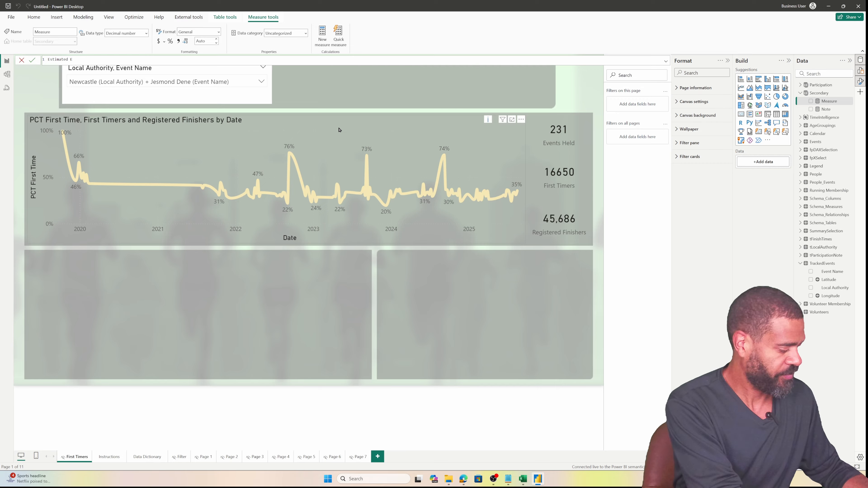
text(conomic )
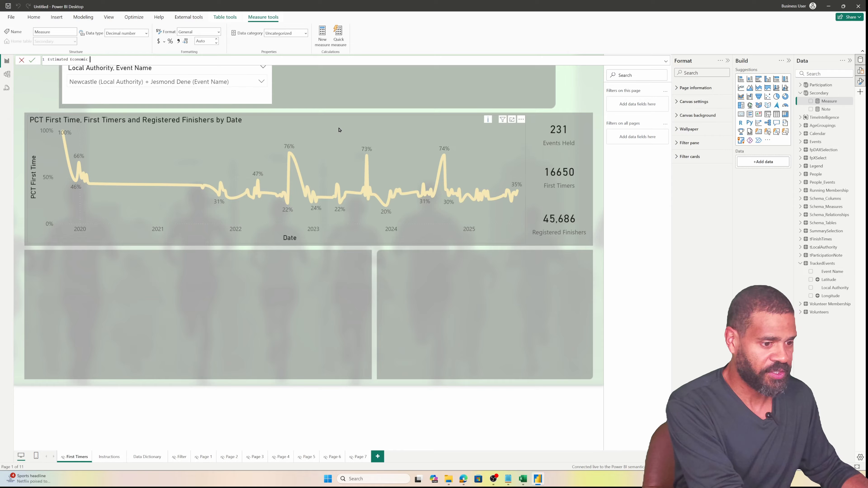
text(Benefit)
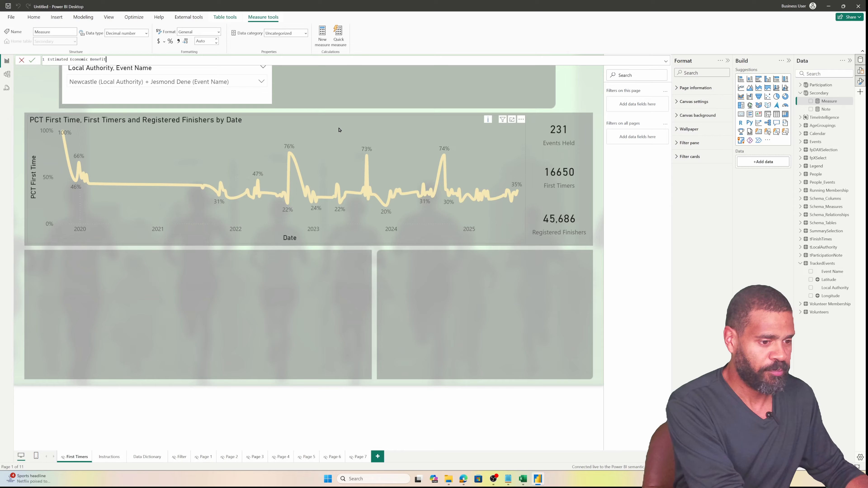
text( =)
key(shift+Return)
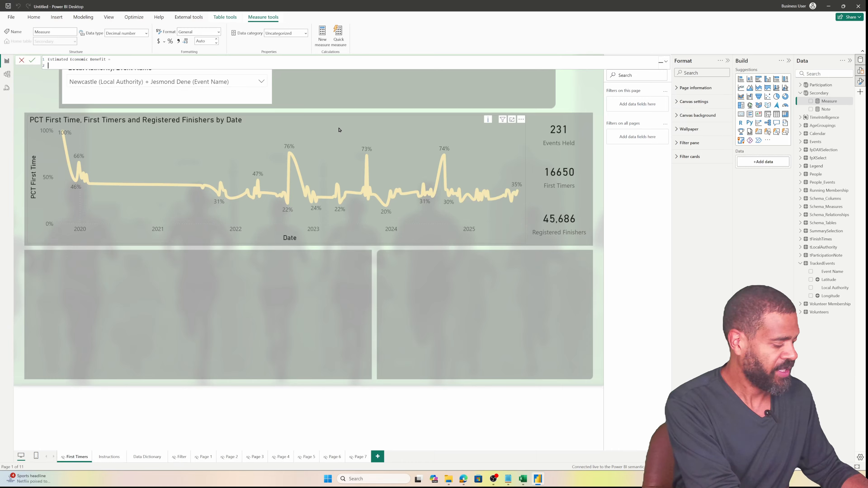
text(VAR )
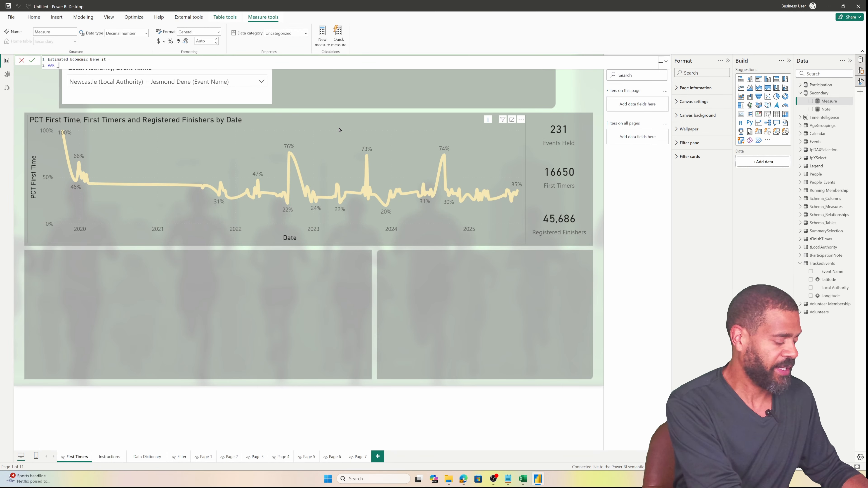
text(_)
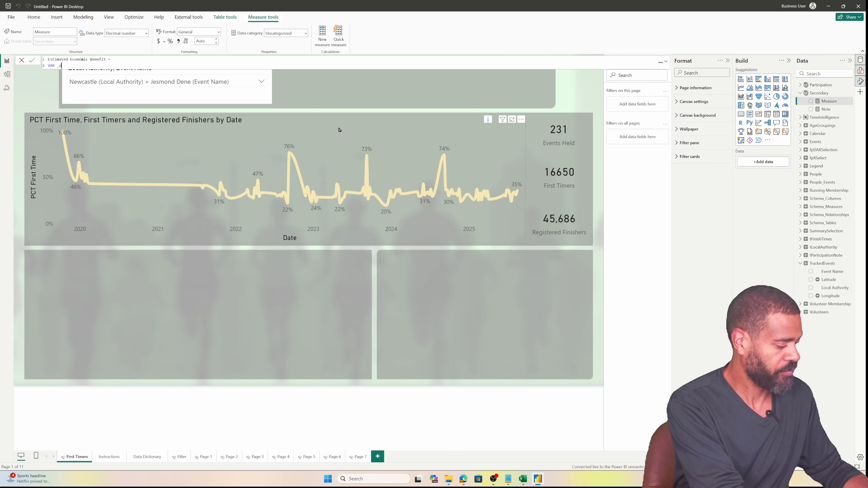
text(perperson)
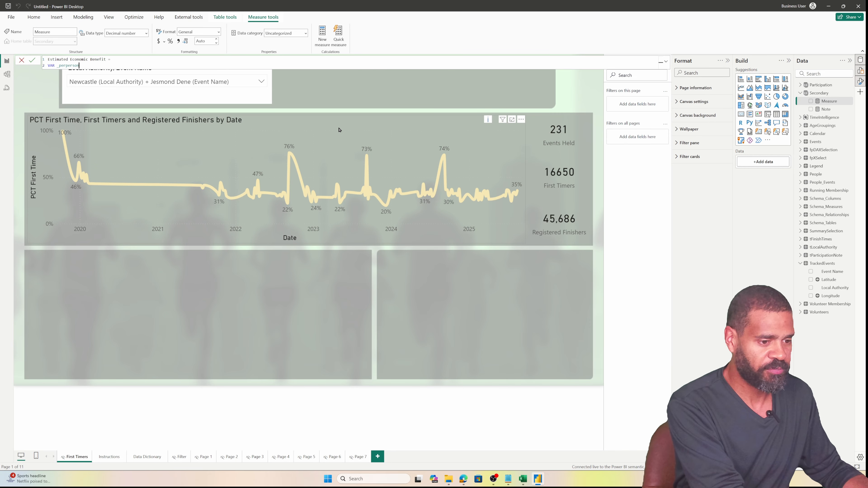
text(spend)
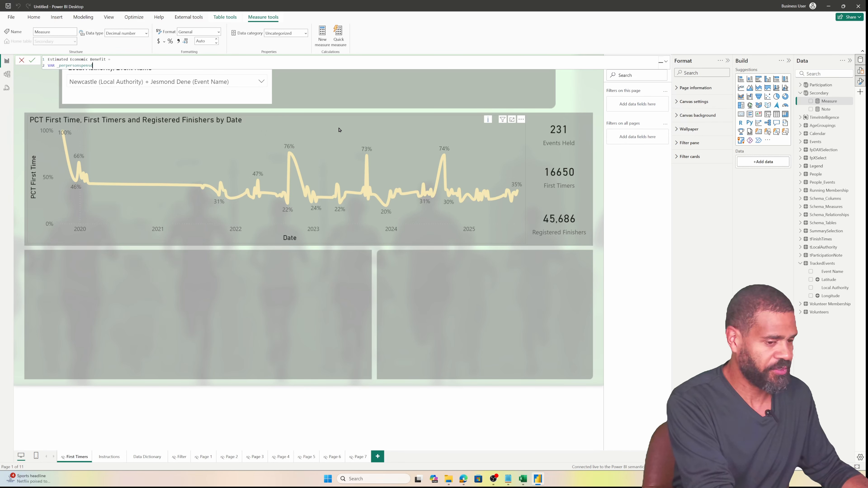
click(665, 61)
Complete line 2 as 'VAR _perpersonspend = 10' and start line 3 with 'VAR _'
scroll(293, 135, up, 5)
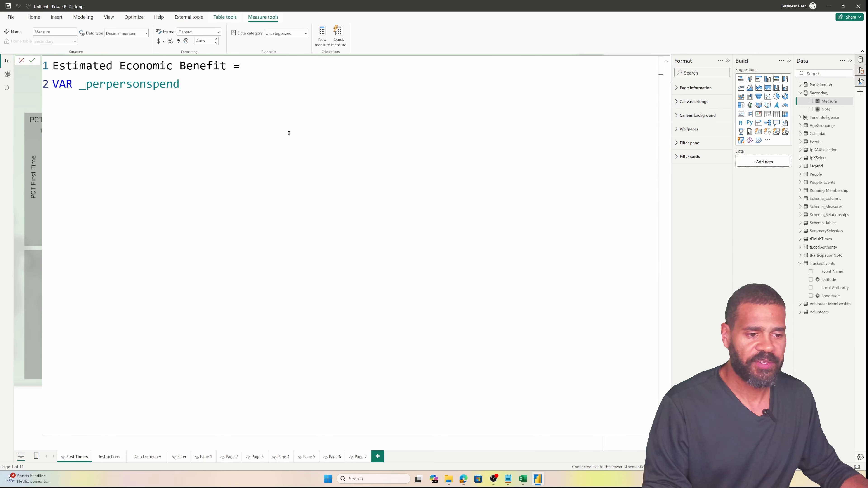
click(203, 84)
text(= )
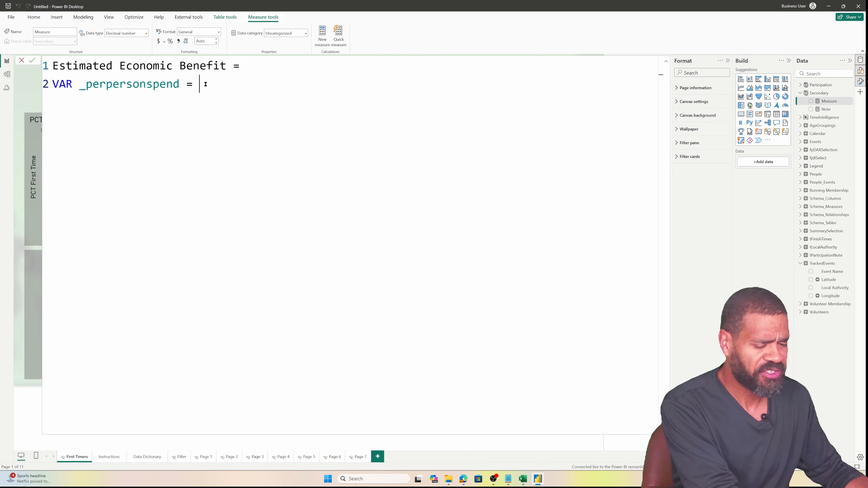
text(10)
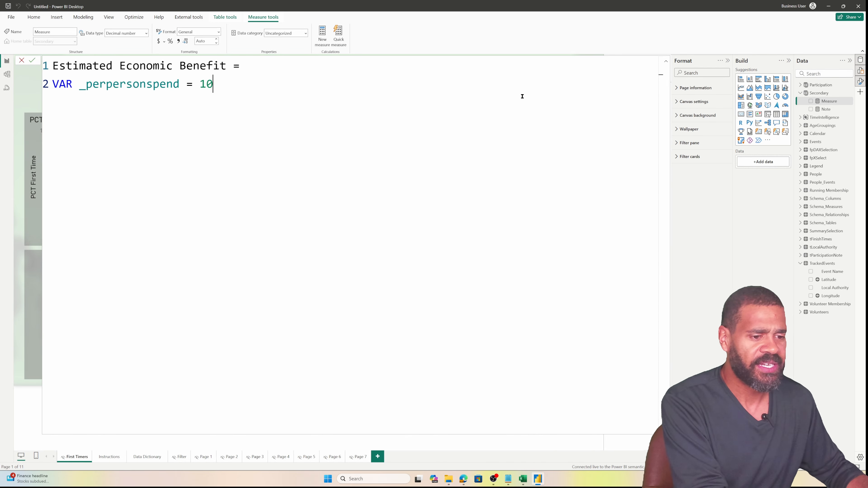
key(Return)
text(VAR _)
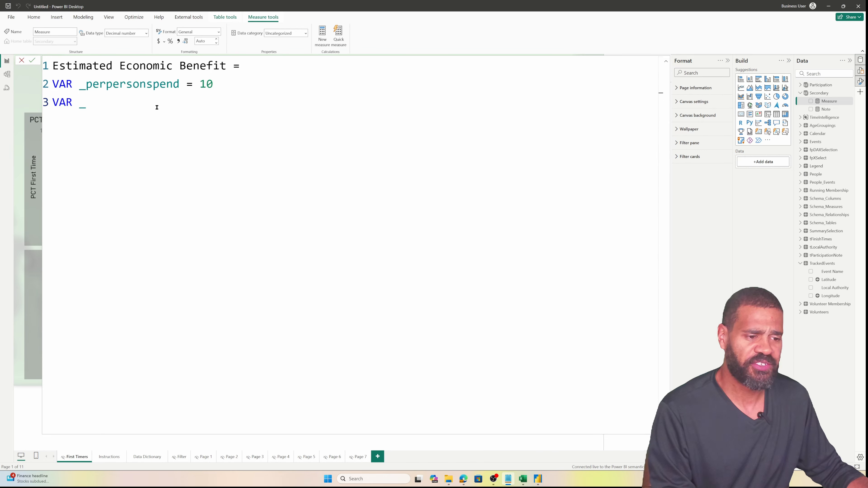
Finish line 3 as 'VAR _adjustment = 0.5' and open an empty line 4
text(adjus)
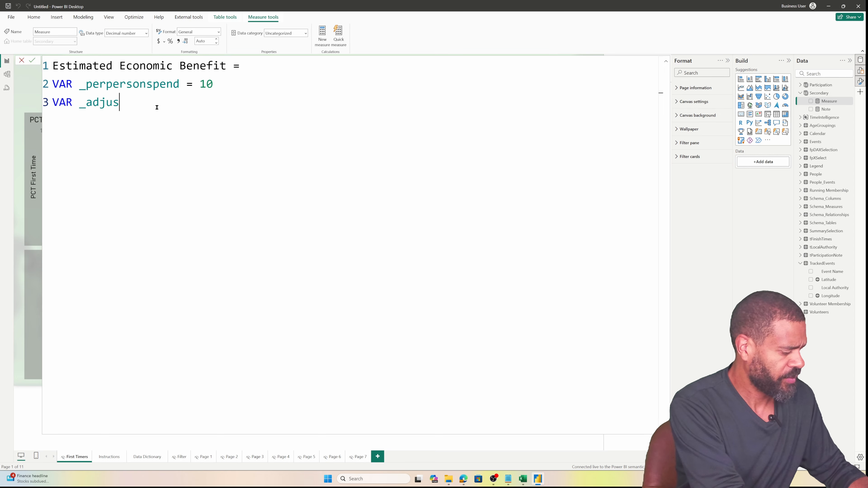
text(tmen)
key(BackSpace)
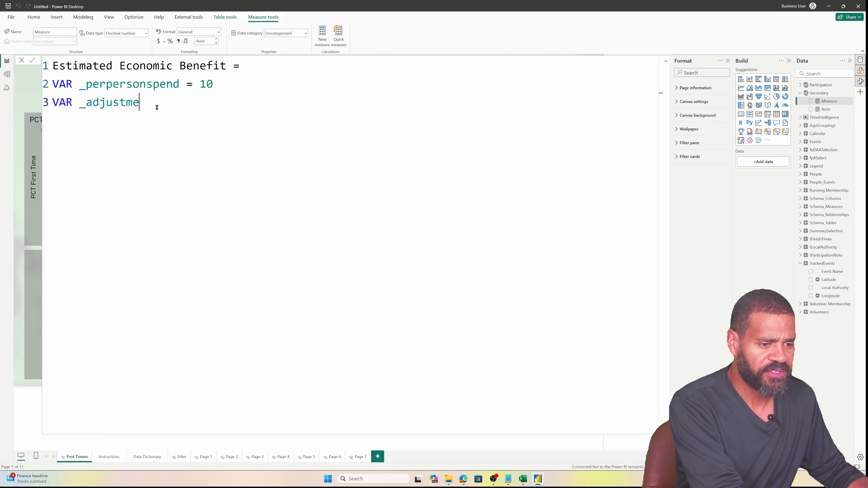
text(nt =)
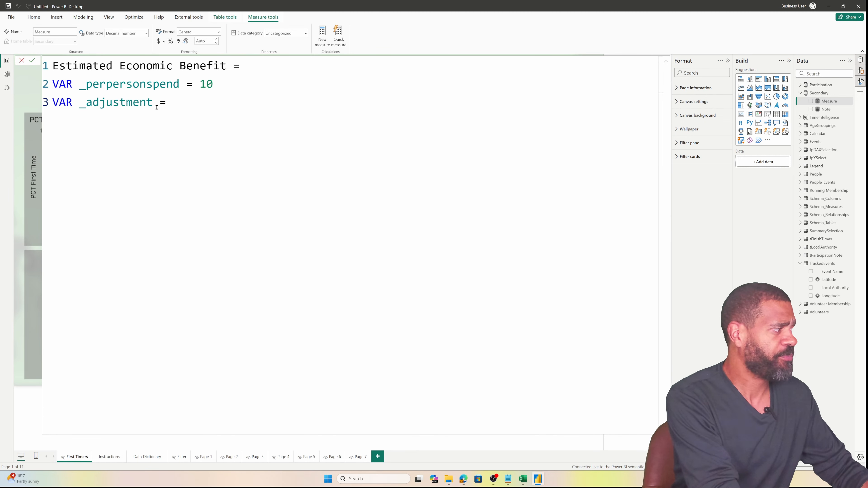
text(0.)
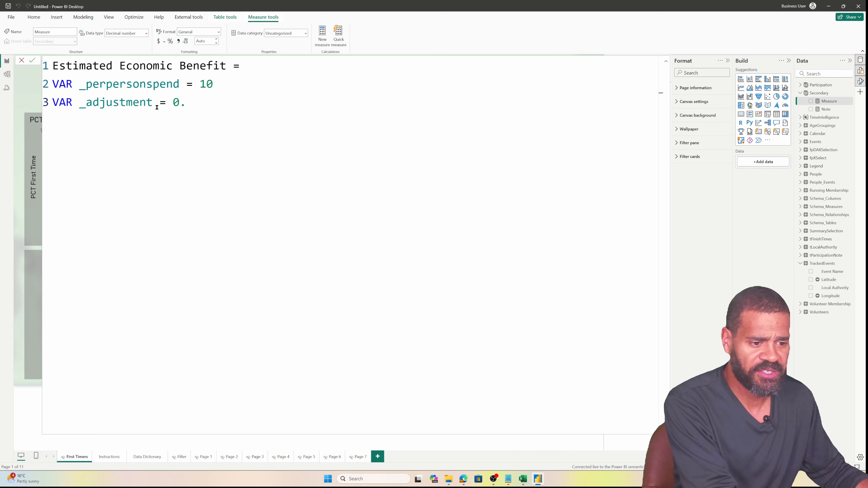
text(5)
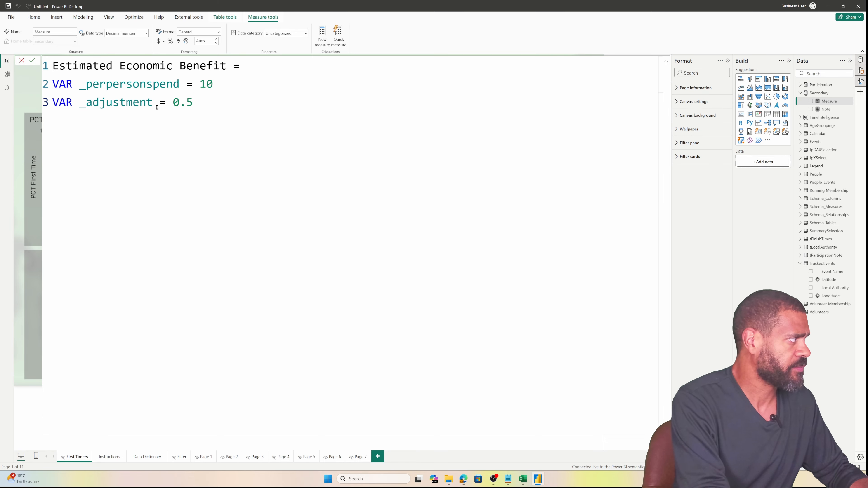
key(shift+Return)
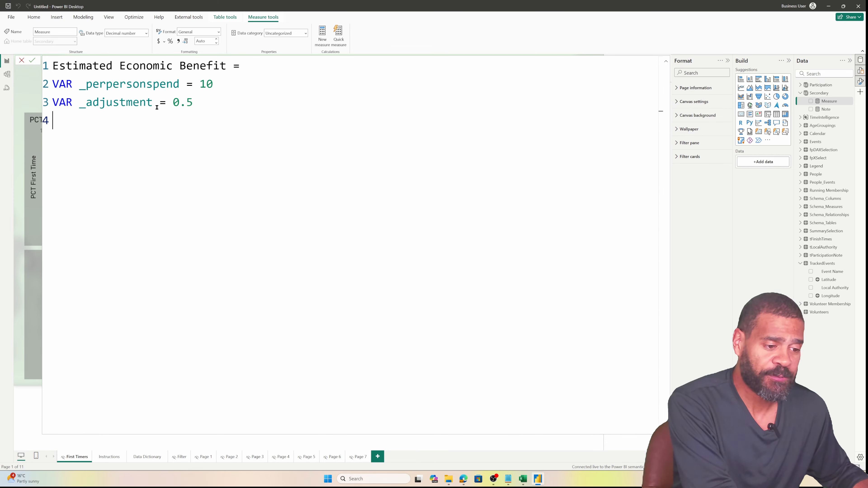
Write 'VAR _PCT = DIVIDE([First Timers], [Registered Finishers],0)' and begin line 5 with 'VAR _'
text(VAR)
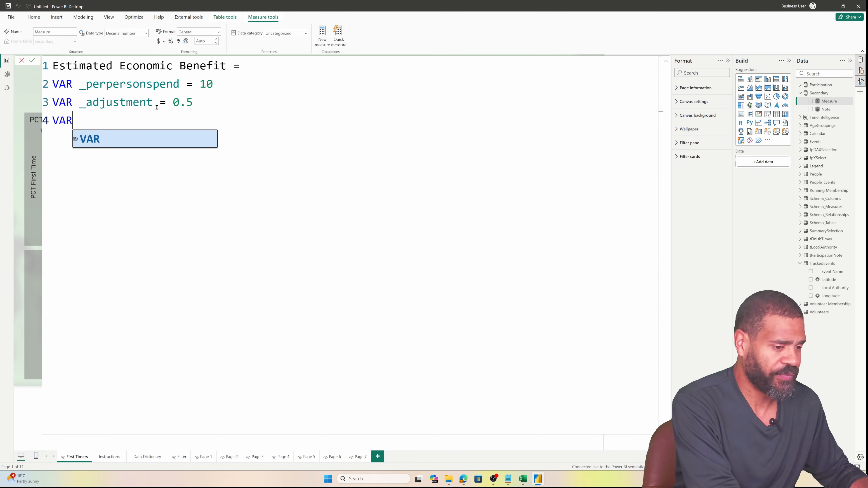
text( _)
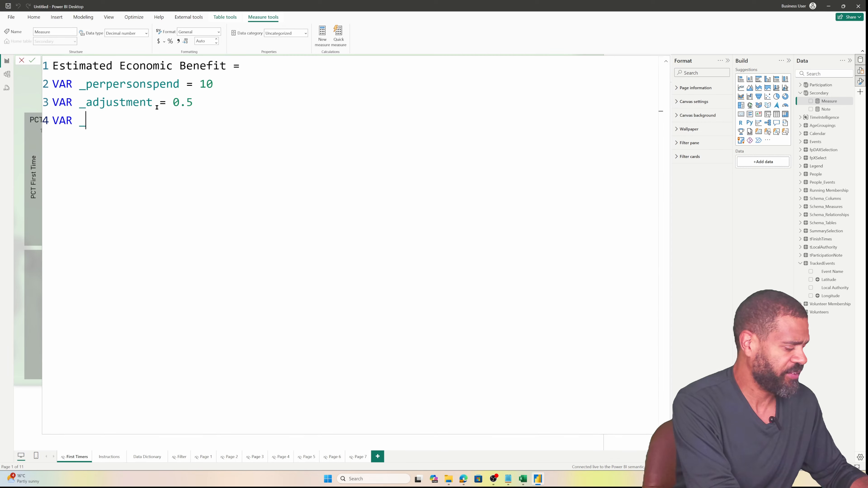
text(PCT =)
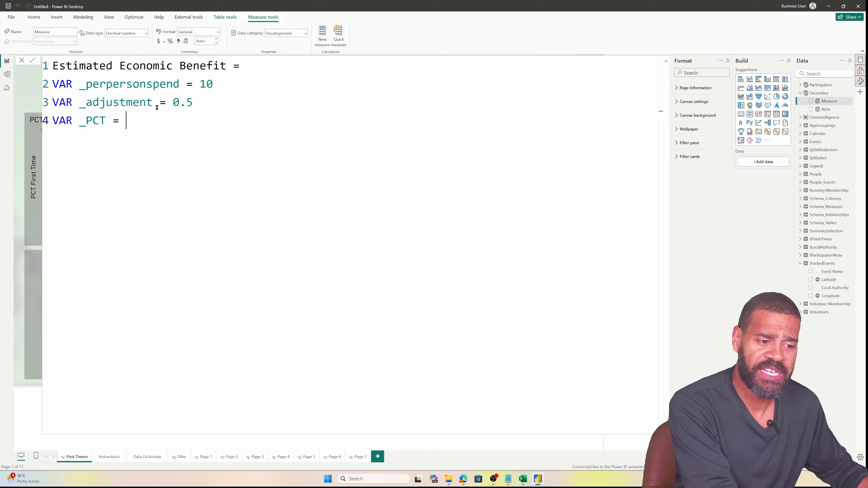
text(DIV)
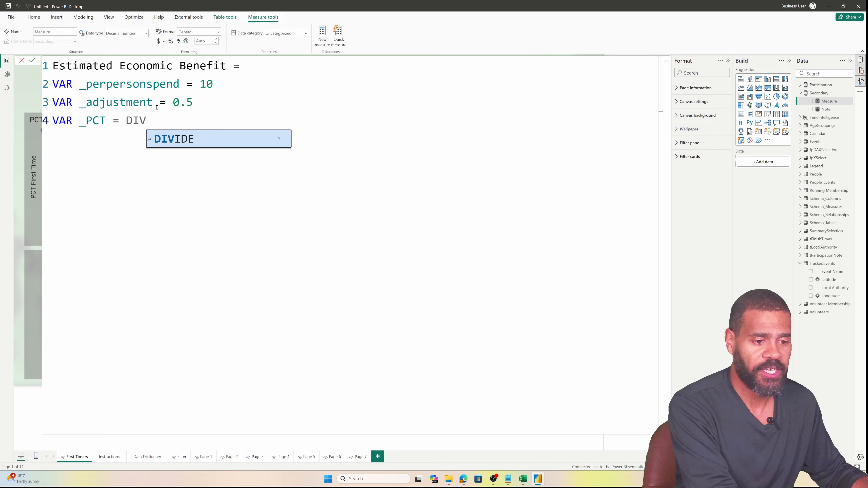
key(Tab)
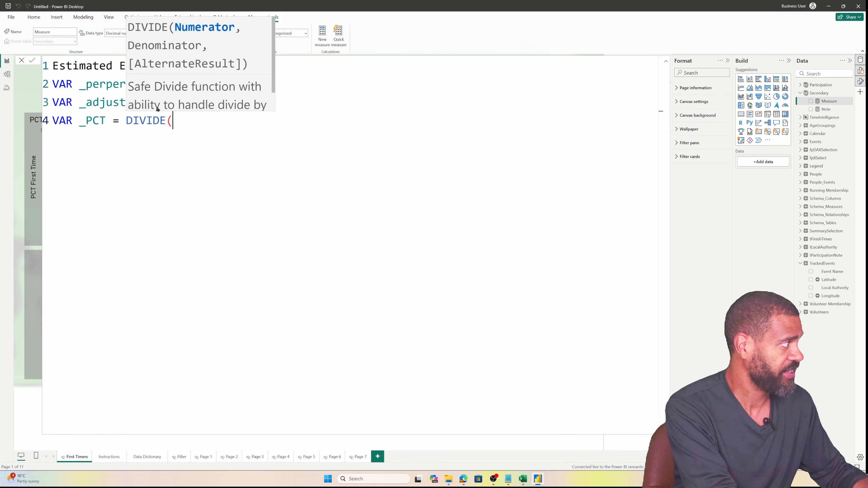
text([Fi)
key(Down)
key(Tab)
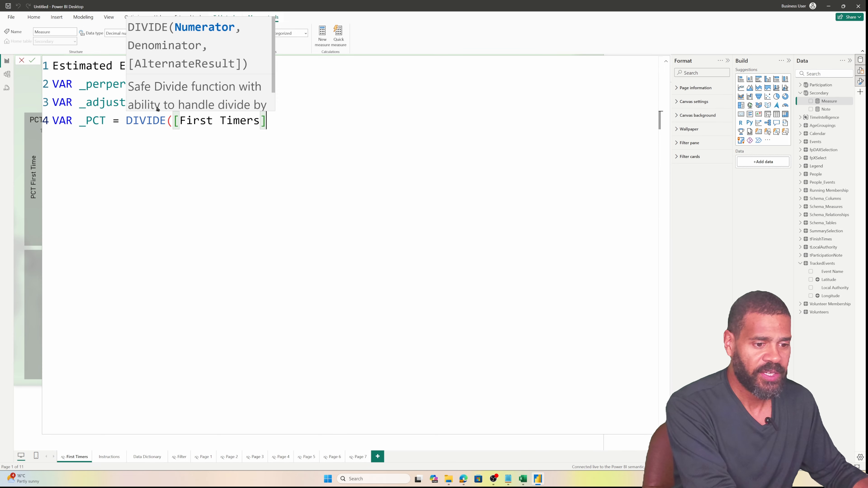
text(, [Reg)
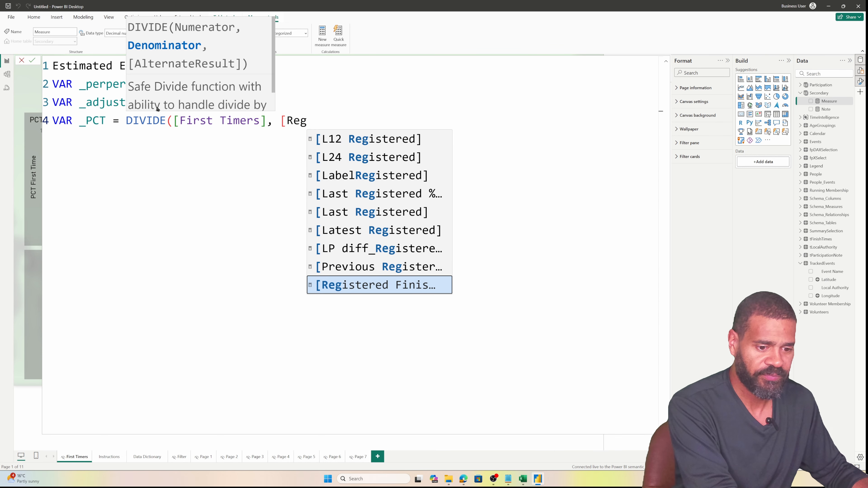
key(Tab)
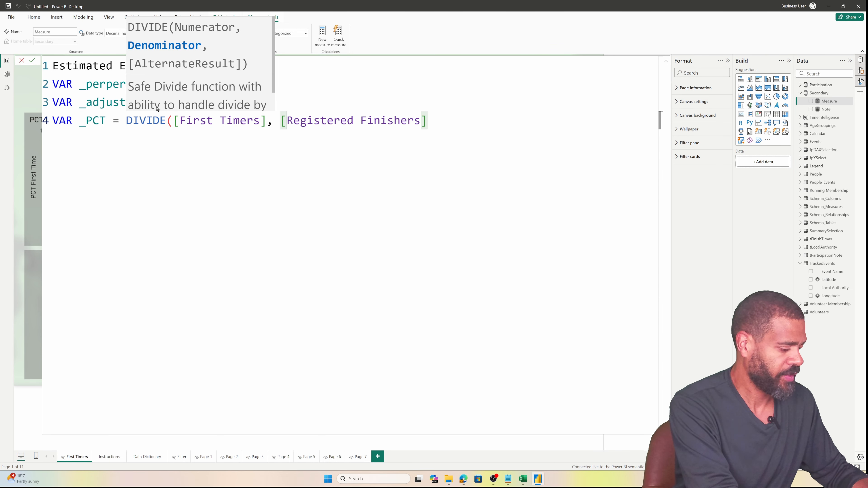
text(,0))
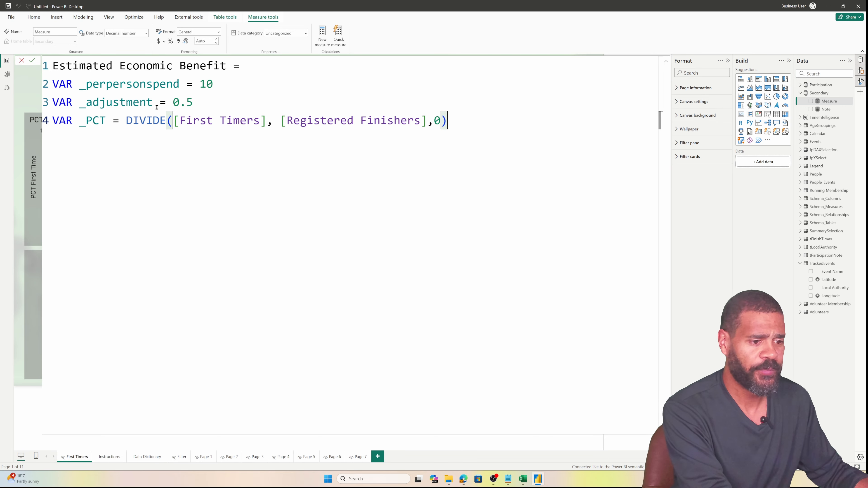
key(shift+Return)
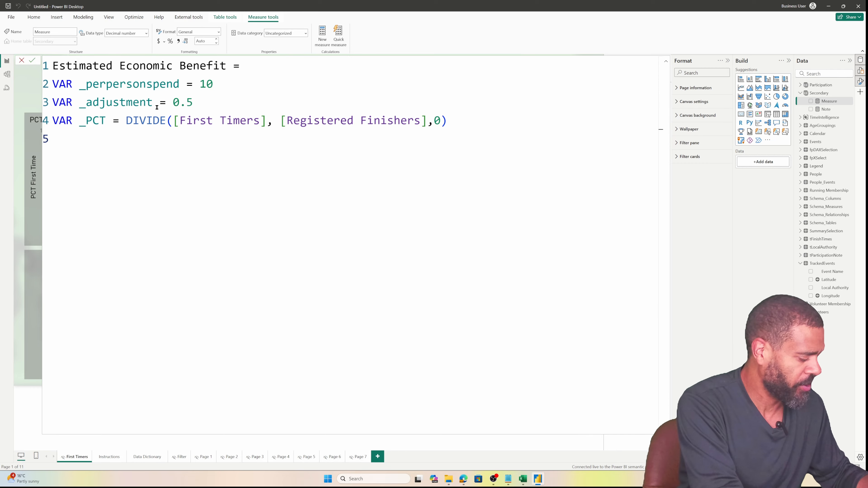
text(VAR )
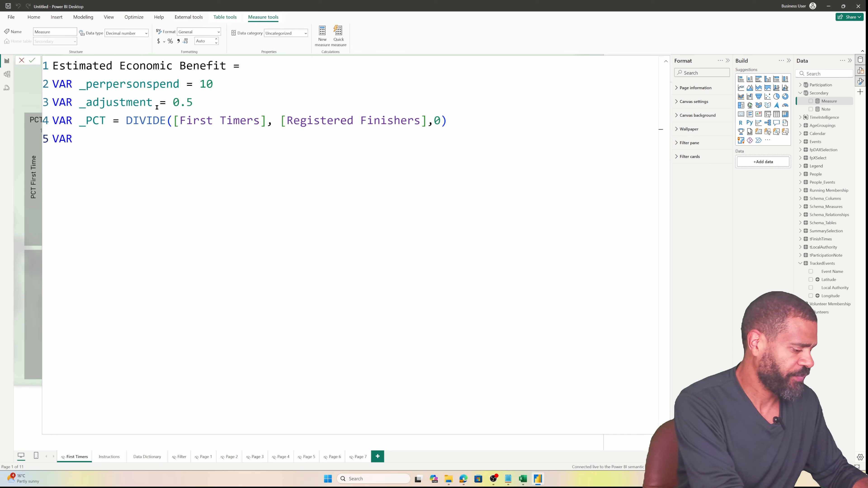
text(_)
key(BackSpace)
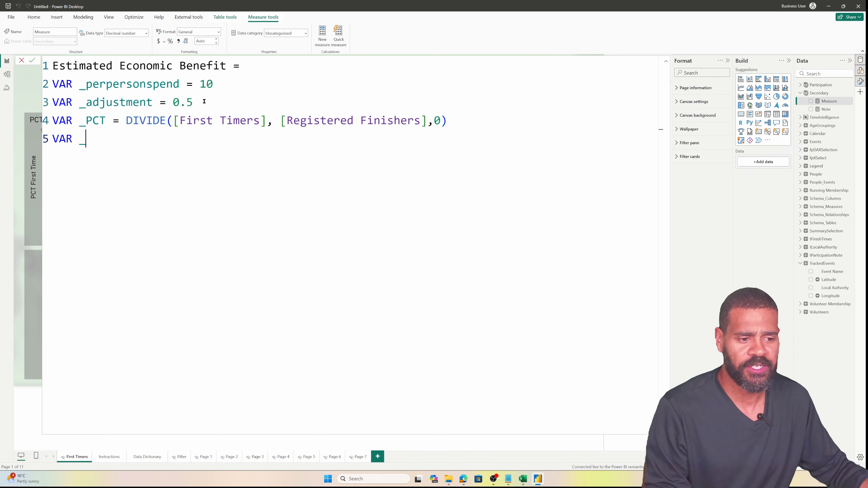
Add a comment above _perpersonspend: 'VARIABLE - How much in £ does the average person spend attending parkrun'
click(53, 86)
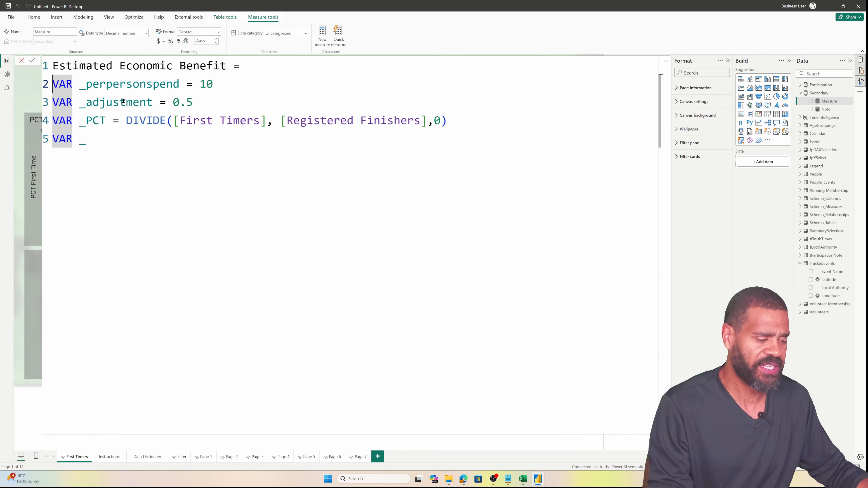
key(Return)
key(Up)
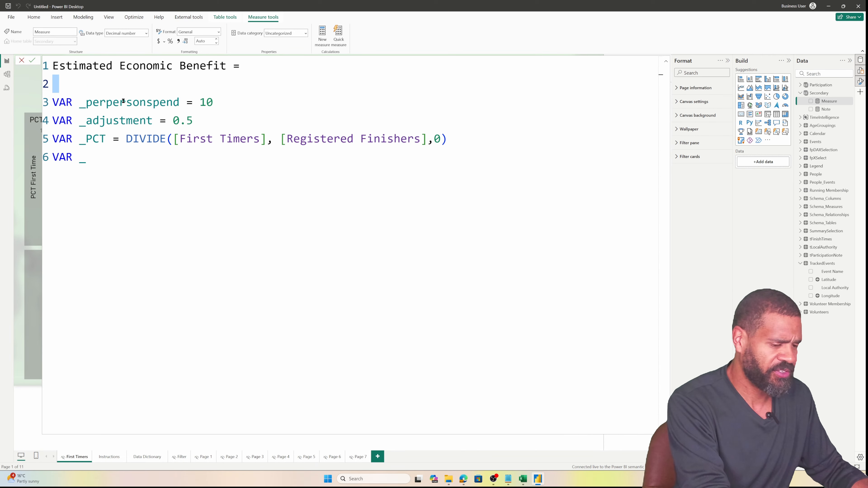
key(Delete)
text(//)
key(Return)
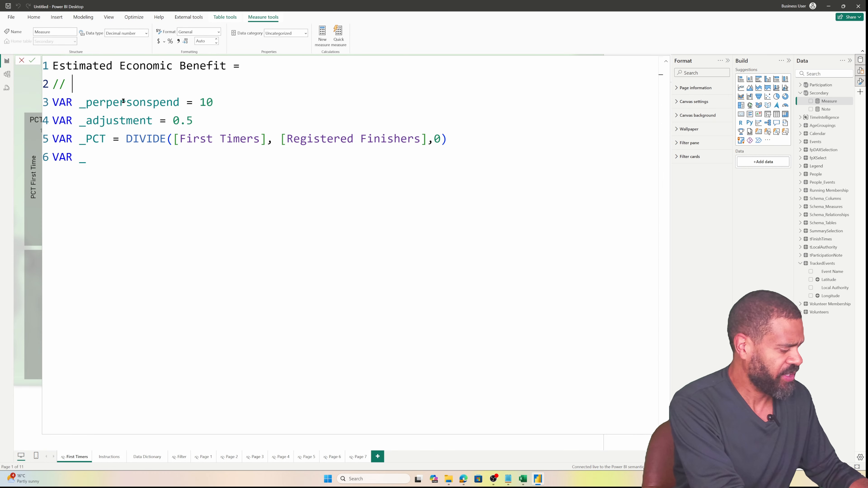
text(VARIABLE )
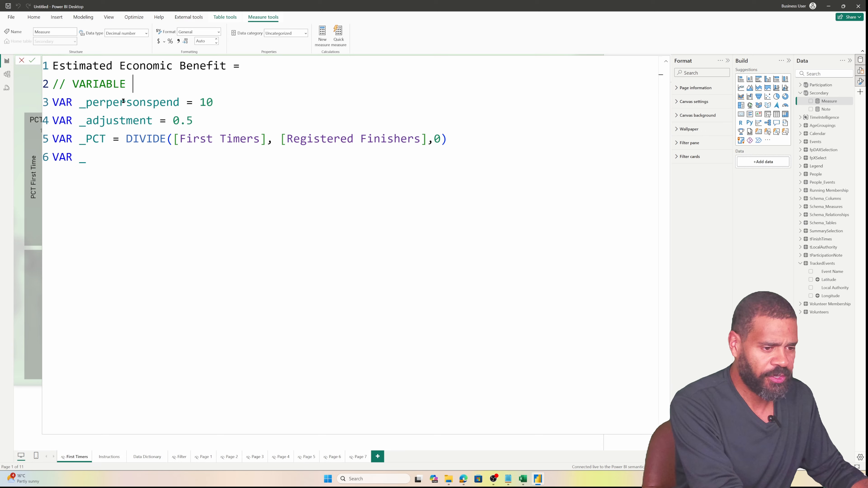
text(- How much )
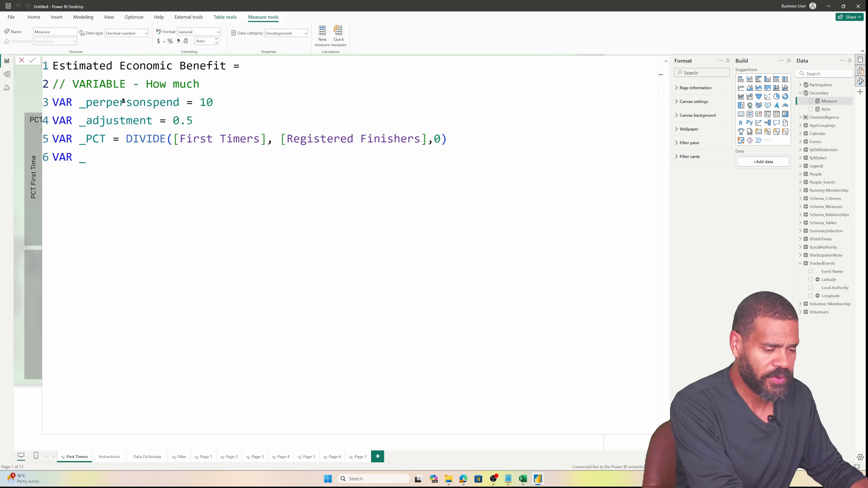
text(in )
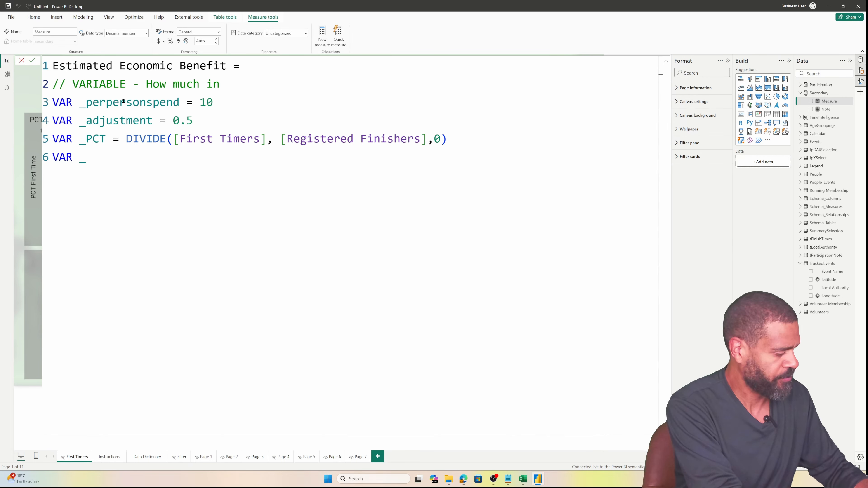
text(£ does tyh)
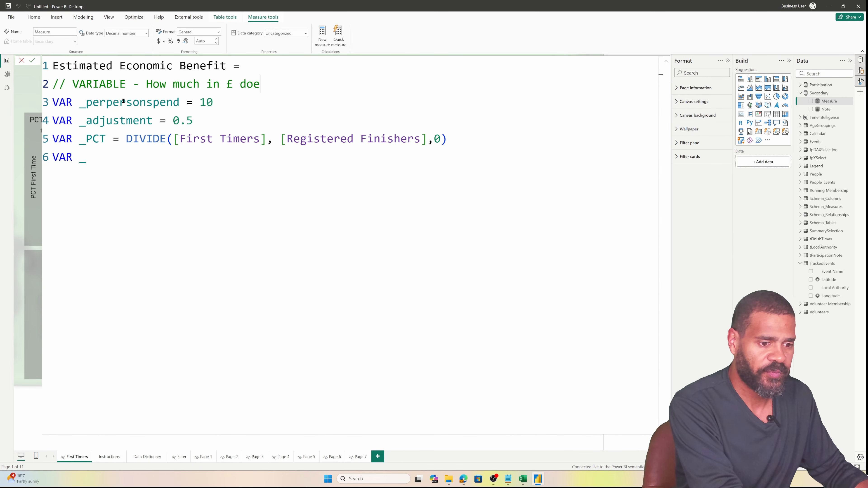
key(BackSpace)
key(BackSpace)
text(he aver)
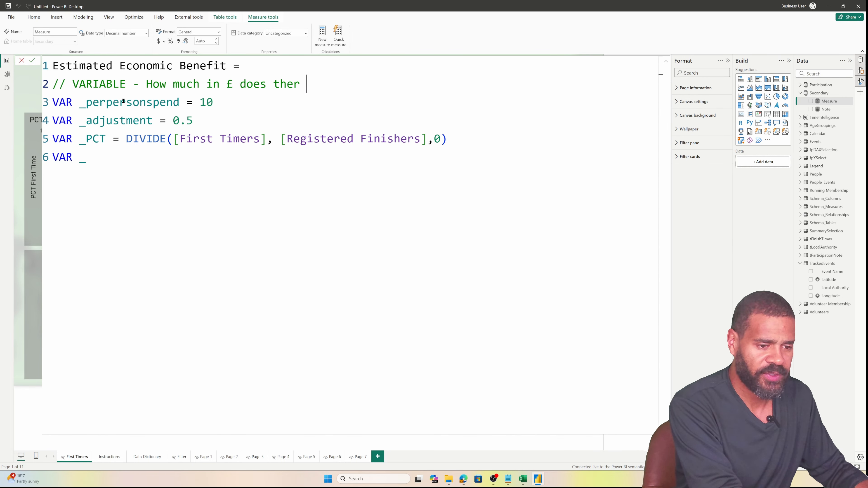
key(BackSpace)
text(average person spend )
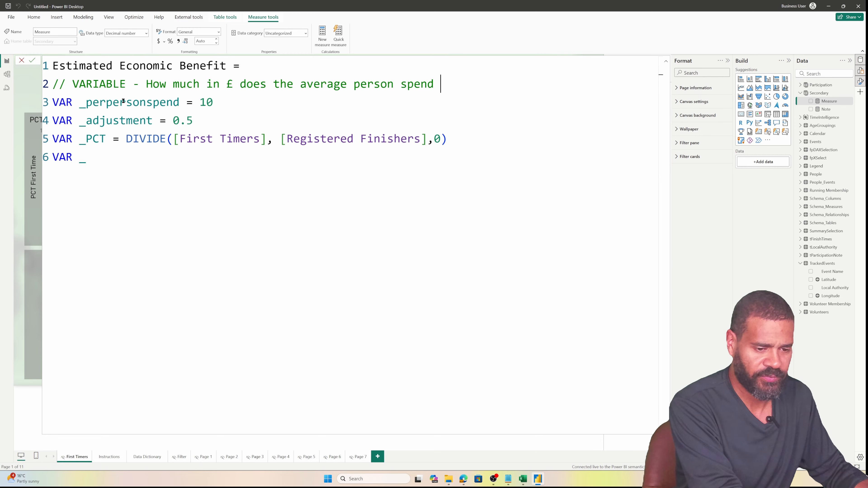
text(attending )
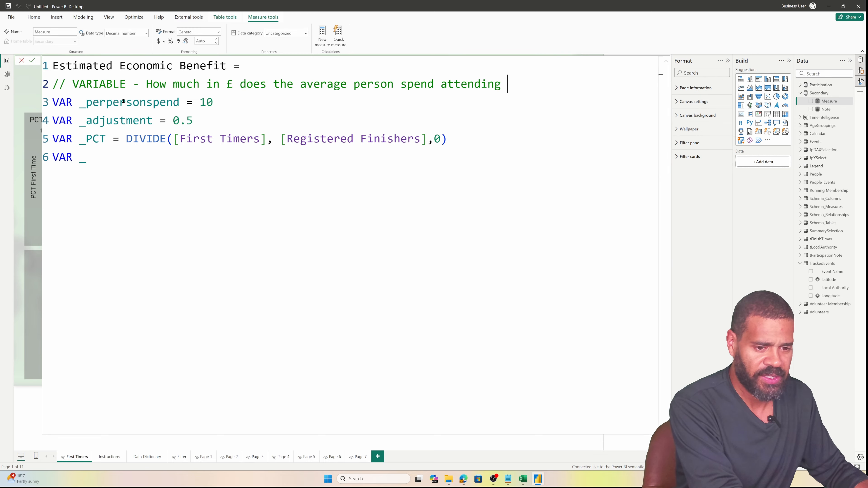
text(parkriun)
key(BackSpace)
key(BackSpace)
key(BackSpace)
text(un)
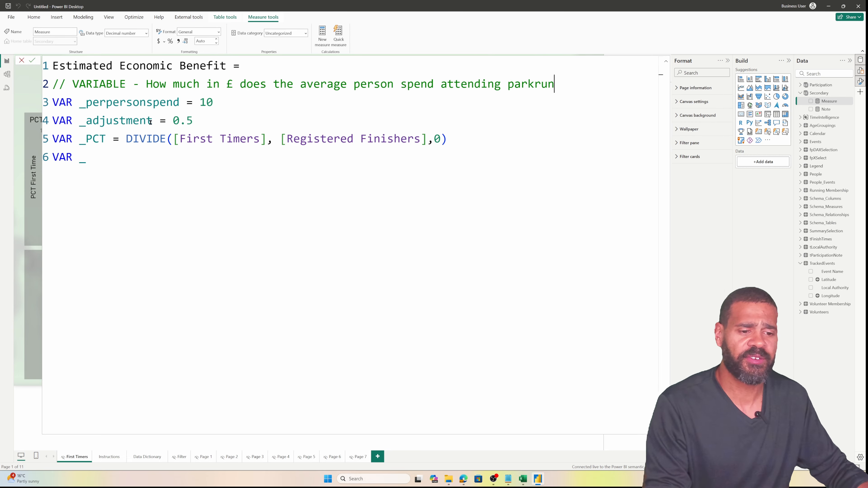
Change 'person' to 'Tourist' in the spend comment
double_click(359, 84)
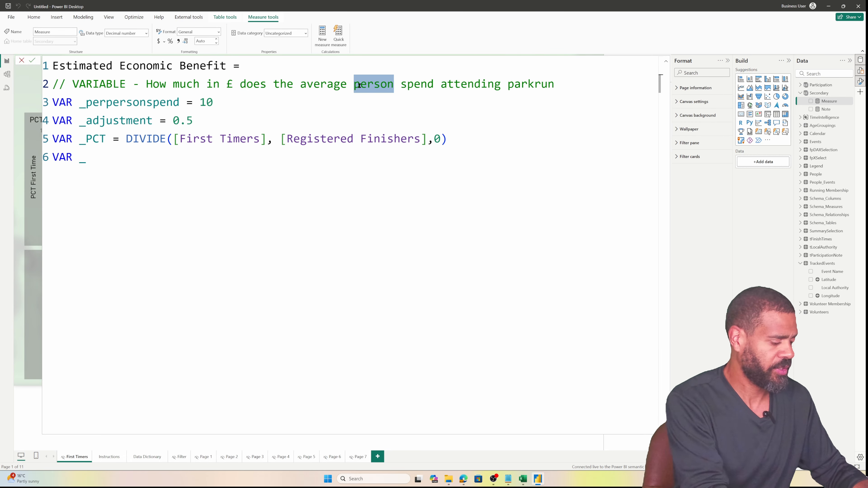
text(Touts)
key(BackSpace)
key(BackSpace)
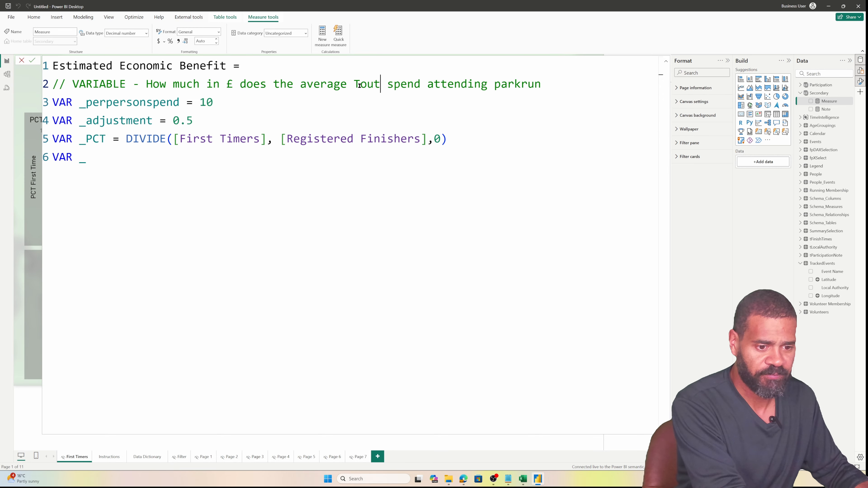
text(rist)
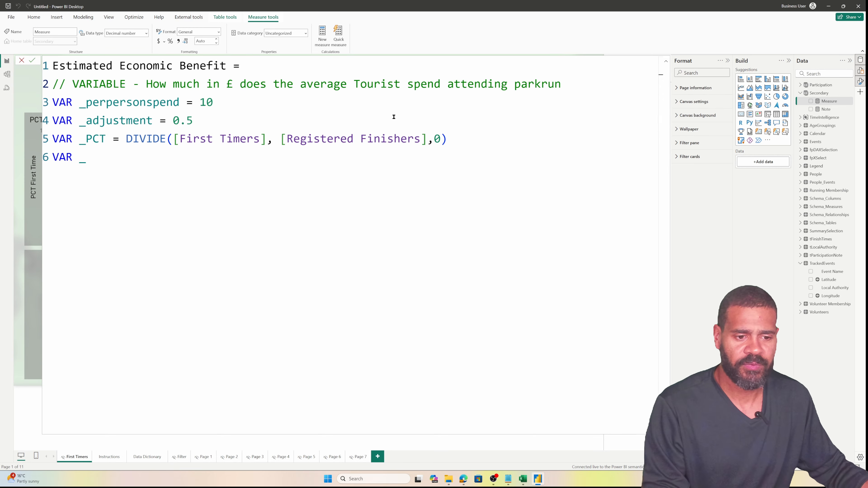
Add the comment '// VARIABLE - What percentage of our First Timers should we assume are Tourists' above the adjustment variable
click(324, 118)
click(318, 106)
key(Return)
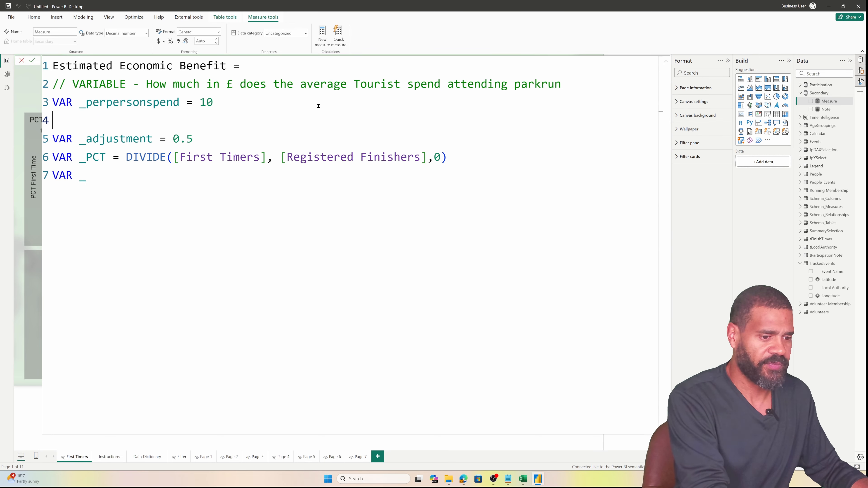
text(// )
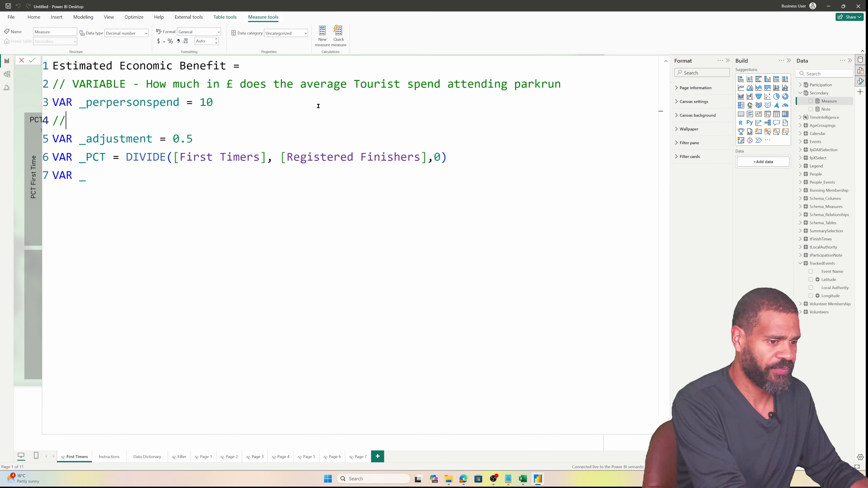
text(VARIAB)
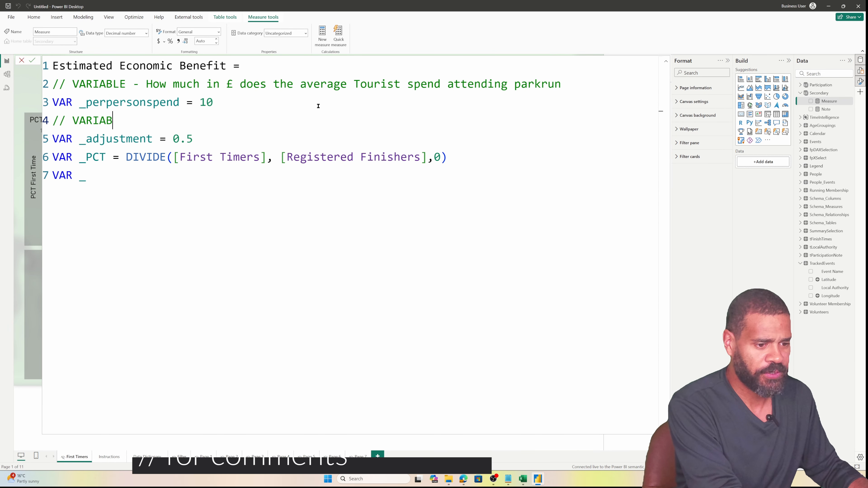
text(LE - Wha)
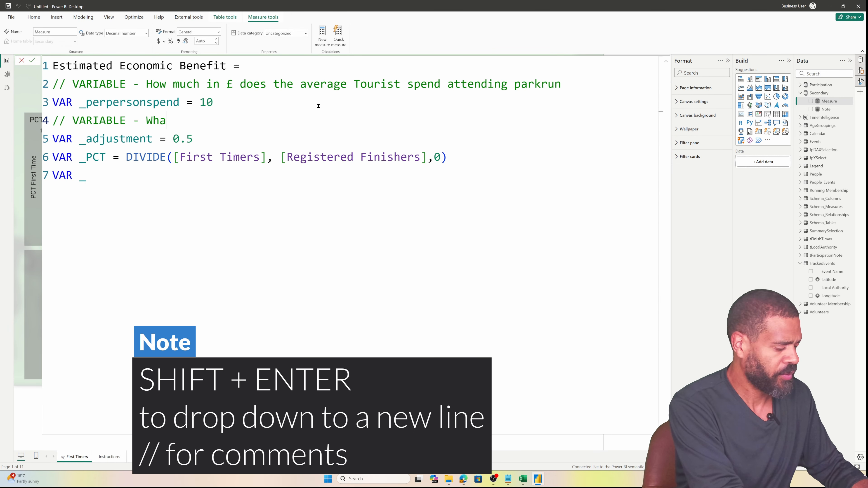
text(t percentage of our )
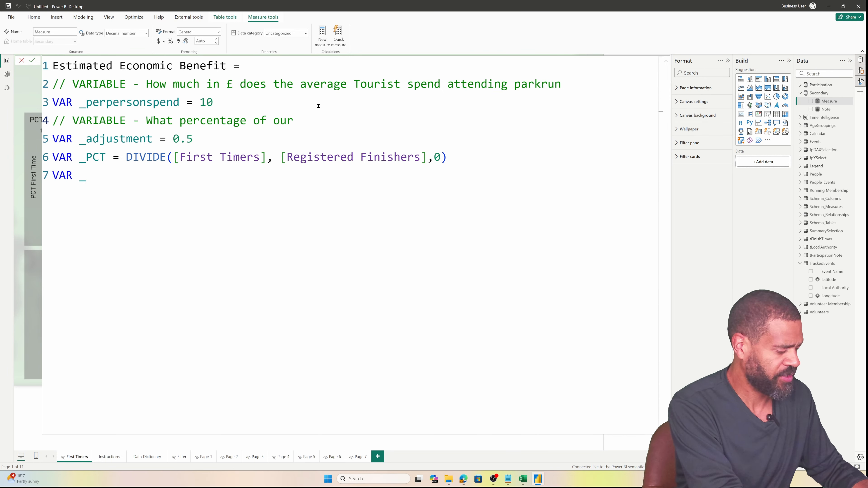
text(First Tiemrs)
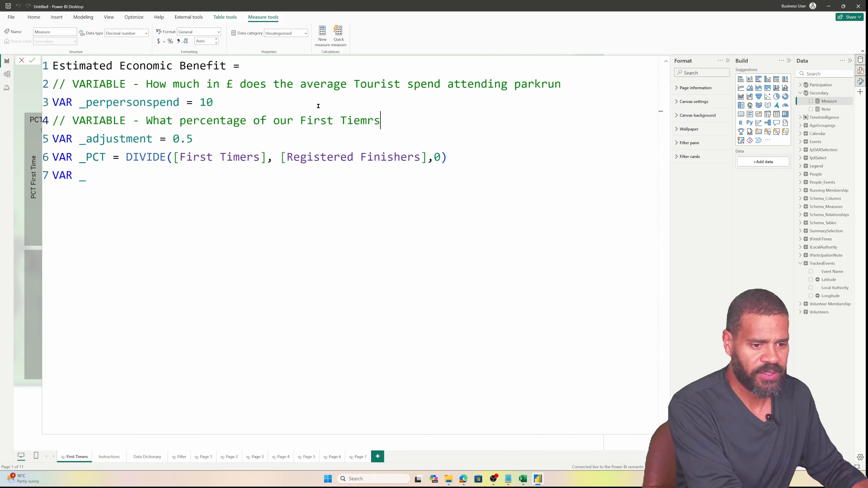
key(BackSpace)
key(BackSpace)
key(BackSpace)
key(BackSpace)
text(mers should )
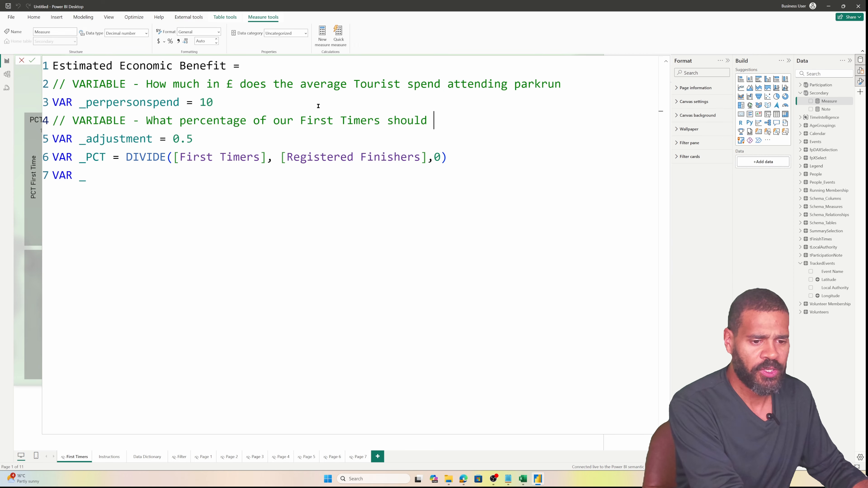
text(we assume are)
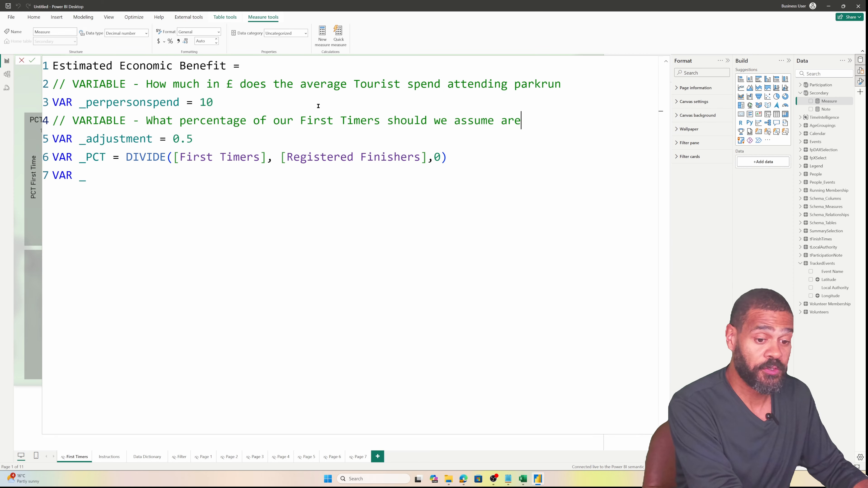
text( parkrunn)
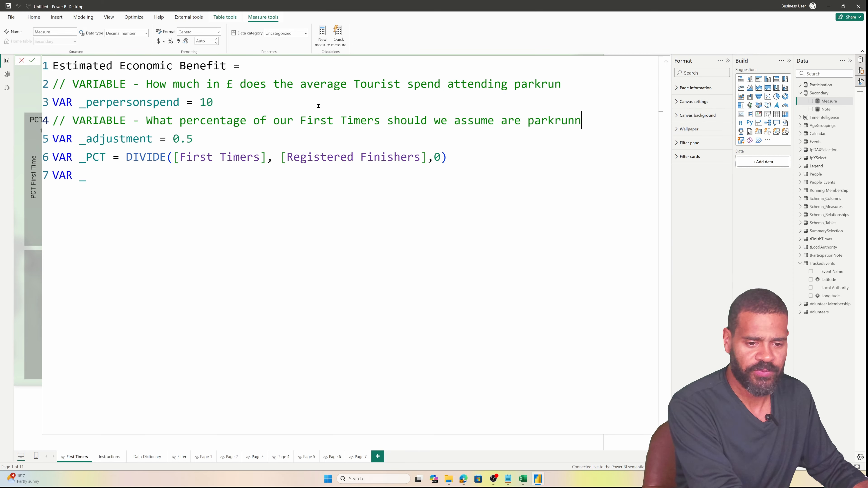
key(BackSpace)
key(BackSpace)
key(BackSpace)
text(run)
key(BackSpace)
key(BackSpace)
key(BackSpace)
key(BackSpace)
key(BackSpace)
key(BackSpace)
key(BackSpace)
key(BackSpace)
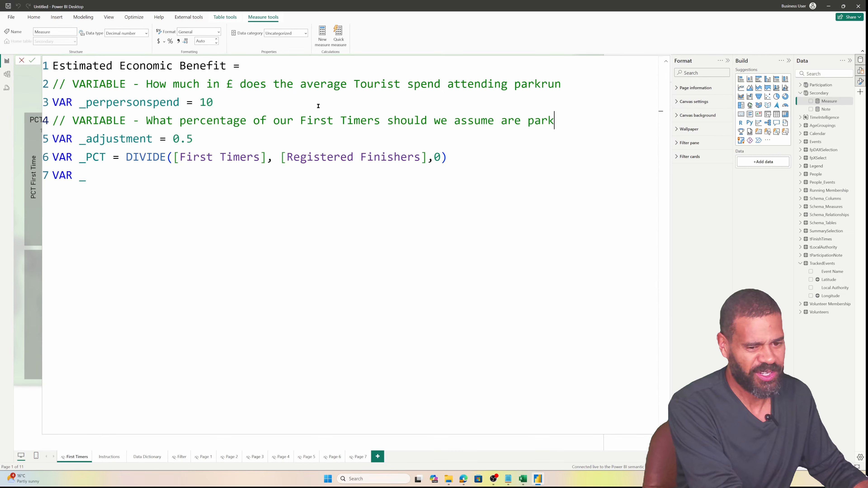
text(Tour)
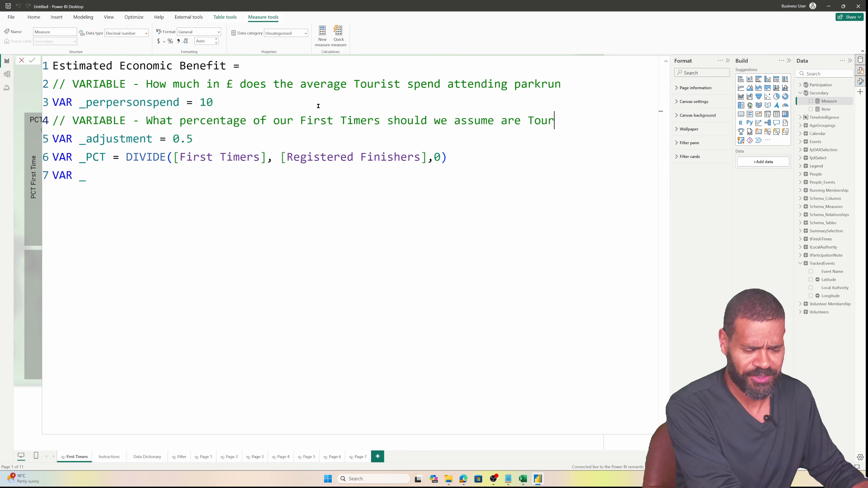
text(ists)
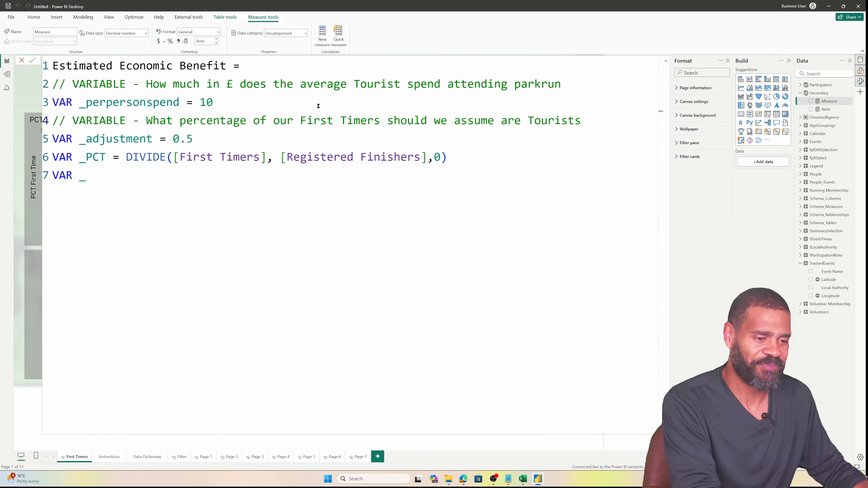
Insert a blank line after the adjustment variable
key(Down)
key(shift+Left)
key(shift+Left)
key(shift+Left)
key(End)
key(Return)
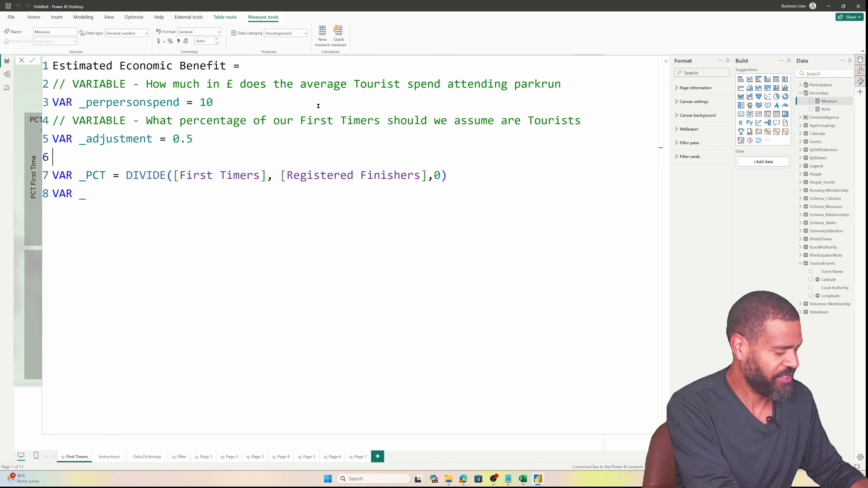
Add the comment '// Calculation - What is the First Timer Percentage' above _PCT
text(// )
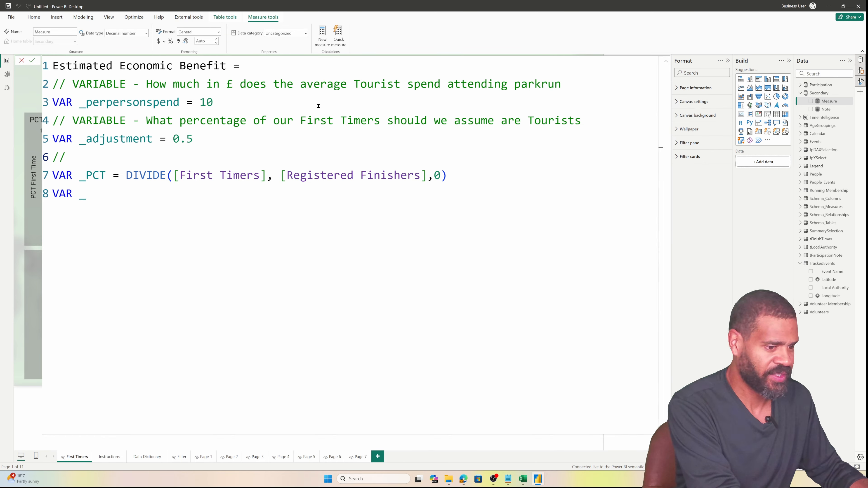
text(Cal)
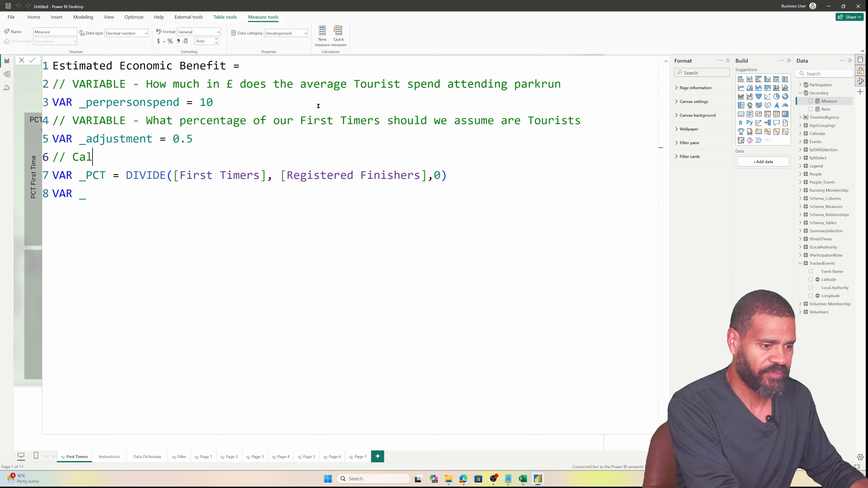
text(culation - What is the )
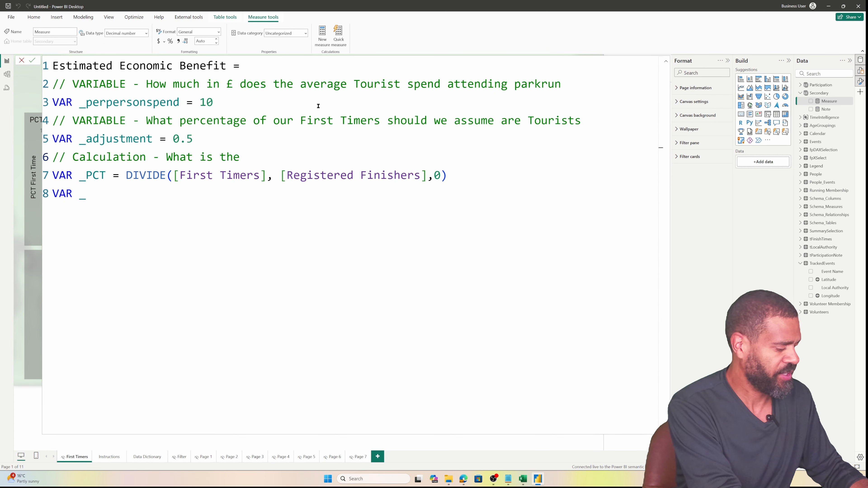
text(First Timmer)
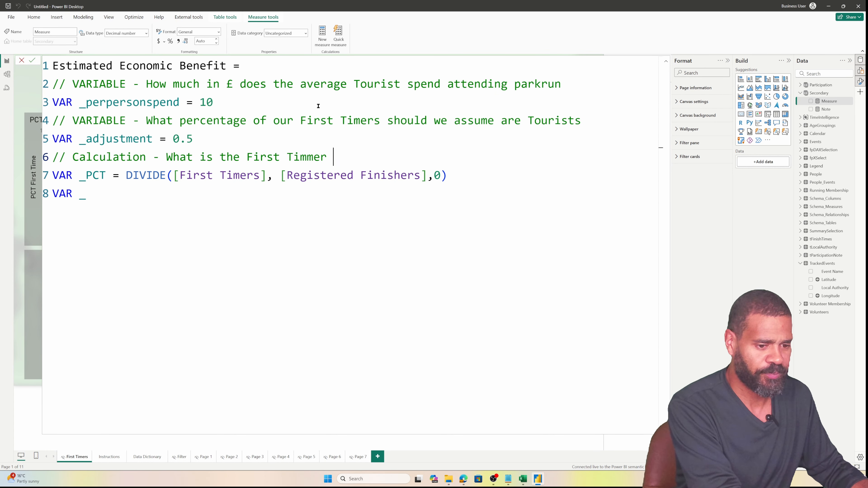
key(BackSpace)
key(BackSpace)
key(BackSpace)
key(BackSpace)
text(er Perce)
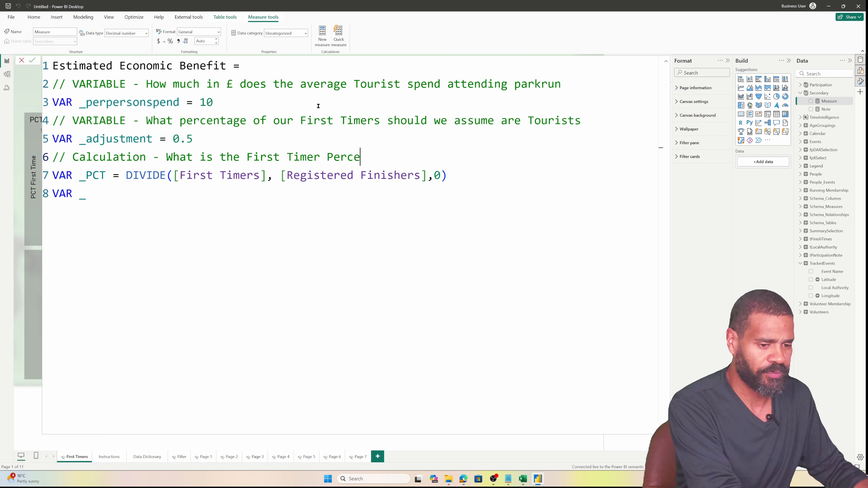
text(ntage)
Add '// Determine Amount (Estimate)' on a new line 8 after the _PCT variable
key(Down)
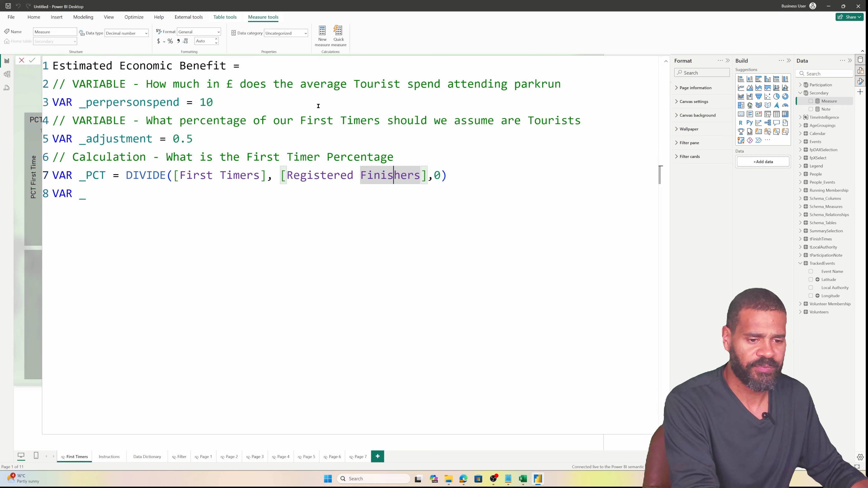
key(End)
key(Return)
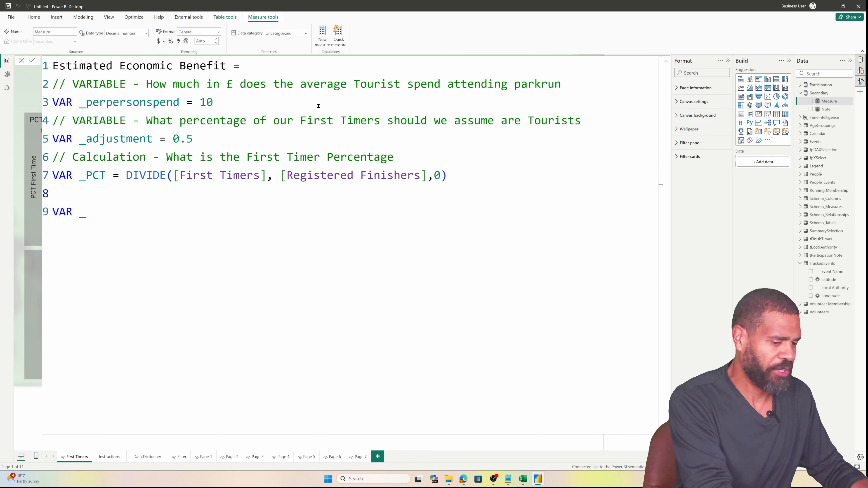
text(??)
key(BackSpace)
key(BackSpace)
text(..)
key(BackSpace)
key(BackSpace)
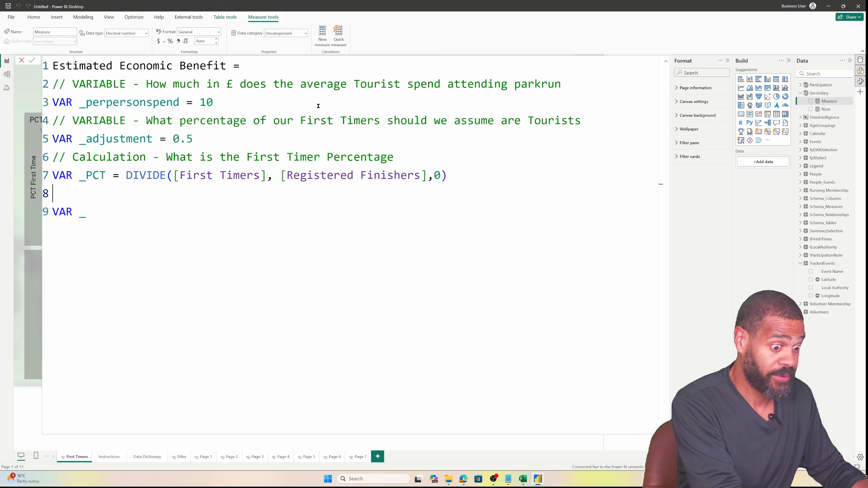
key(BackSpace)
text(// )
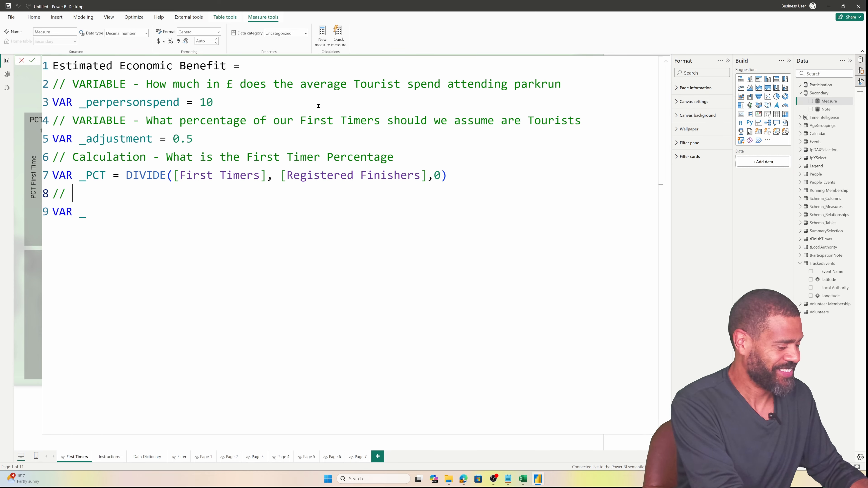
text(Determine )
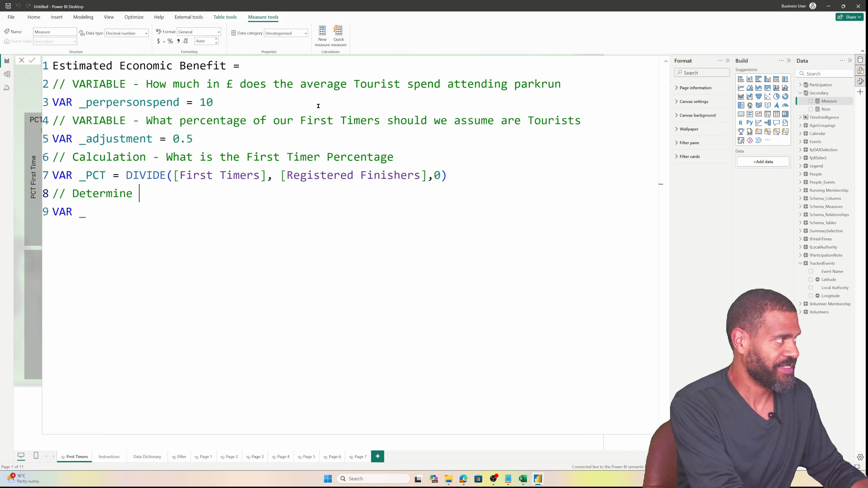
text(Amount )
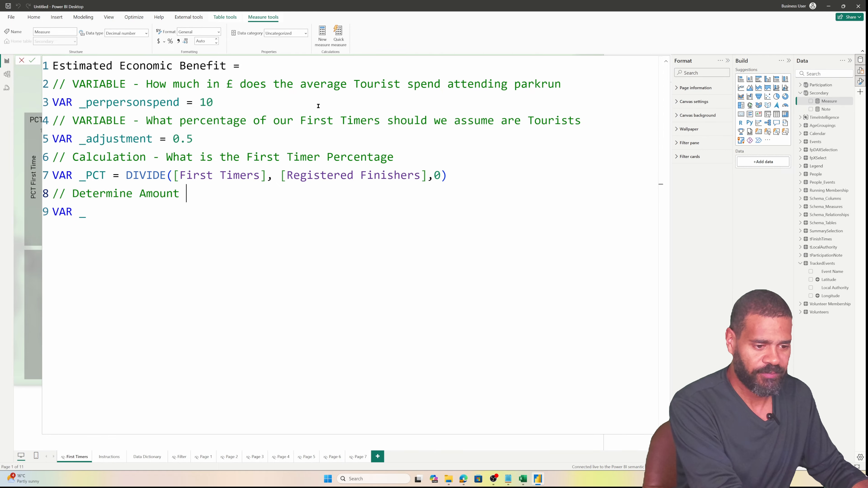
text( (Estimate)
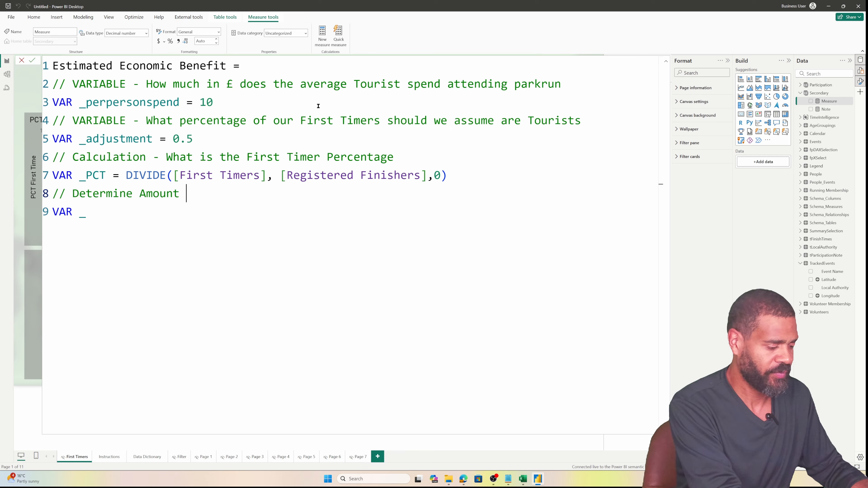
text())
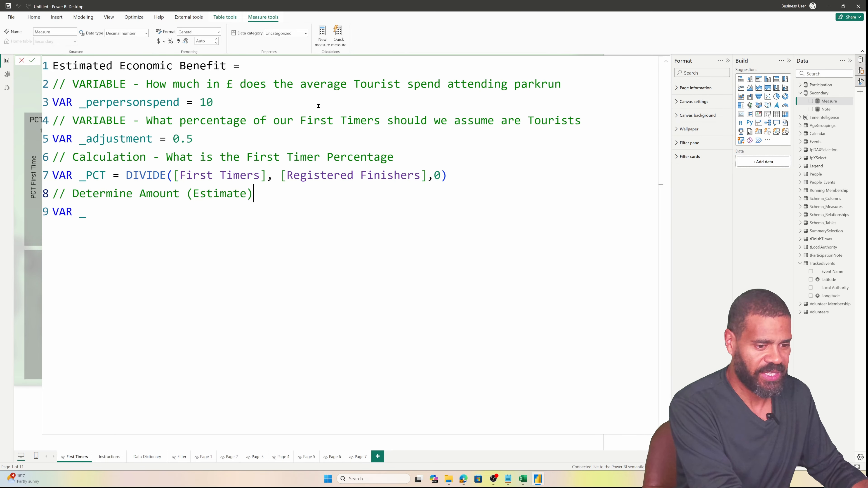
key(Down)
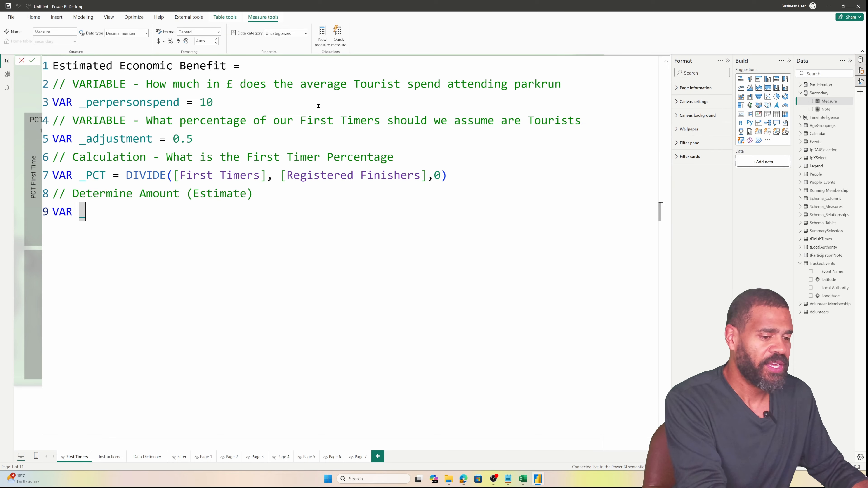
Start VAR _Eval = [Registered Finishers] *, removing the first-try _perpersonspend reference
text(Eval )
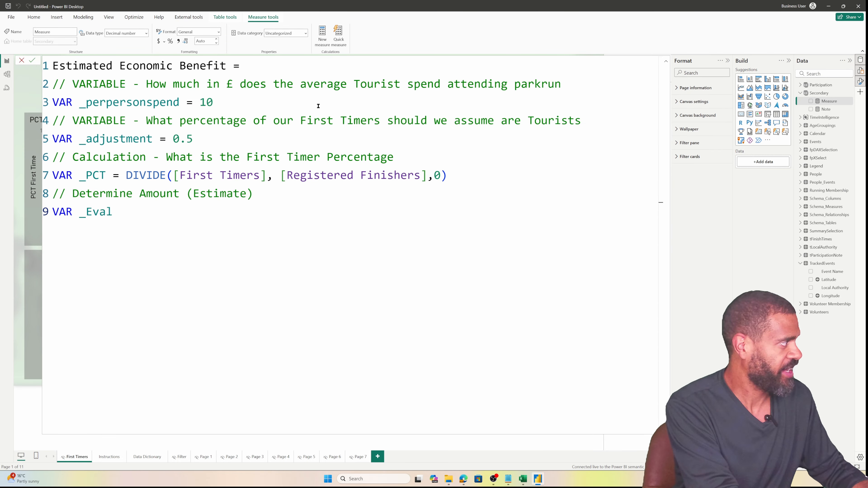
text(= [regi)
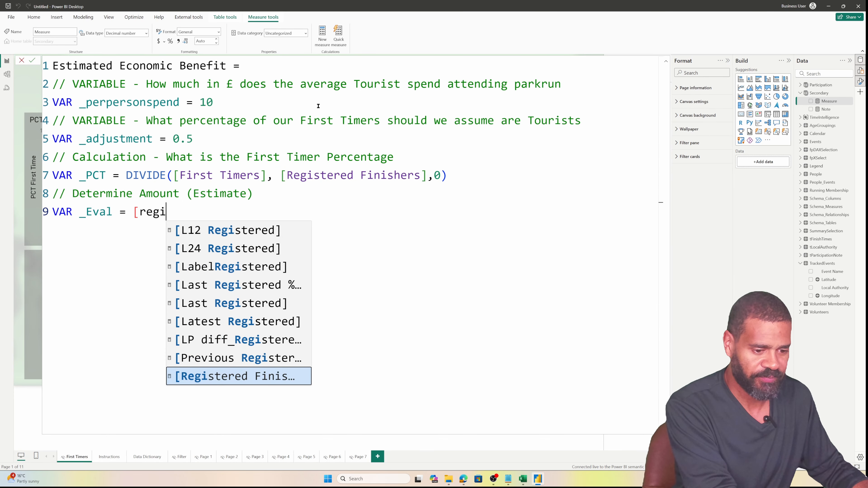
key(Tab)
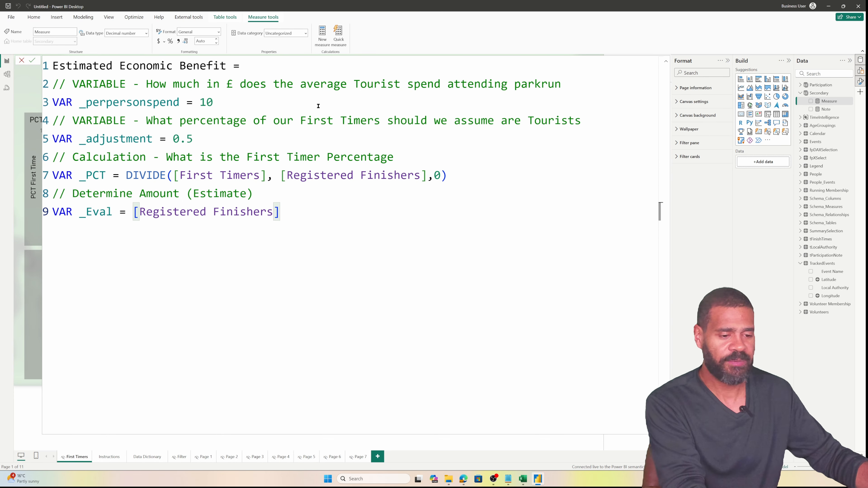
text(* )
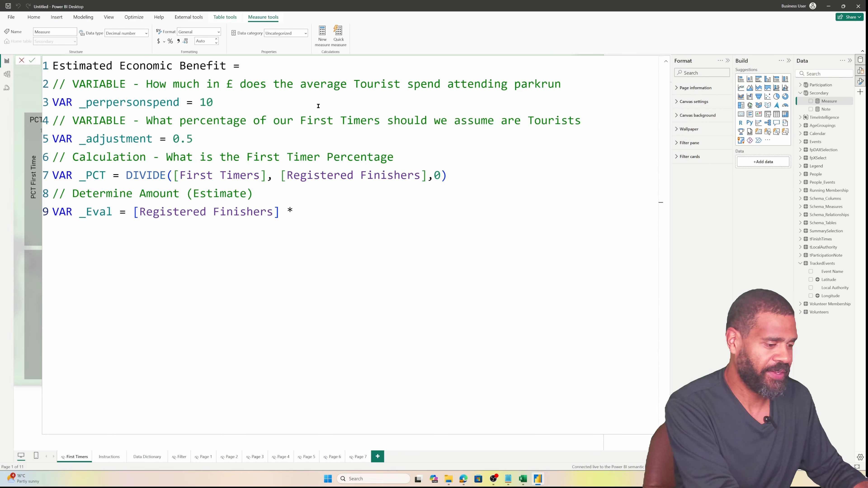
text(_)
key(Down)
key(Down)
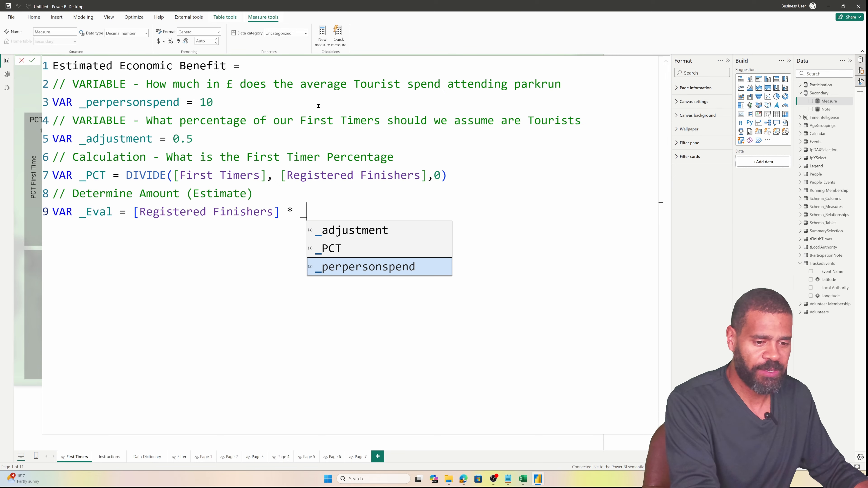
key(Tab)
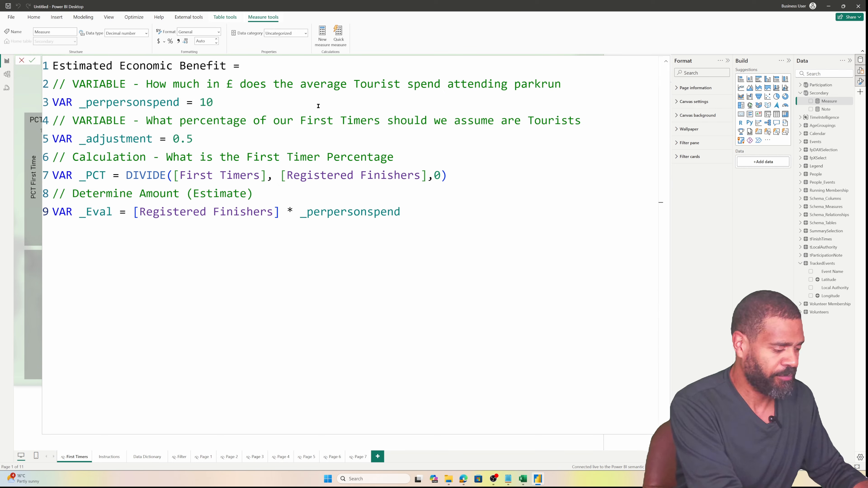
text(*)
key(BackSpace)
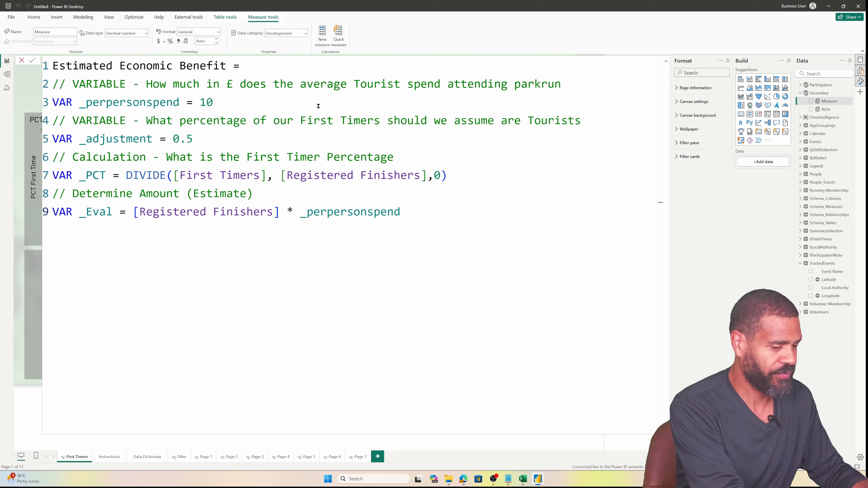
text(*)
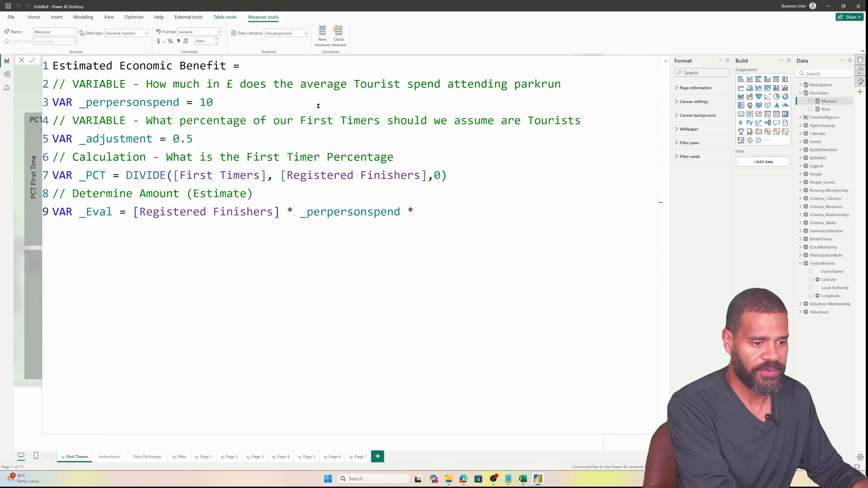
key(BackSpace)
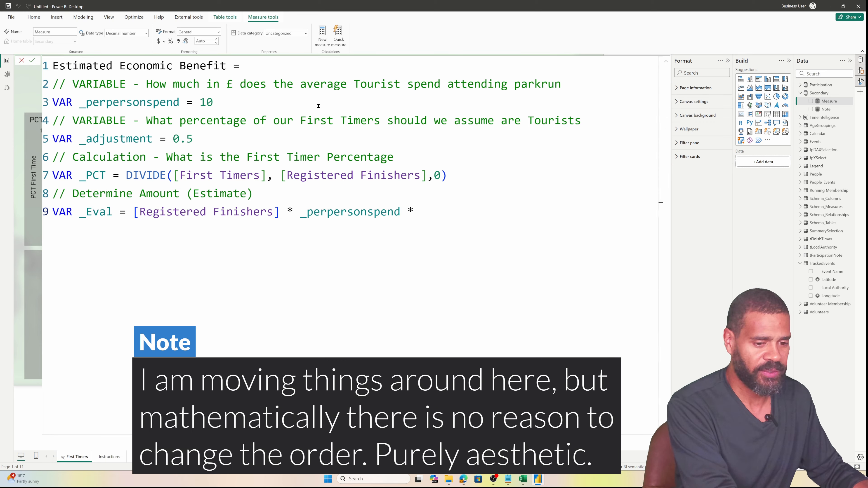
key(BackSpace)
key(BackSpace)
key(BackSpace)
key(BackSpace)
key(BackSpace)
key(BackSpace)
key(BackSpace)
key(BackSpace)
key(BackSpace)
key(BackSpace)
key(BackSpace)
key(BackSpace)
key(BackSpace)
key(BackSpace)
key(BackSpace)
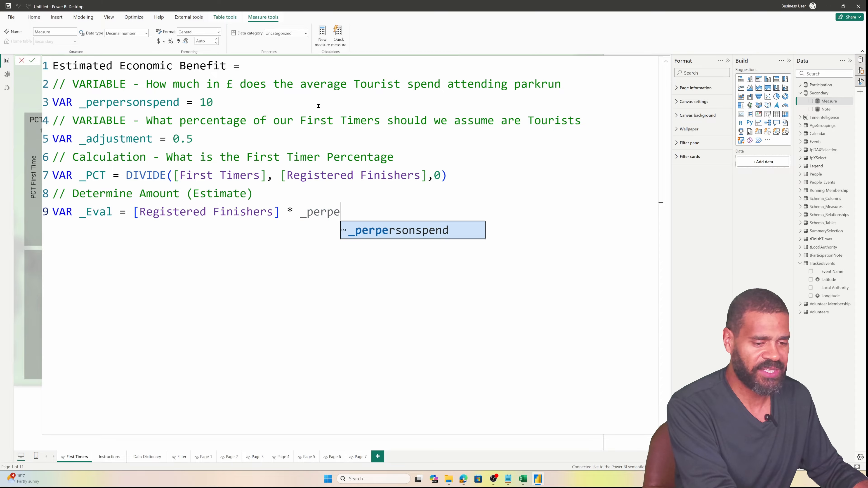
key(BackSpace)
key(BackSpace)
Continue _Eval with (_PCT * _adjustment) * _perpersonspend
text(()
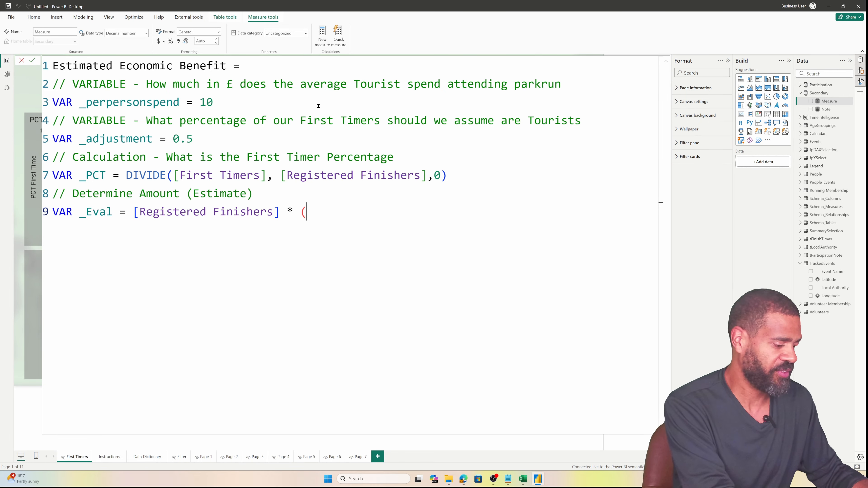
text(_)
key(Up)
key(Up)
key(Up)
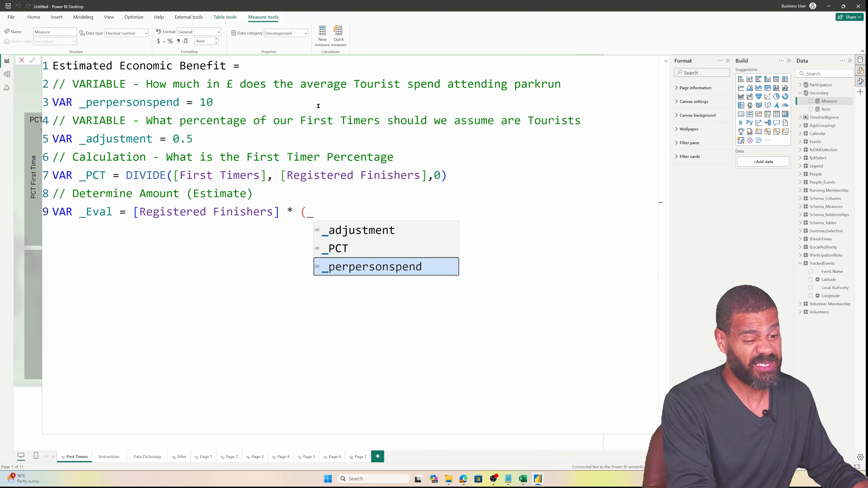
key(Down)
key(Up)
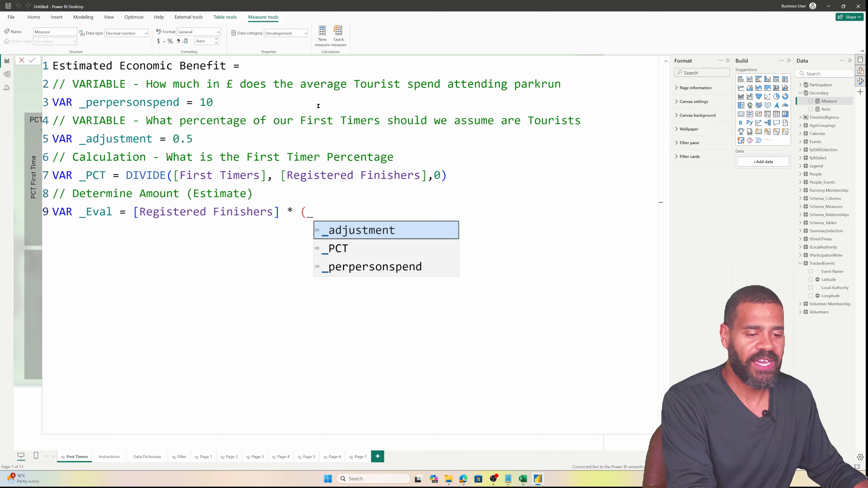
key(Down)
key(Tab)
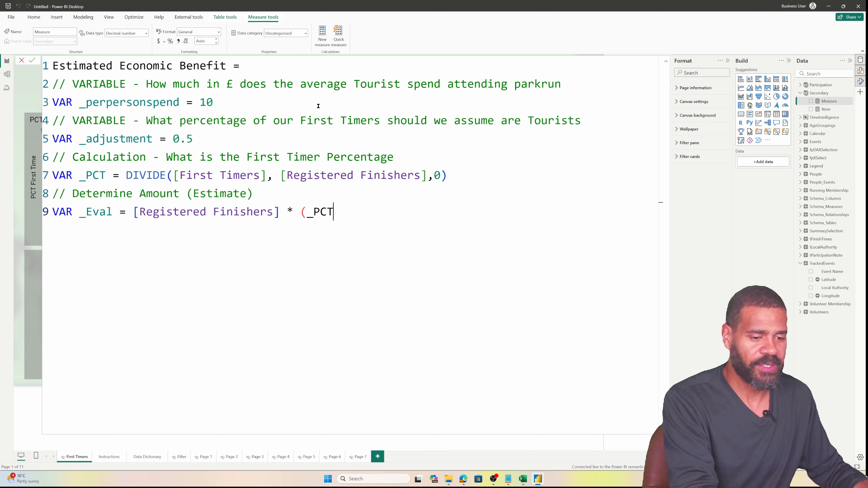
text(* )
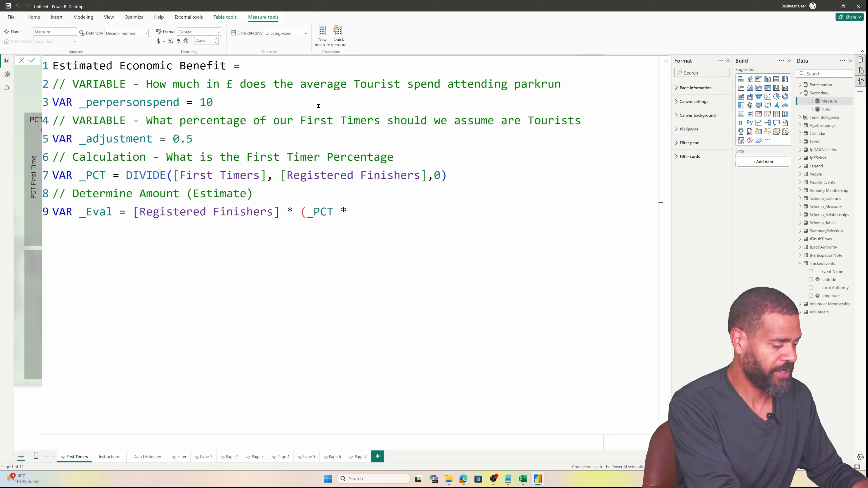
text(_)
key(Tab)
text())
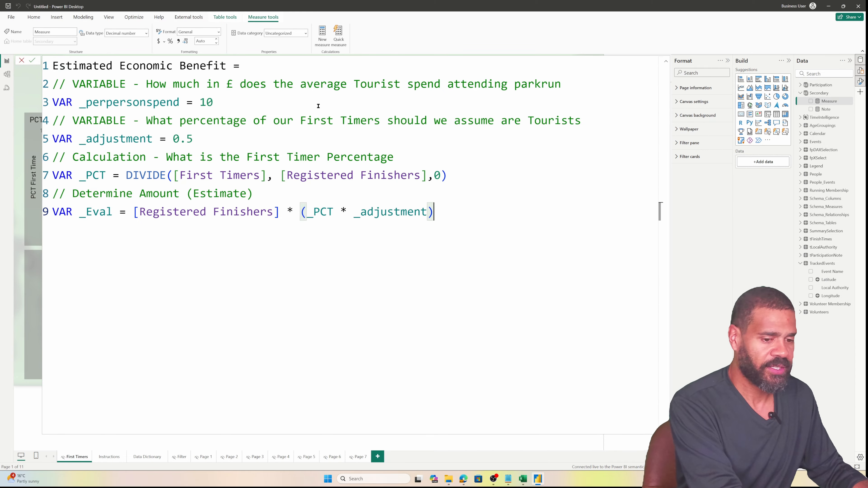
text( * )
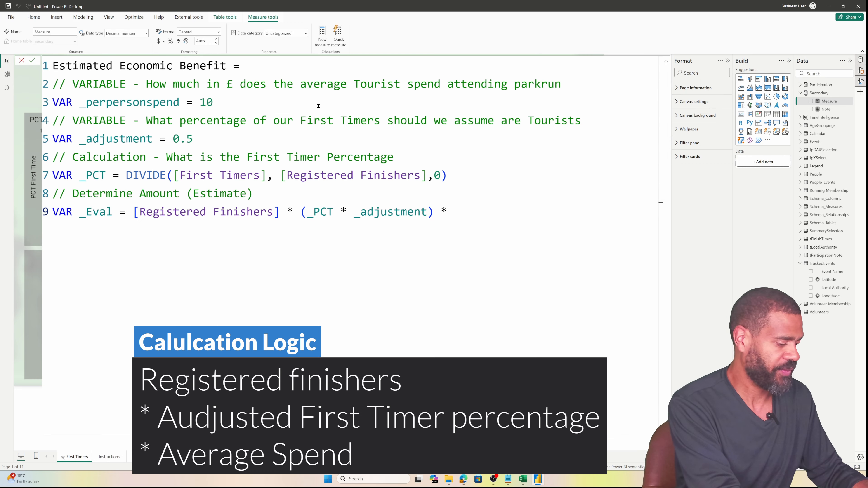
text(_)
key(Down)
key(Down)
key(Tab)
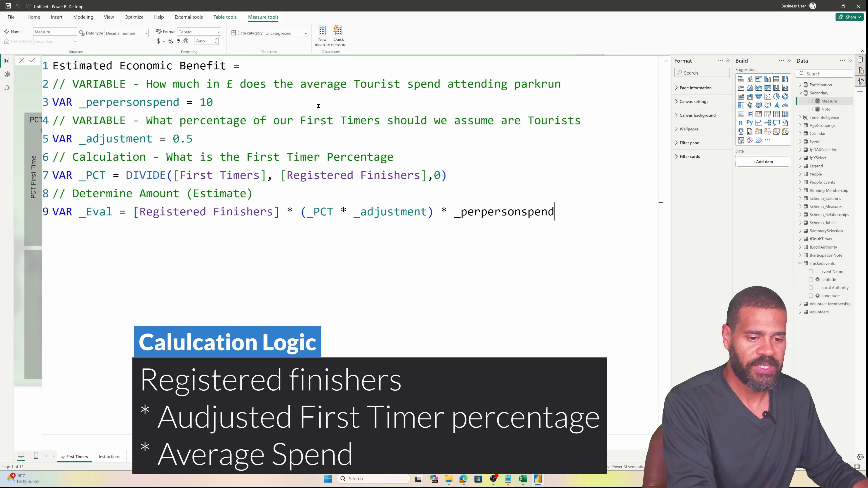
Bracket the finishers product so _Eval reads ([Registered Finishers] * (_PCT * _adjustment)) * _perpersonspend
key(Left)
key(Left)
key(Left)
key(Left)
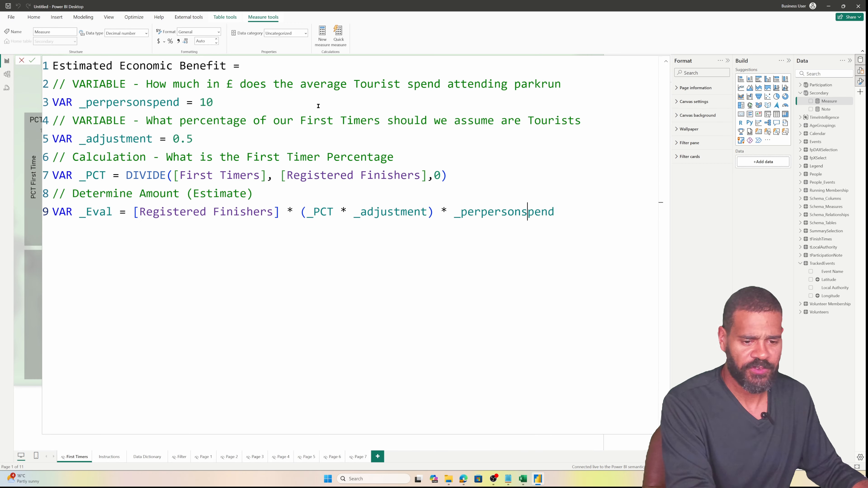
key(Left)
key(Left)
key(Left)
key(Left)
key(Left)
key(Left)
key(Left)
key(Left)
key(Left)
key(Left)
key(Left)
key(Left)
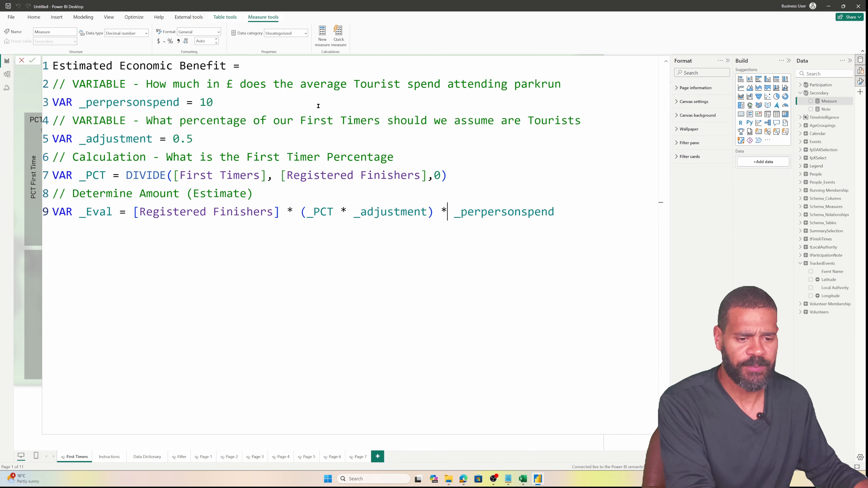
key(Left)
text())
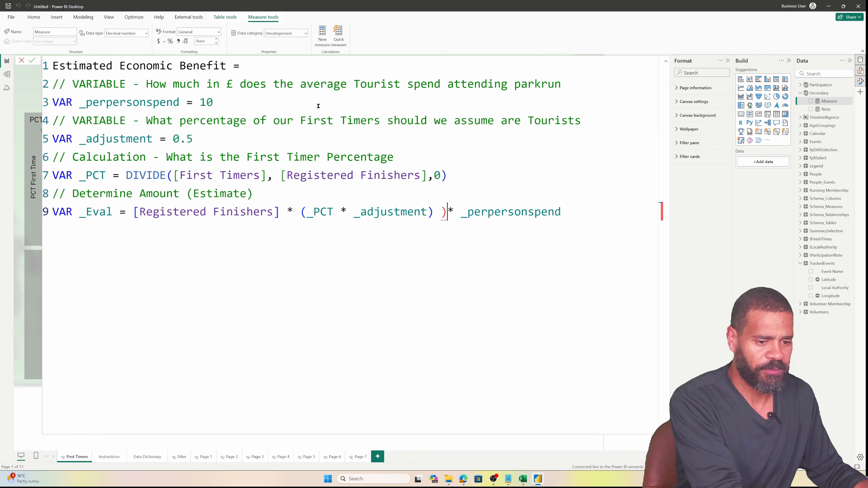
click(135, 212)
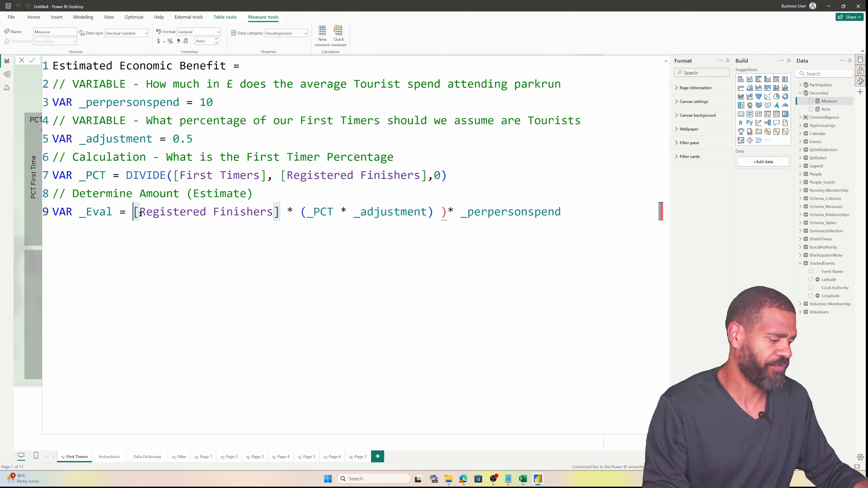
text(()
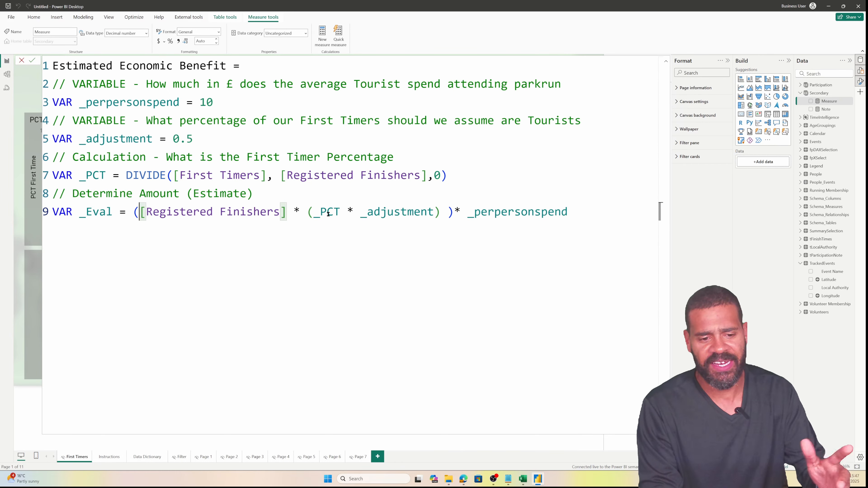
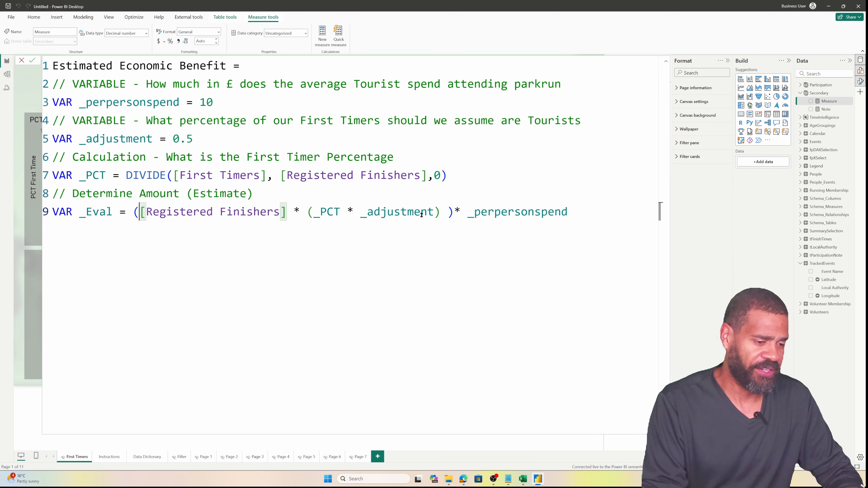
Add the lines RETURN and ROUND ( _Eval, -3) below _Eval, then commit the measure
click(596, 212)
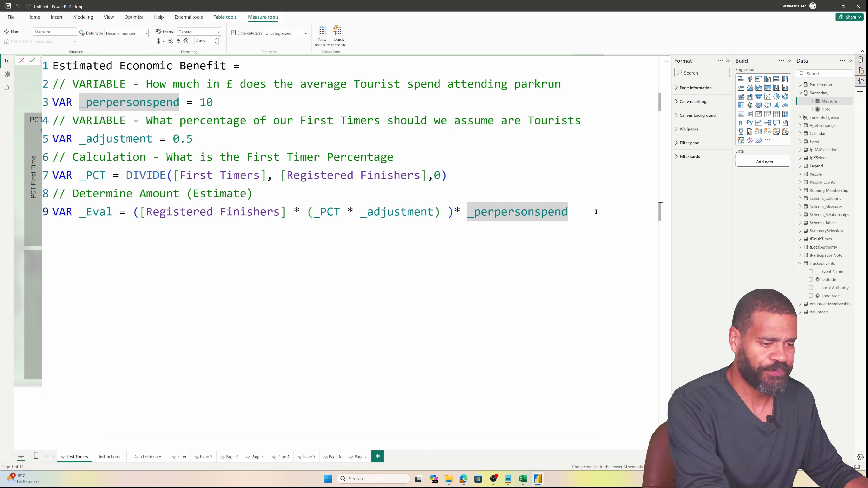
key(Return)
text(RETURN)
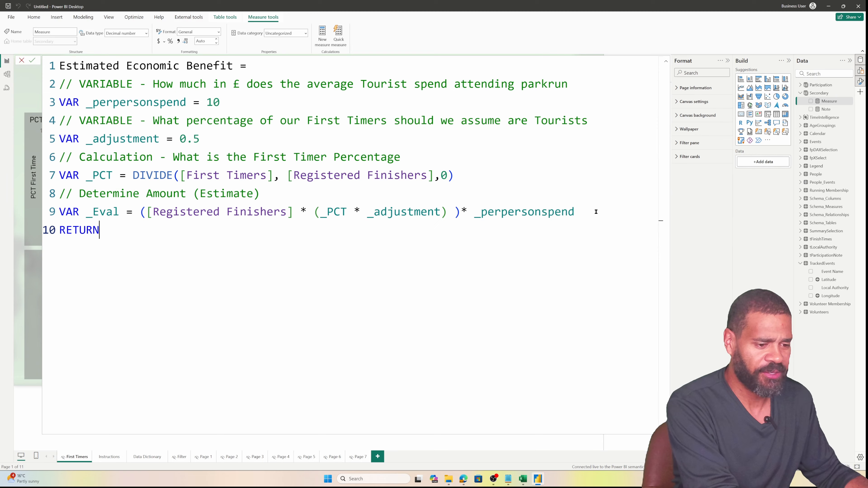
key(Return)
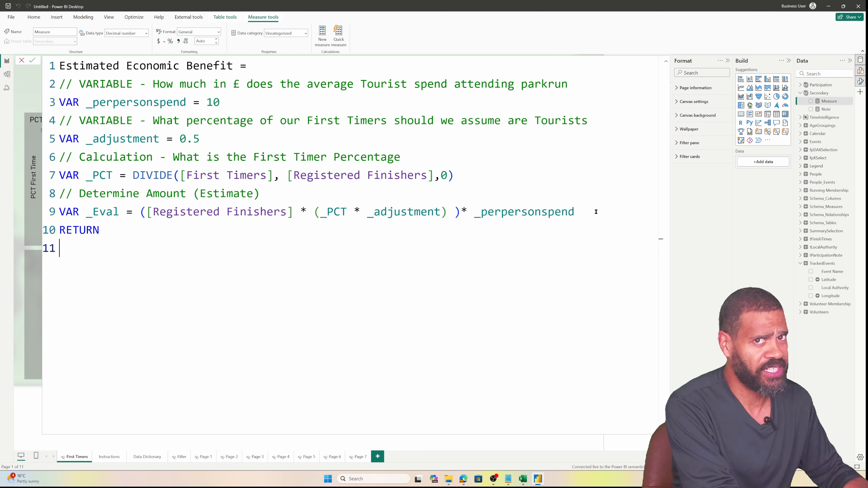
text(ROUND )
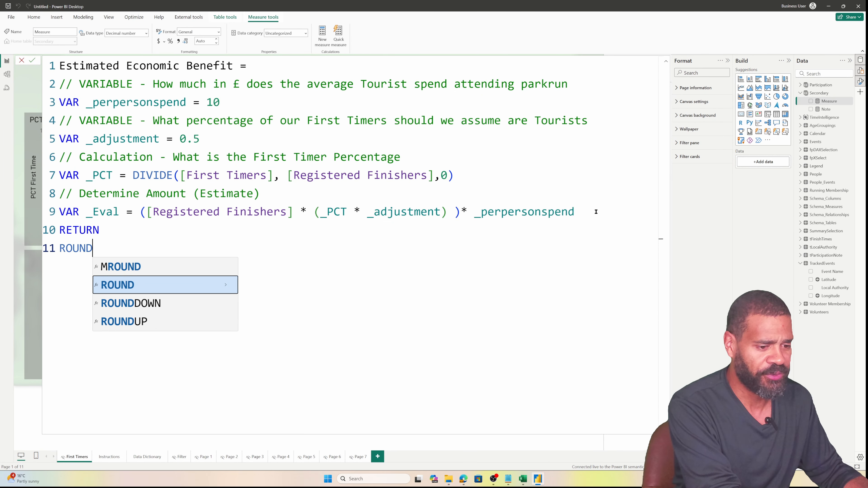
text(()
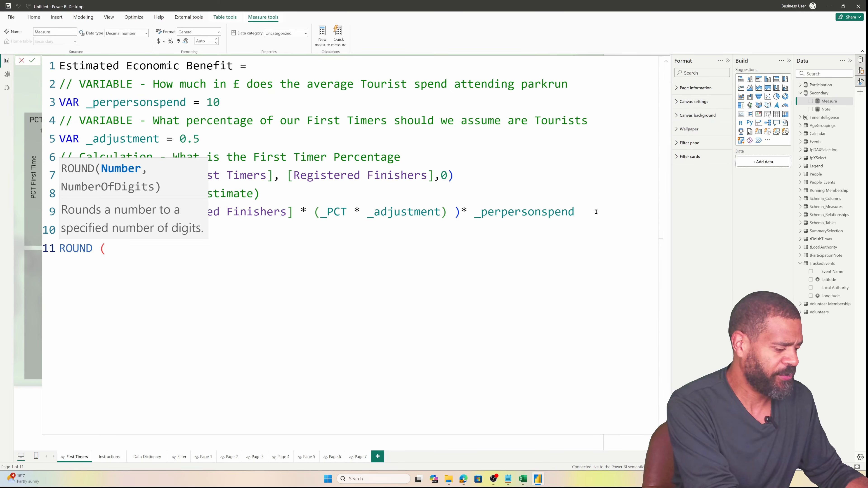
text( _)
key(Down)
key(Tab)
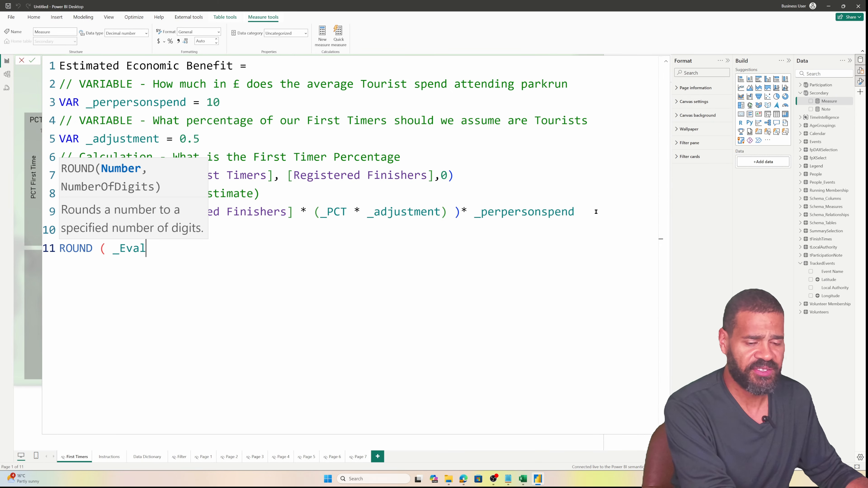
text(, )
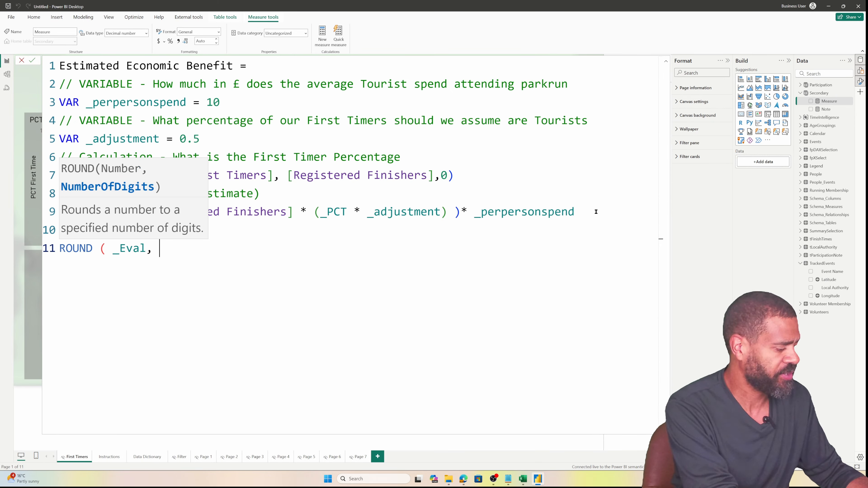
text(-3))
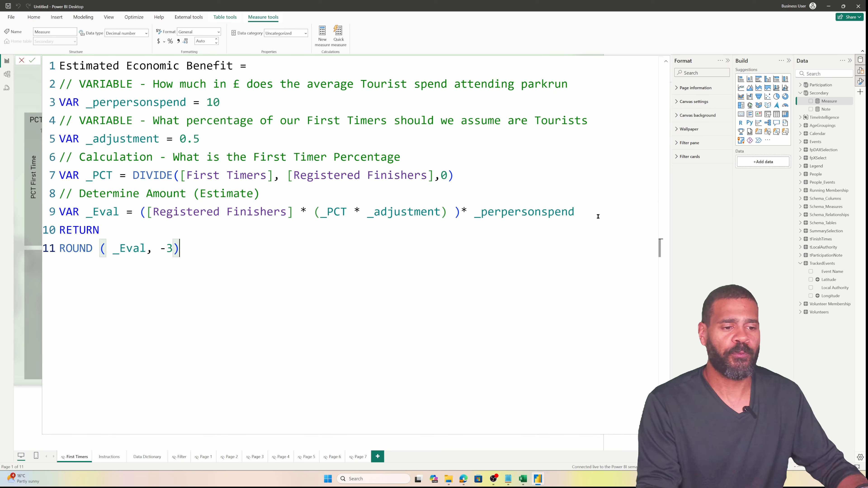
key(Return)
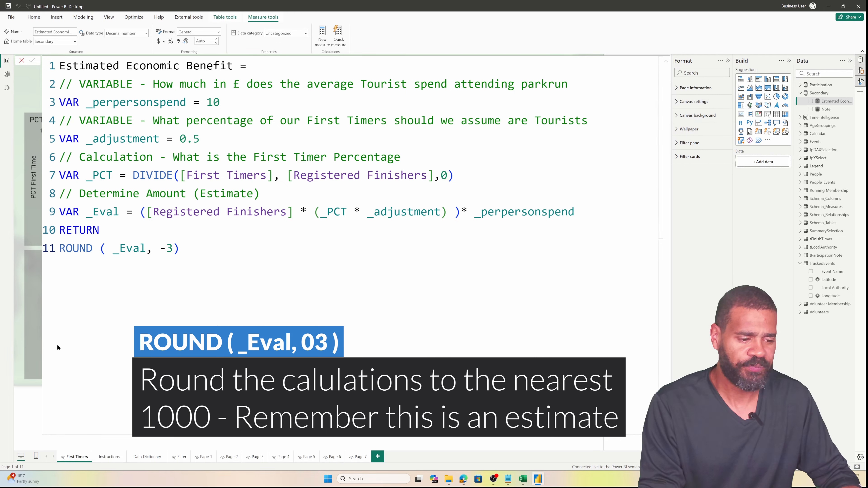
Place Estimated Economic Benefit on the page as a card with Display units set to None
click(667, 60)
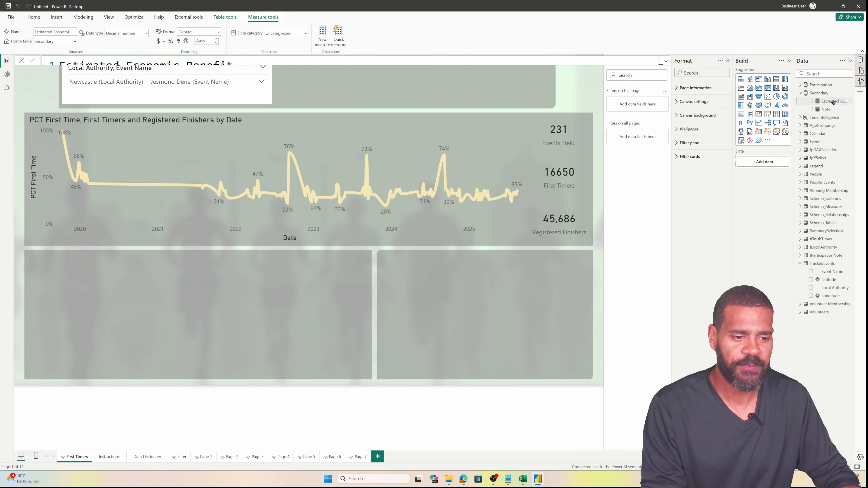
drag(833, 101, 428, 85)
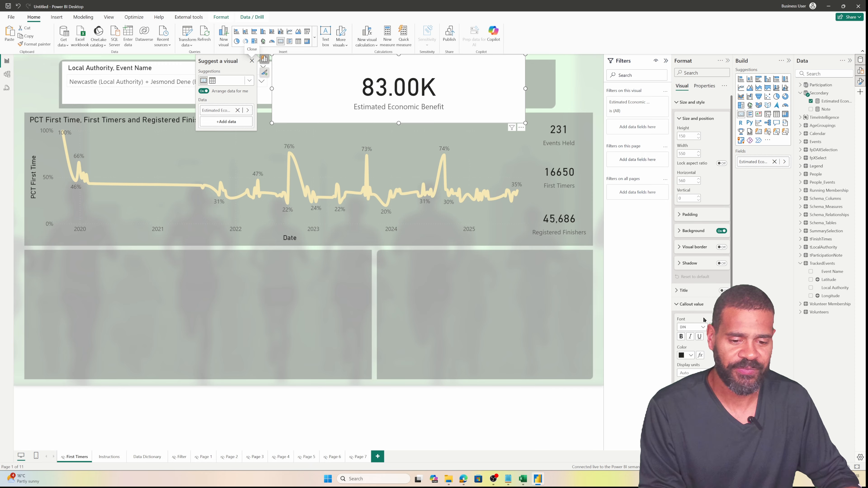
click(700, 373)
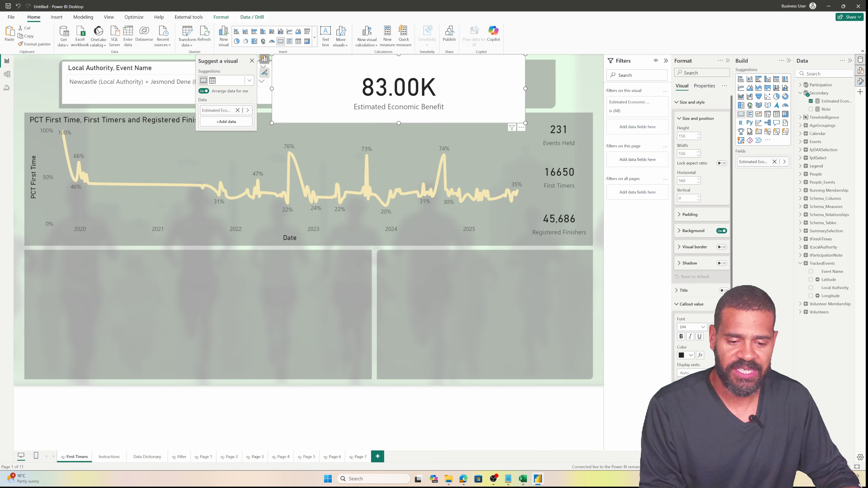
click(690, 390)
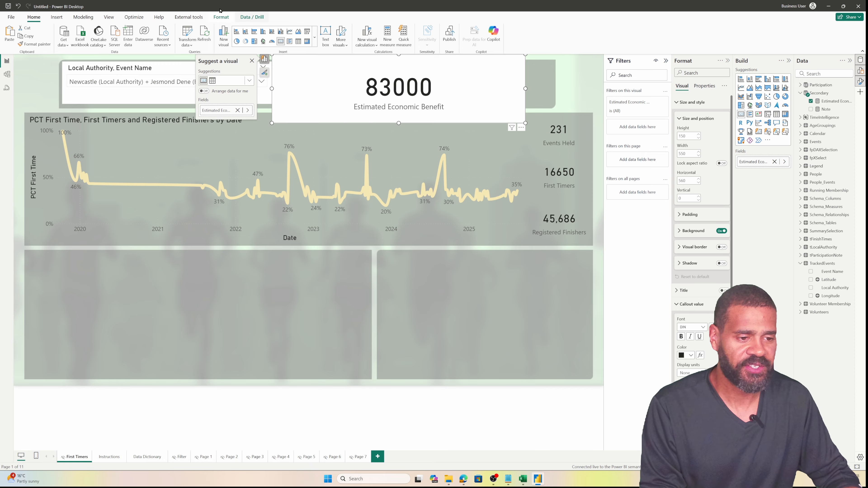
Format the measure as £ currency with zero decimal places
click(221, 17)
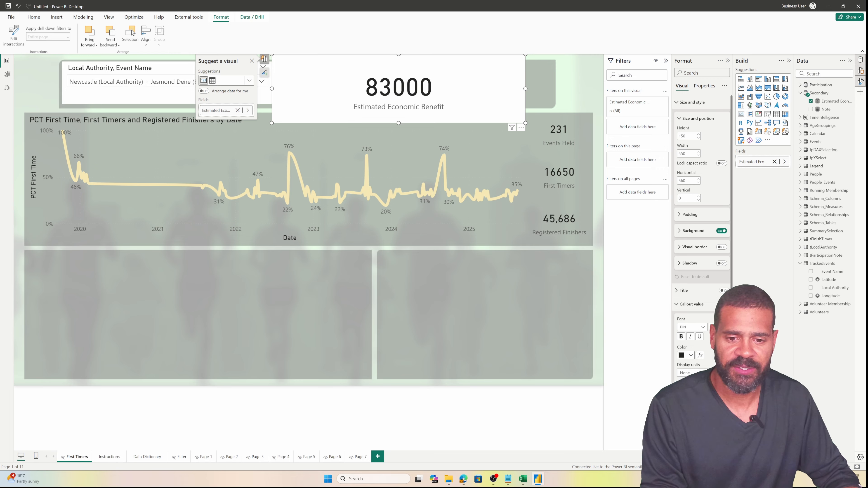
click(835, 101)
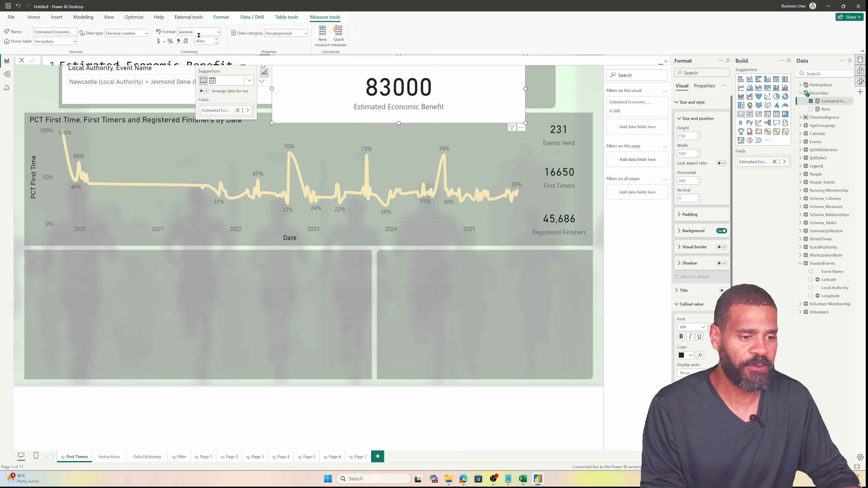
click(164, 42)
click(175, 84)
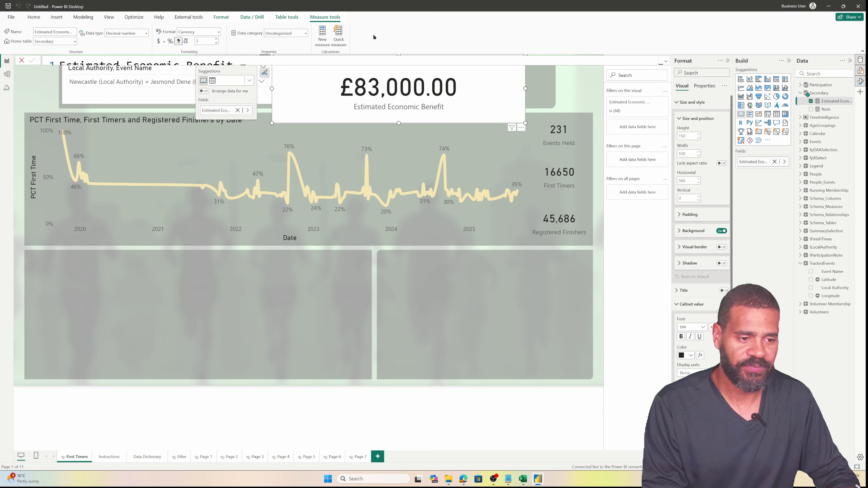
click(215, 44)
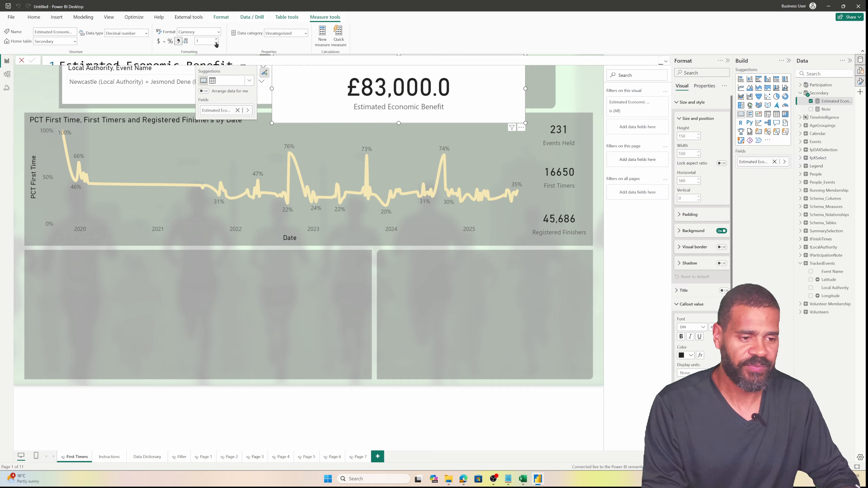
click(216, 43)
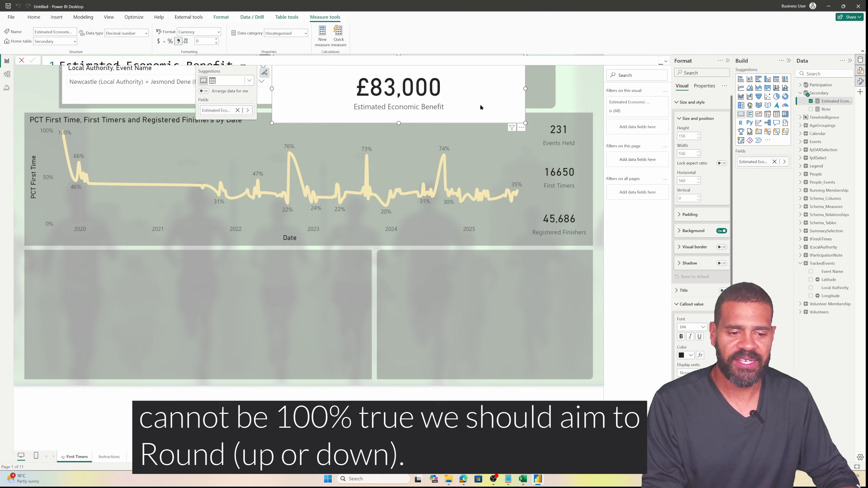
Move and resize the £83,000 card to fit the lower-right panel
drag(421, 120, 479, 331)
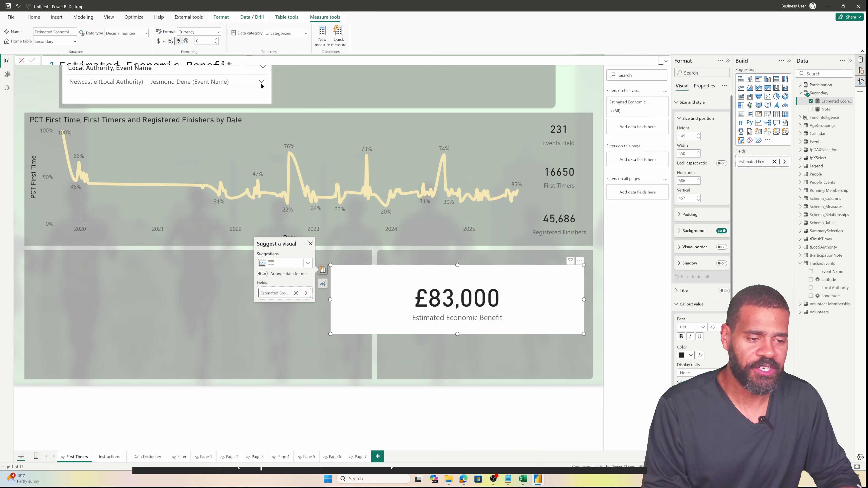
click(339, 88)
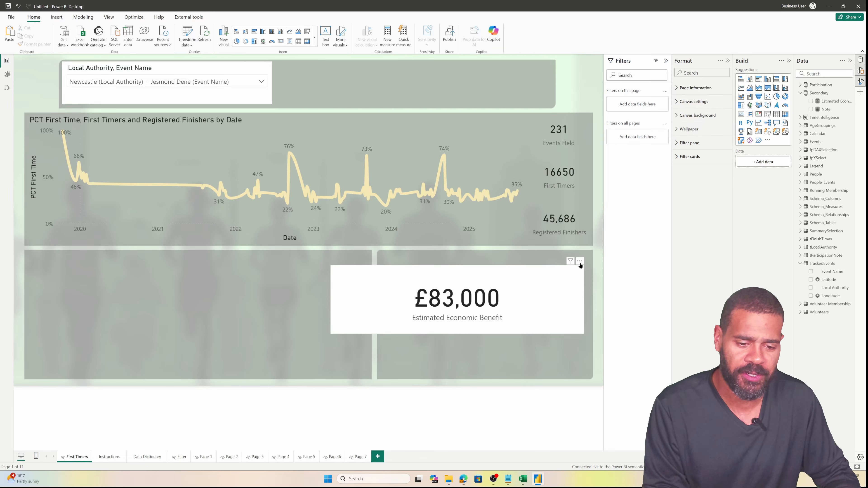
drag(580, 266, 590, 272)
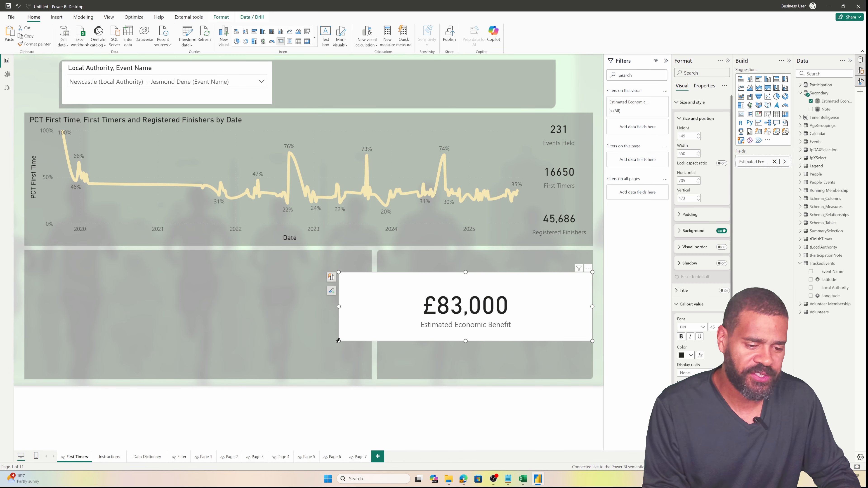
drag(338, 341, 378, 349)
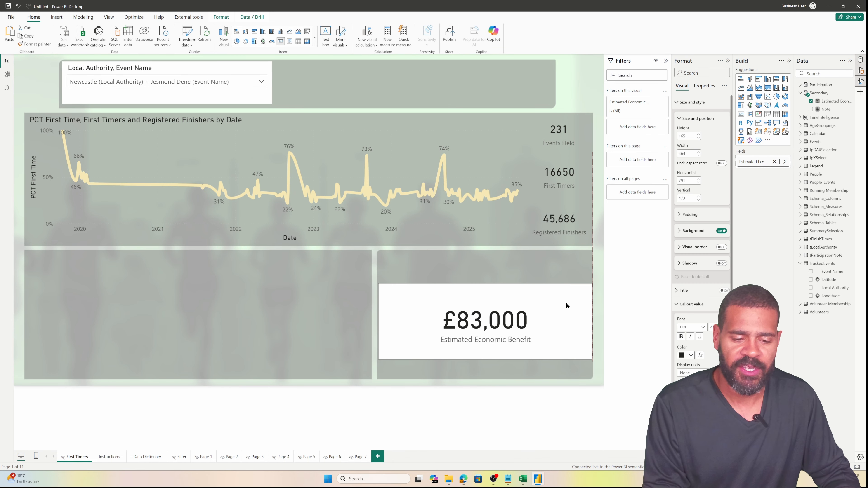
drag(566, 306, 564, 326)
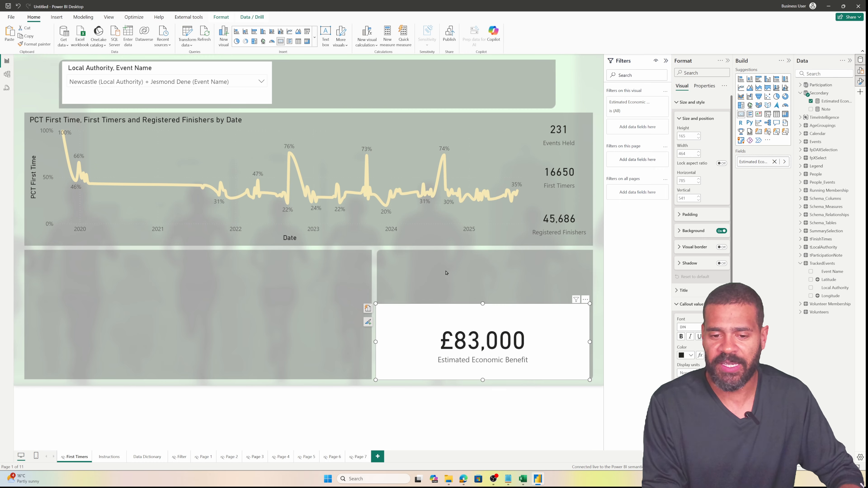
click(430, 285)
Try the slicer on Denton Dene, Leazes Park, Town Moor, then all of Newcastle
click(193, 83)
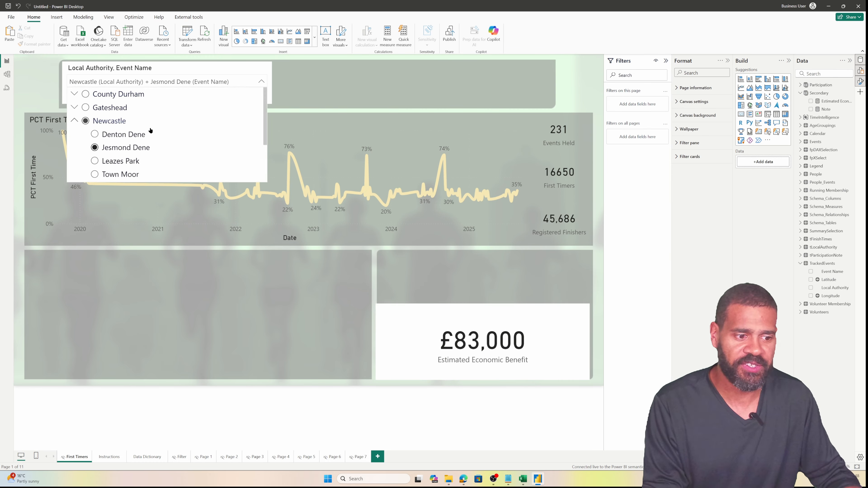
click(128, 134)
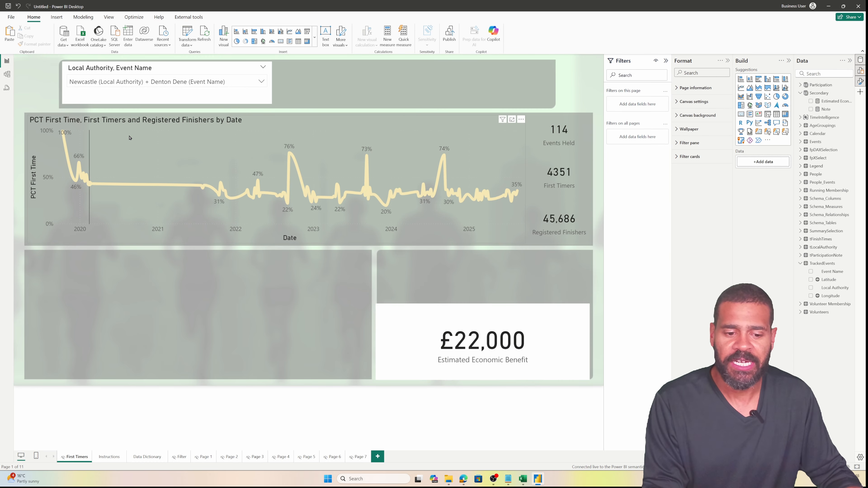
click(128, 87)
click(125, 159)
click(154, 85)
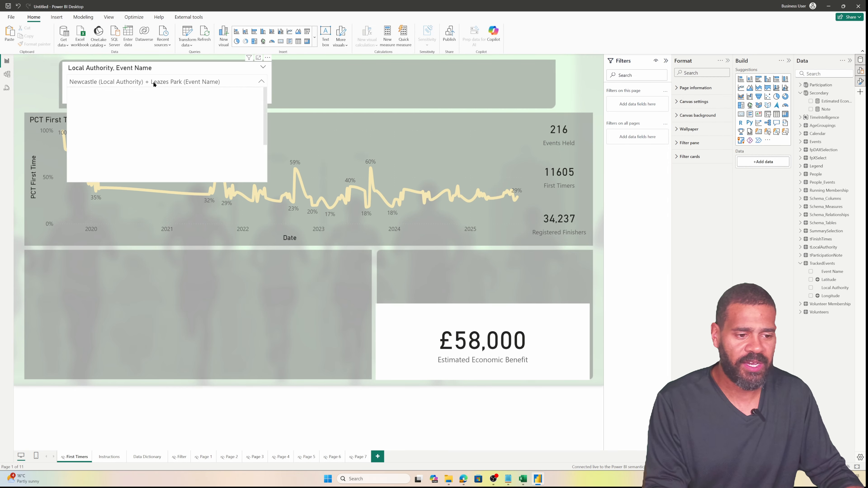
click(122, 173)
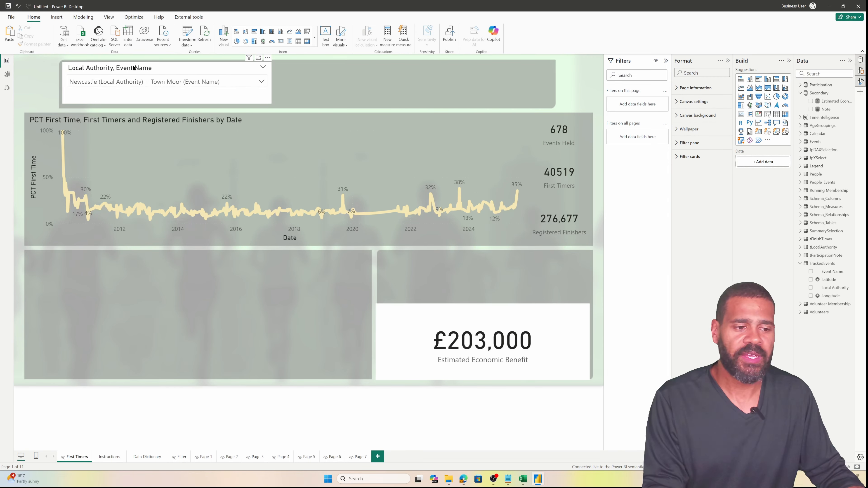
click(137, 82)
click(86, 120)
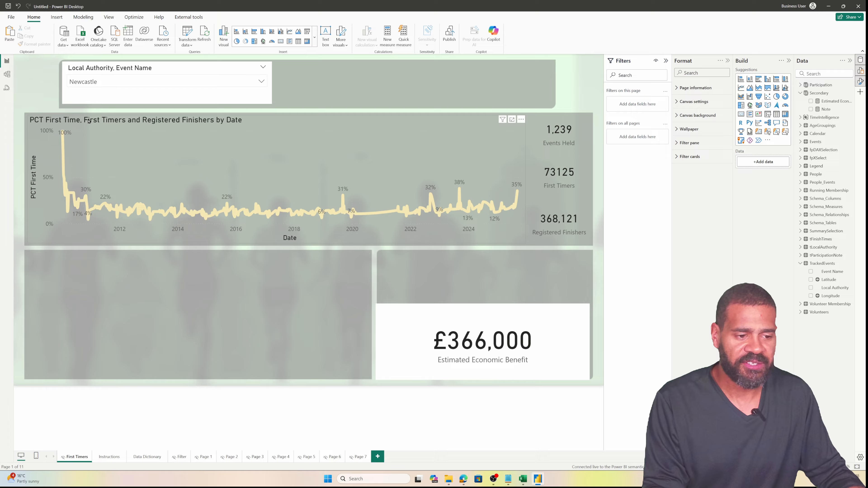
Try Gateshead and South Tyneside, then filter to Newcastle's Jesmond Dene event
click(145, 83)
click(106, 106)
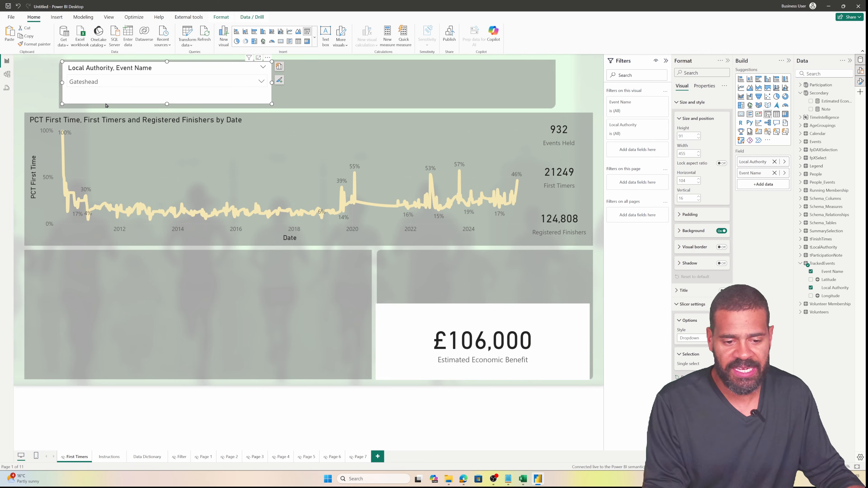
click(130, 81)
scroll(107, 136, down, 2)
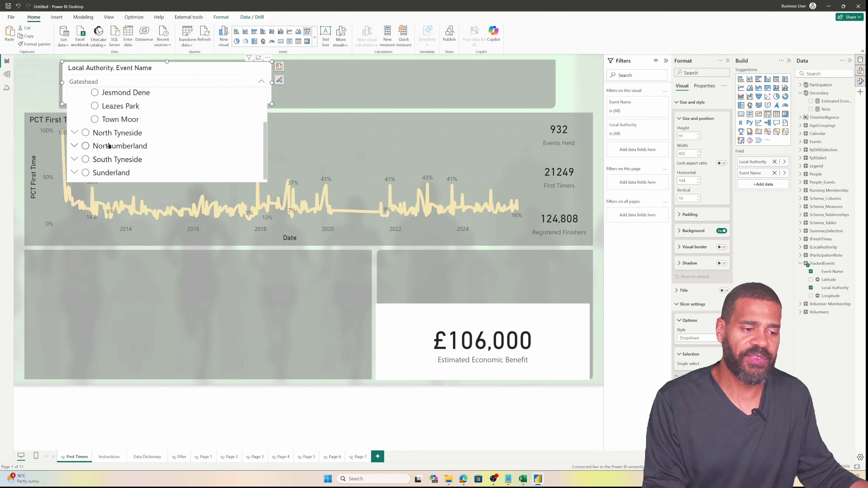
click(107, 159)
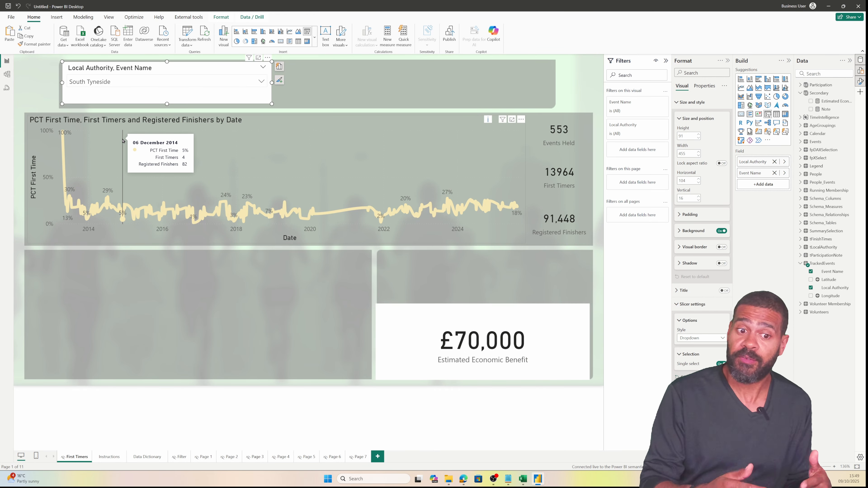
click(96, 84)
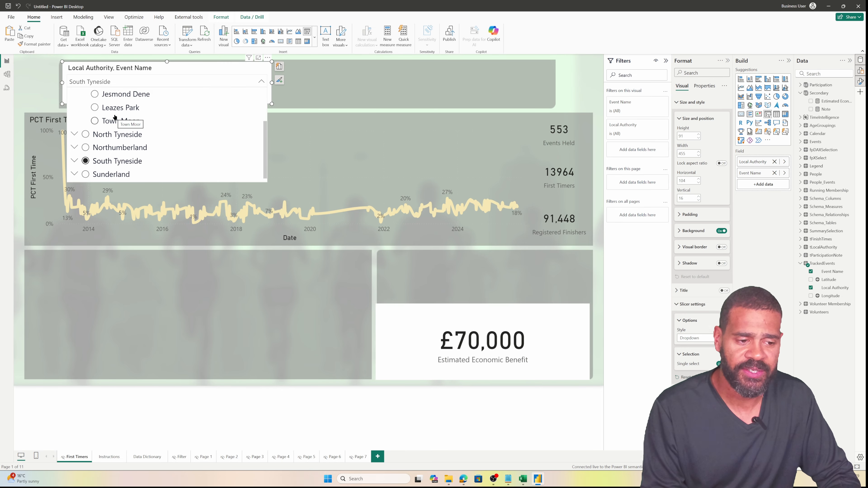
scroll(102, 152, up, 2)
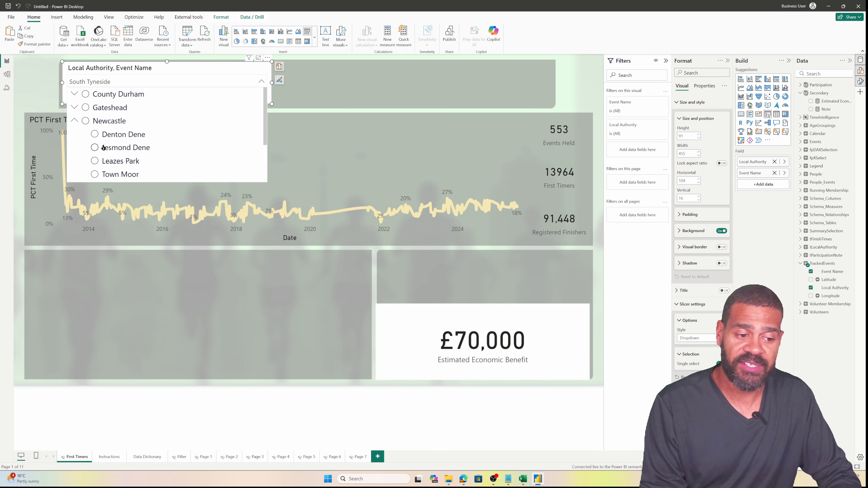
click(104, 150)
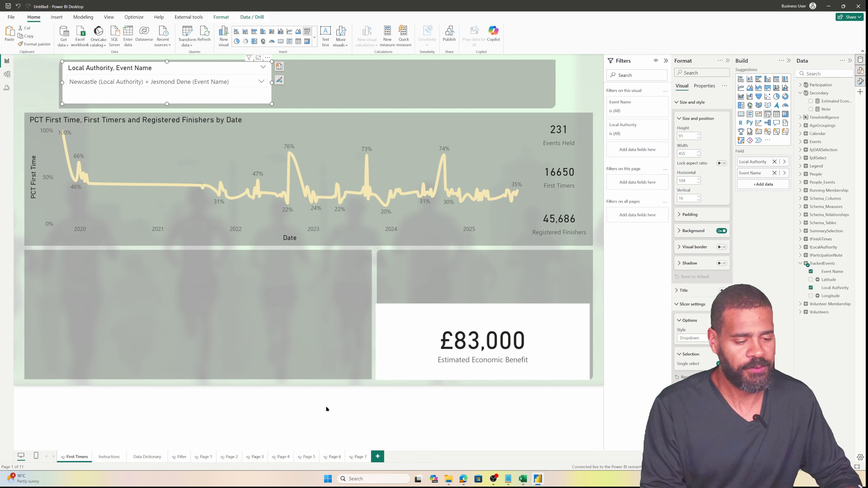
Duplicate Page 6, rename the copy 'Table', and move it right after First Timers
click(337, 458)
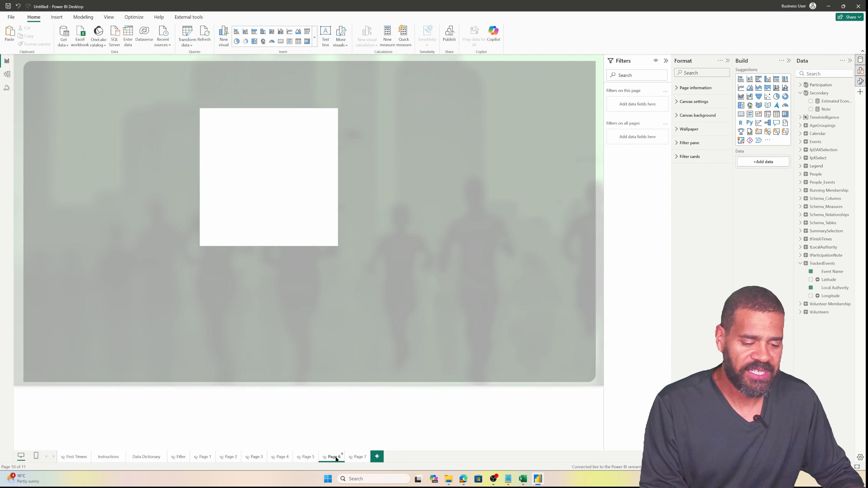
right_click(337, 459)
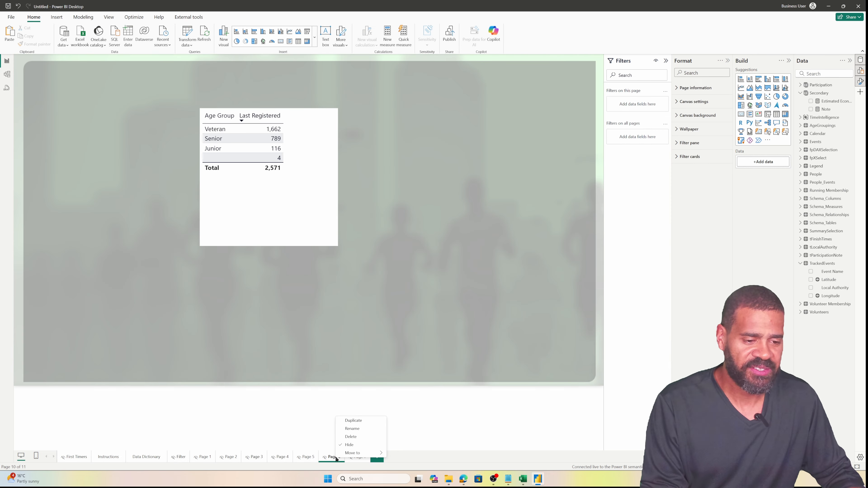
click(362, 423)
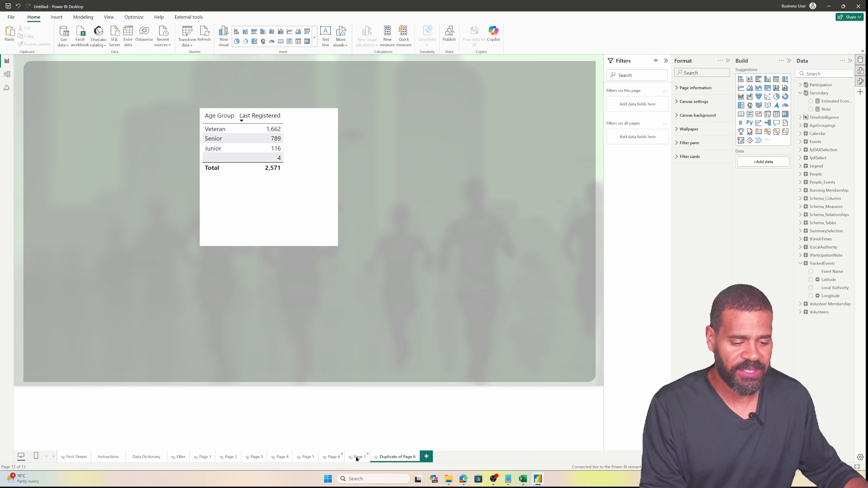
double_click(386, 458)
key(ctrl+a)
text(Table)
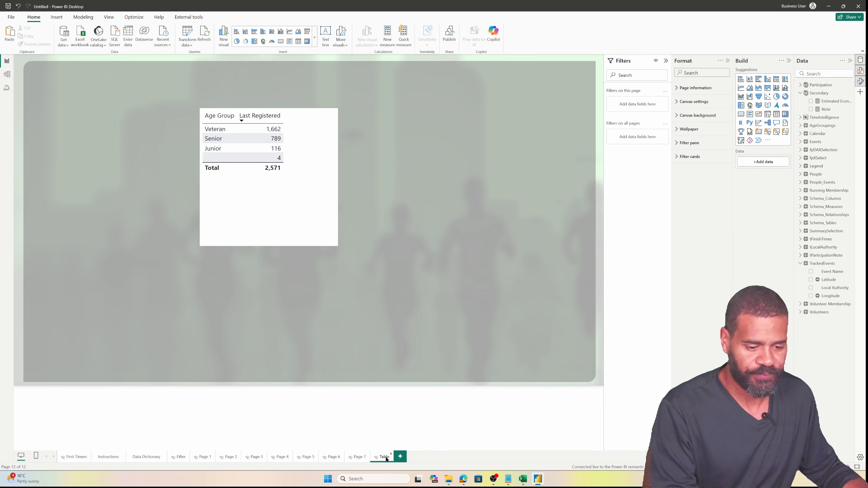
drag(386, 459, 103, 456)
Replace the copied Age Group table with a matrix using Year as columns
click(286, 241)
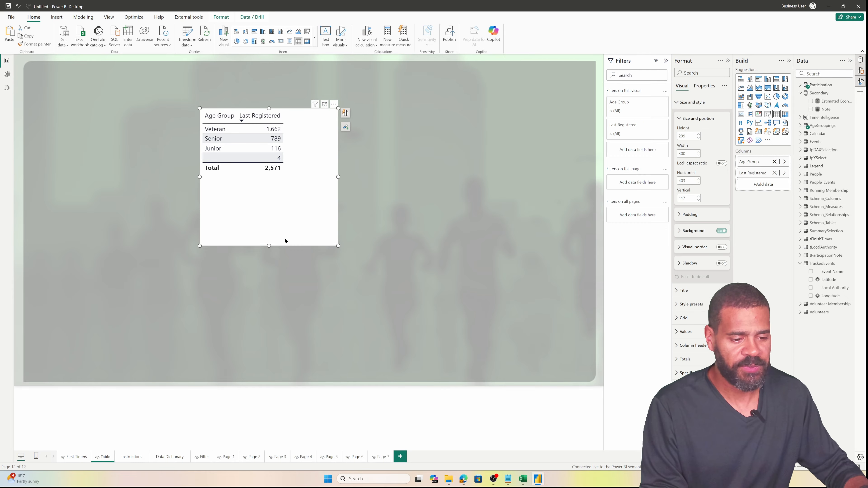
key(Delete)
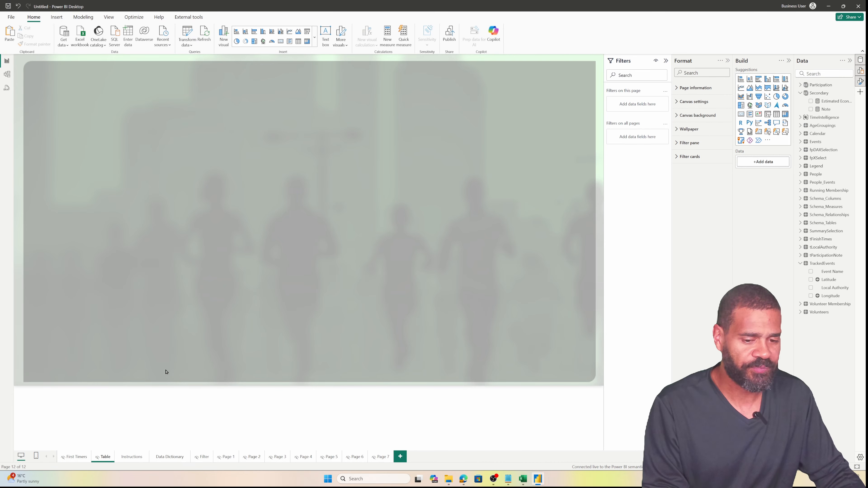
click(827, 71)
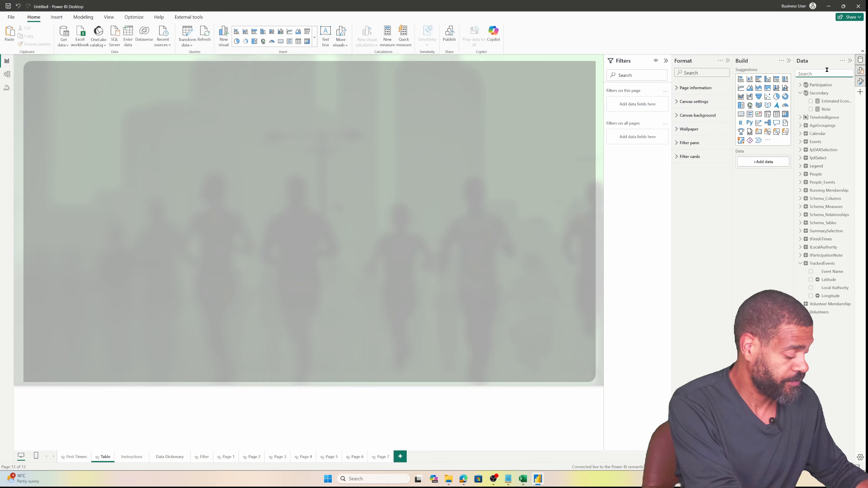
text(year)
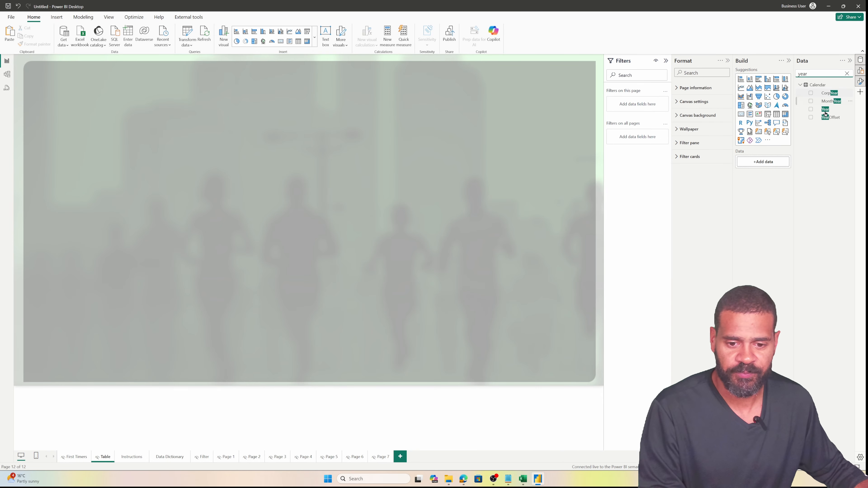
drag(825, 110, 363, 144)
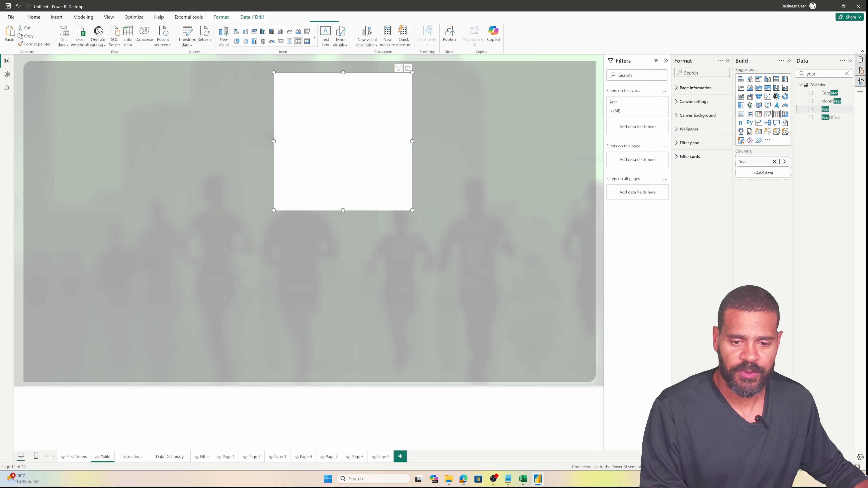
click(785, 116)
drag(754, 161, 759, 196)
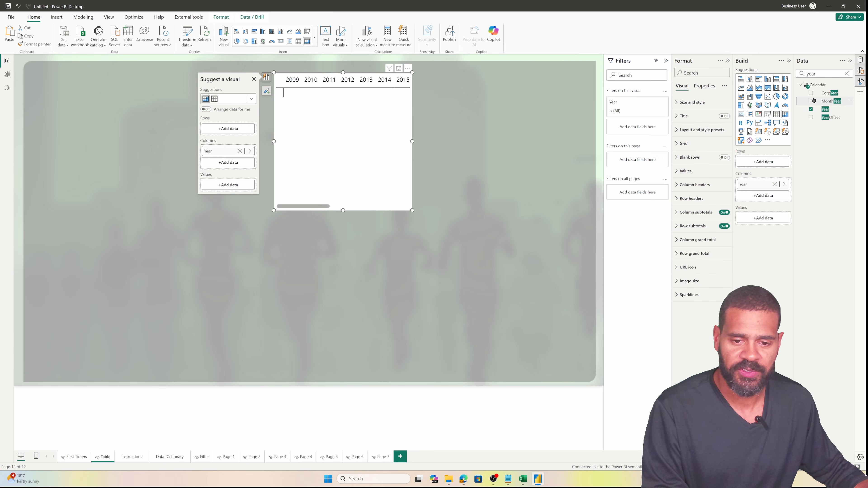
Add Local Authority as matrix rows with Event Name nested beneath
double_click(801, 74)
text(Local)
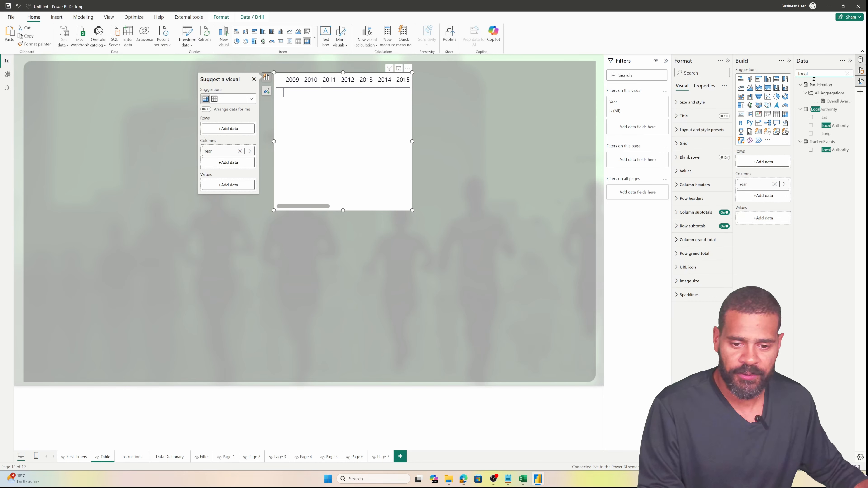
drag(835, 150, 762, 166)
double_click(819, 72)
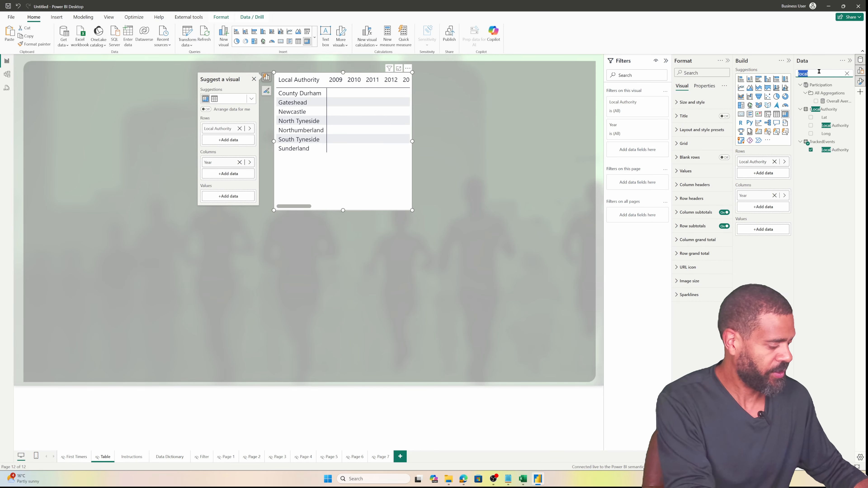
text(name)
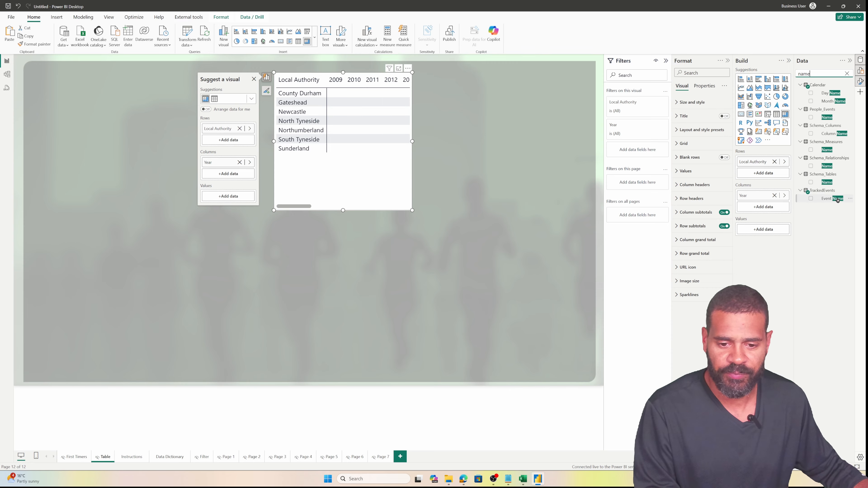
drag(836, 200, 762, 174)
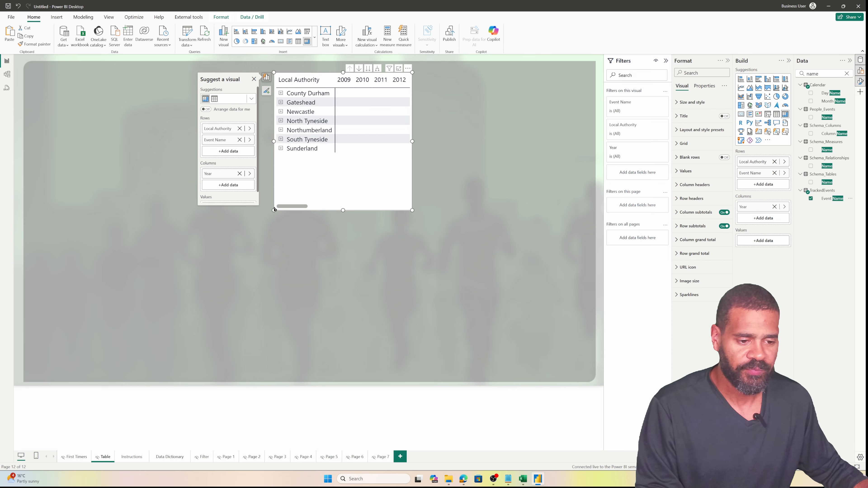
Enlarge the matrix to show 2009–2025 and add Estimated Economic Benefit as its values
drag(274, 209, 34, 206)
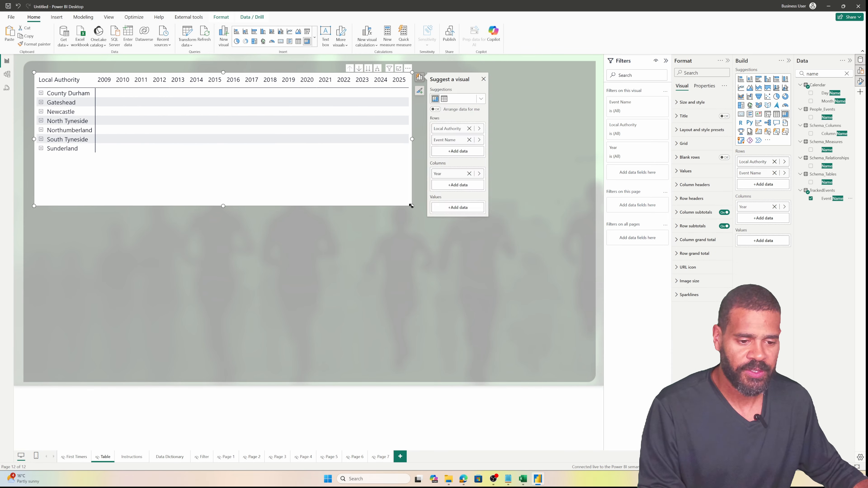
drag(411, 206, 584, 383)
click(592, 380)
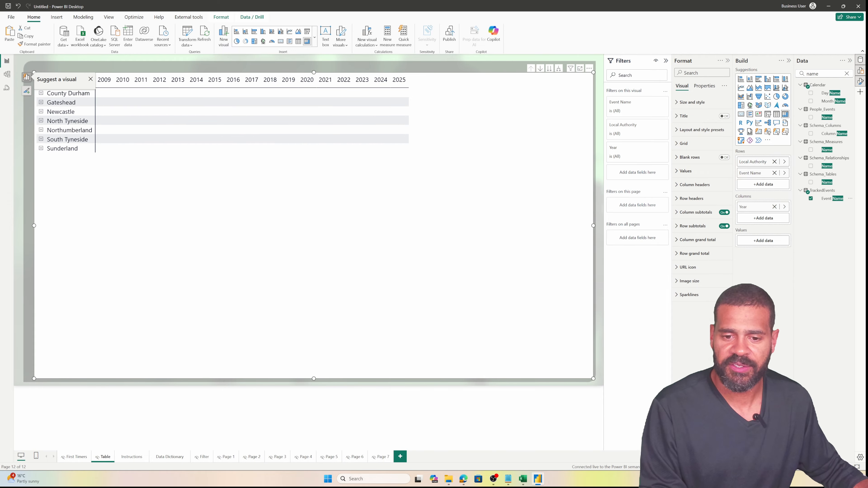
click(846, 73)
drag(821, 102, 330, 174)
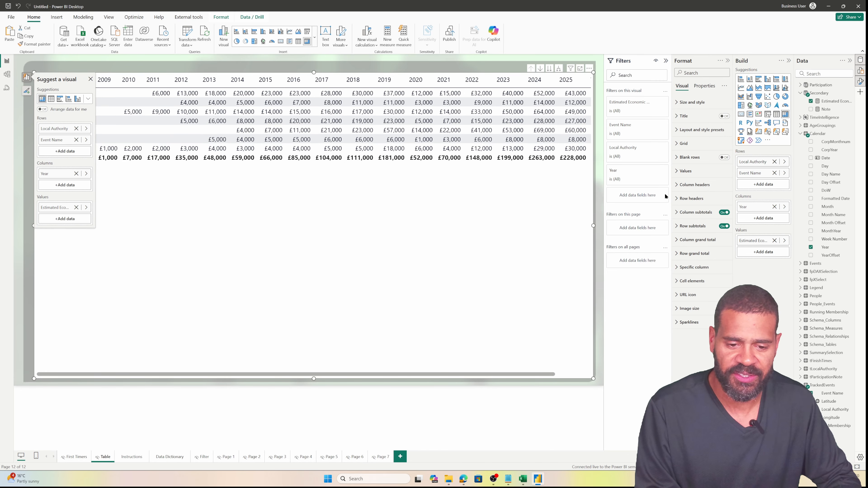
Raise the matrix values font size to 9 and stretch it to the page's top-left corner
click(686, 170)
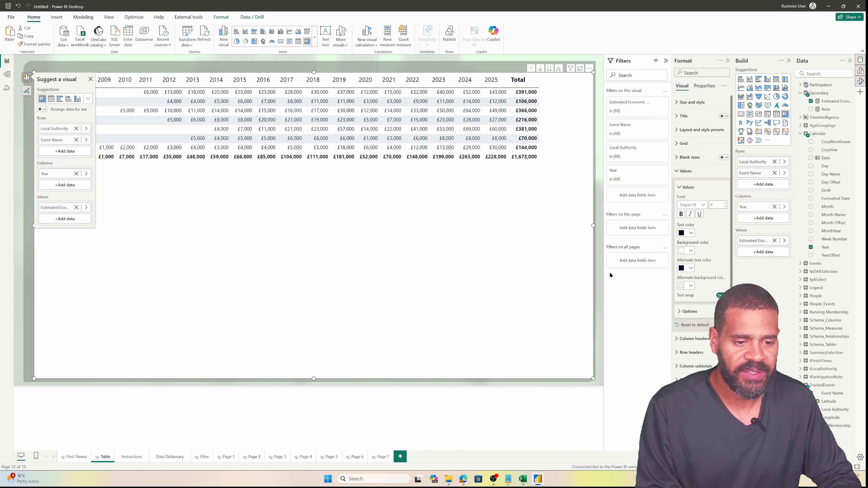
click(725, 203)
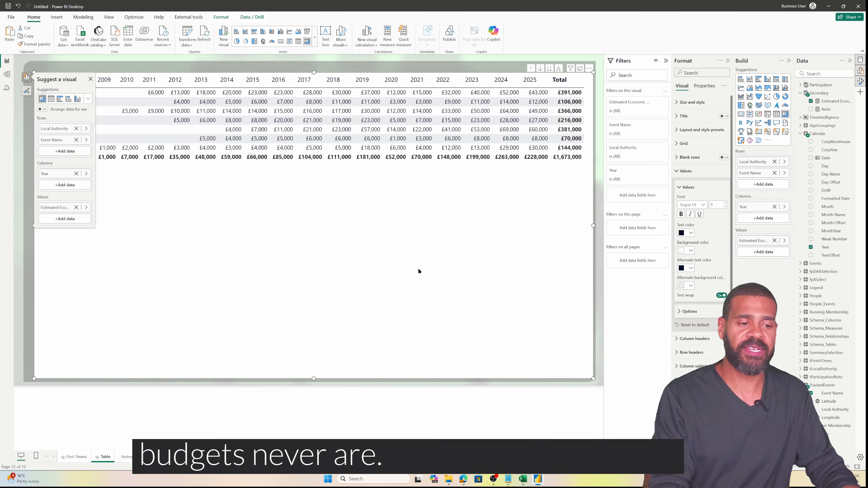
click(16, 179)
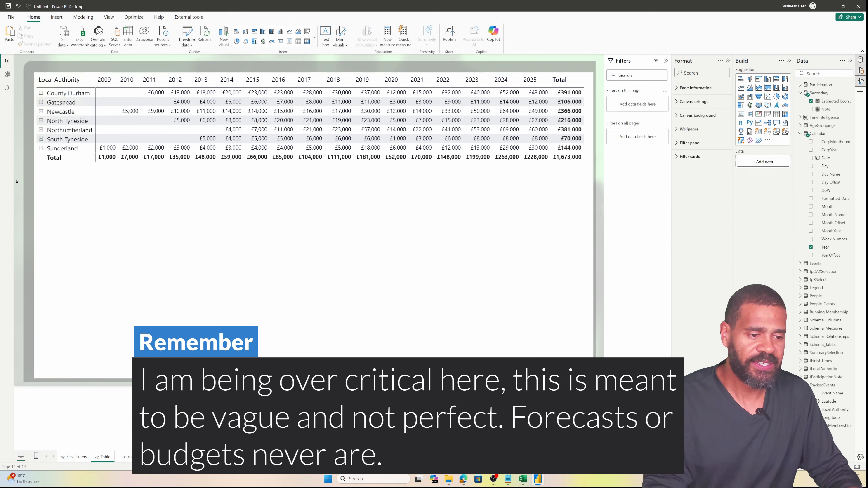
click(40, 75)
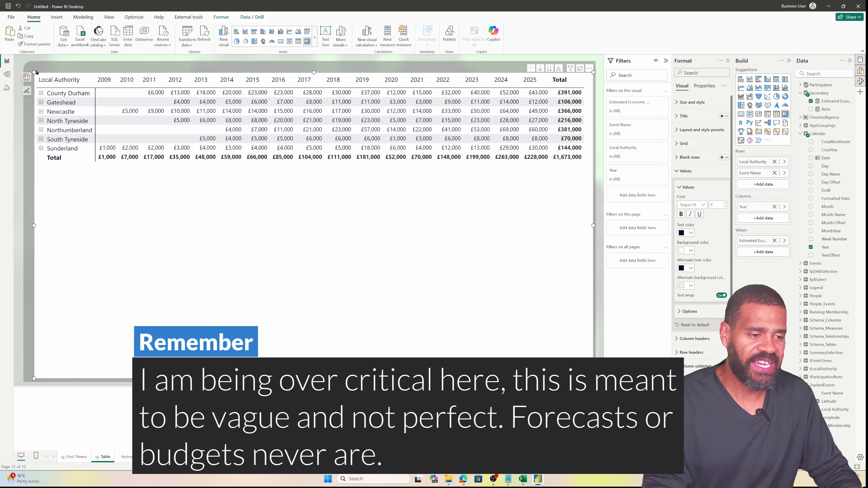
drag(34, 72, 27, 63)
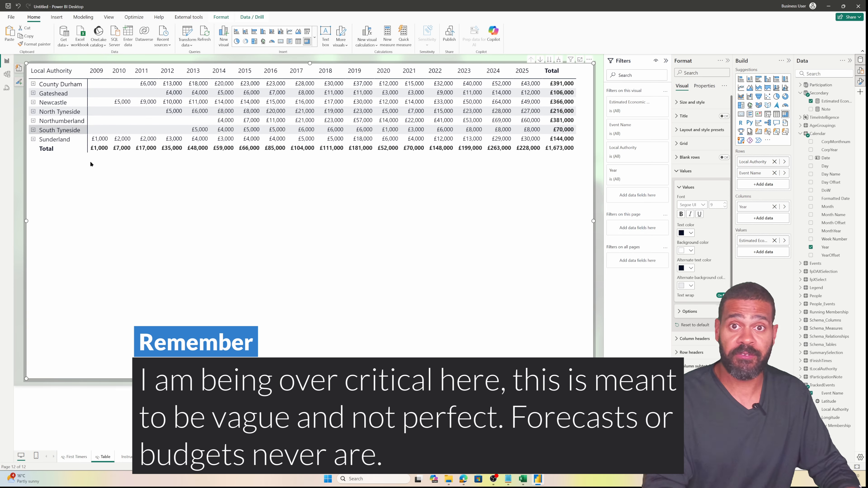
click(262, 409)
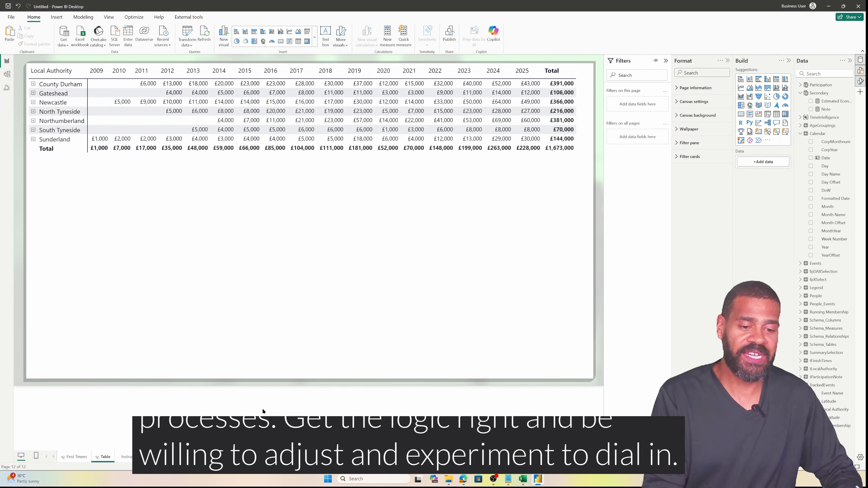
Set _perpersonspend to 25 and _adjustment from 0.5 to 0.2 in the measure
click(828, 101)
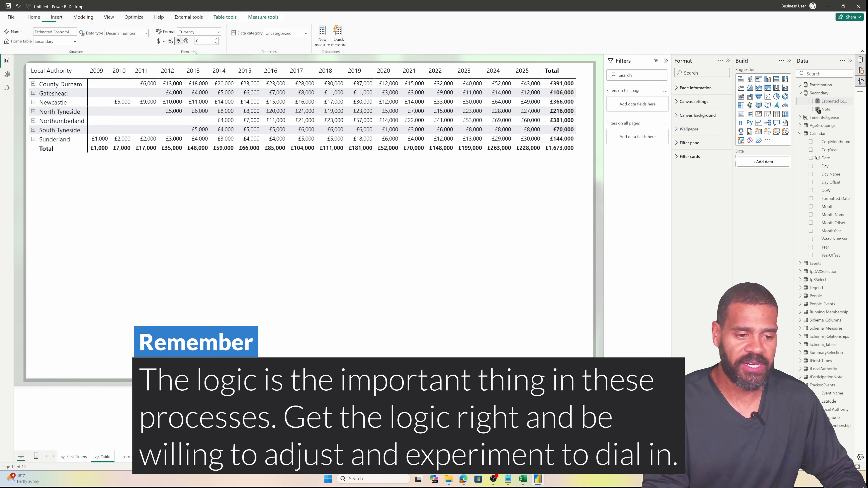
click(666, 62)
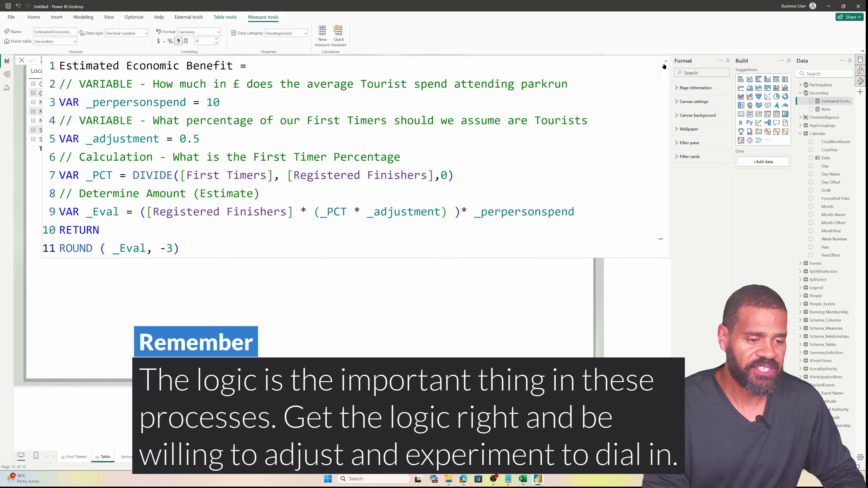
double_click(226, 104)
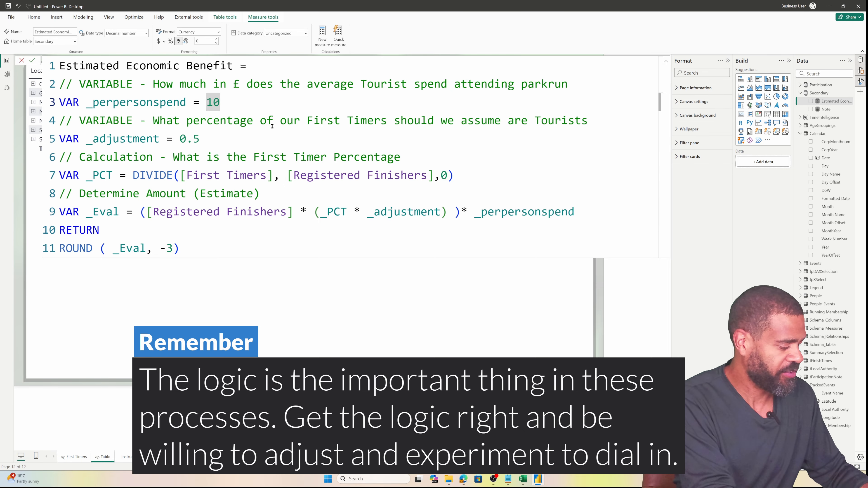
text(3)
key(BackSpace)
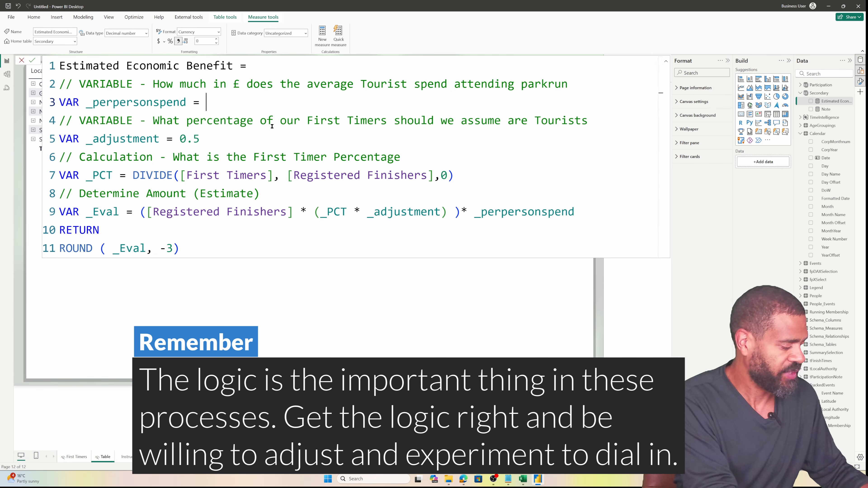
text(25)
key(Down)
key(Down)
key(End)
key(shift+Left)
key(shift+Left)
key(shift+Left)
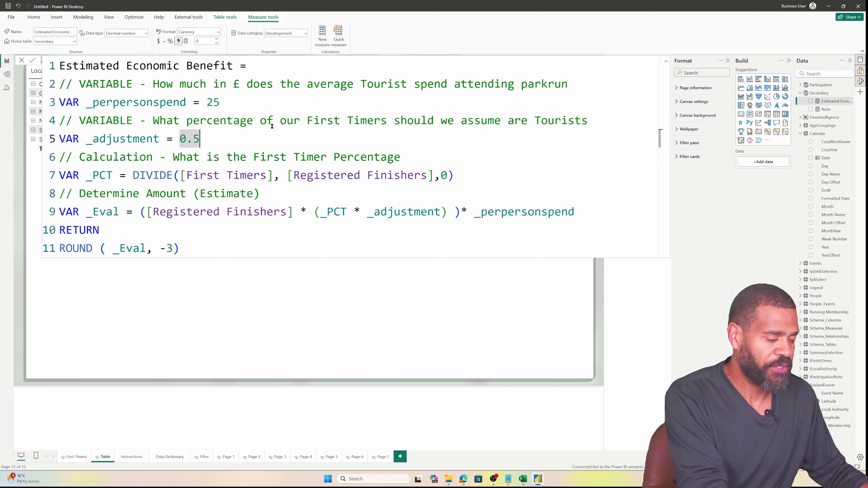
text(0.2)
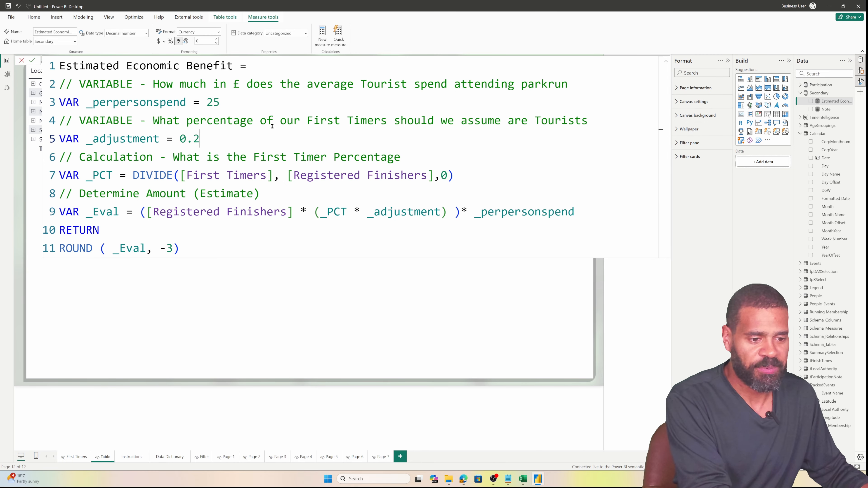
key(Return)
click(548, 401)
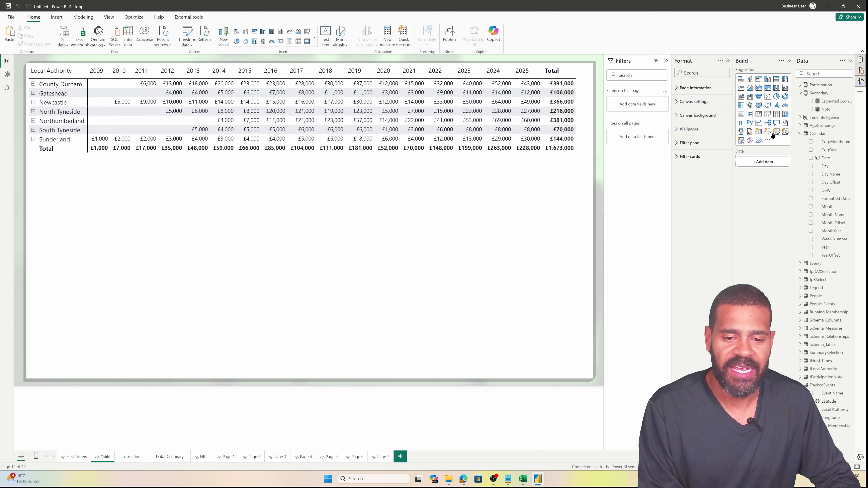
Change the _adjustment tourist share from 0.2 to 0.3 and commit the measure
click(820, 103)
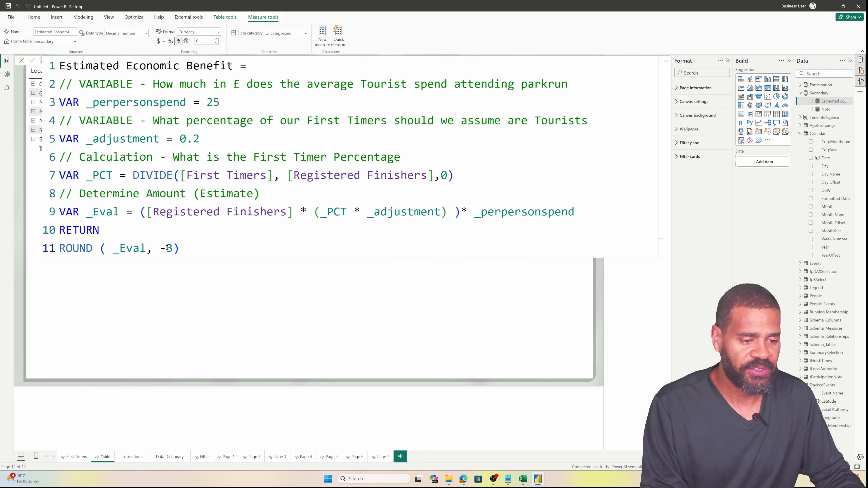
double_click(227, 105)
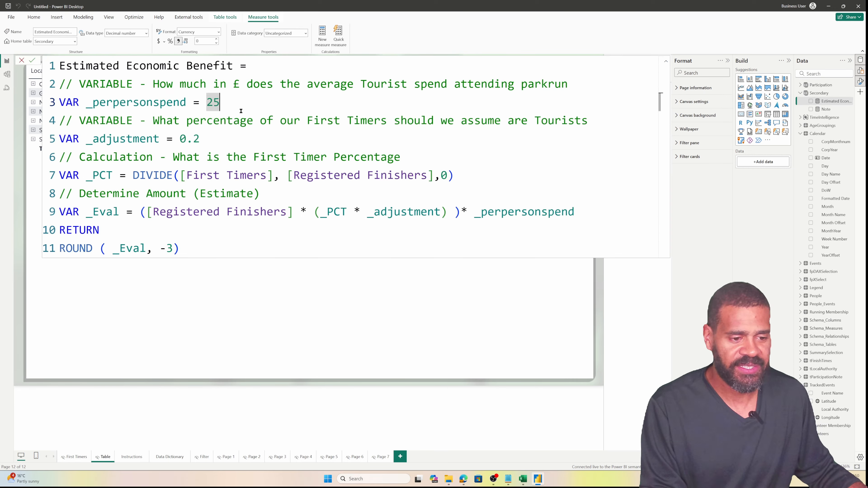
double_click(212, 137)
text(0.3)
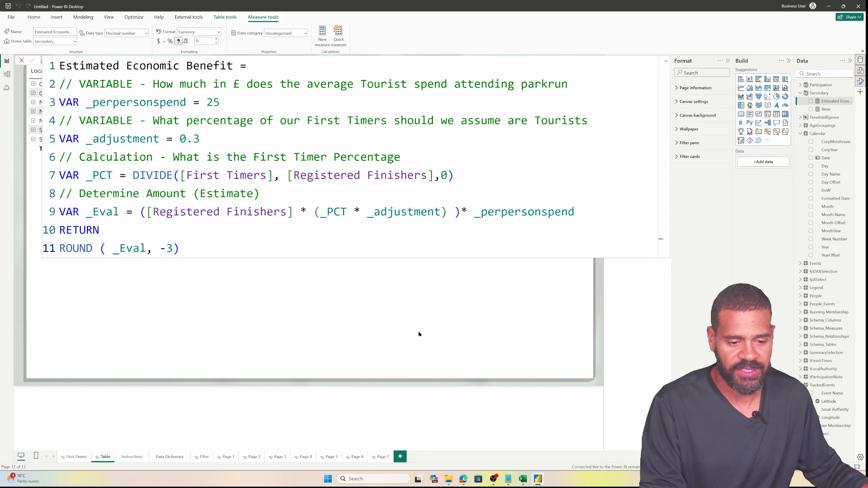
click(458, 405)
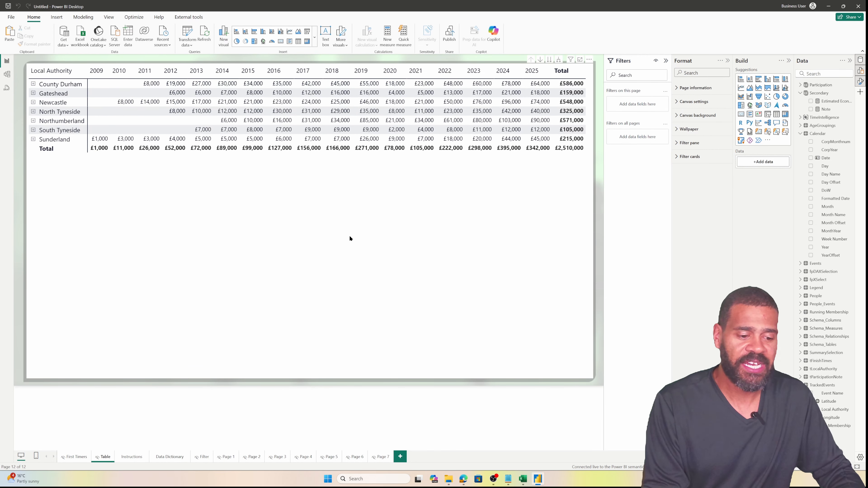
right_click(69, 457)
Unhide the First Timers and Table pages
click(88, 442)
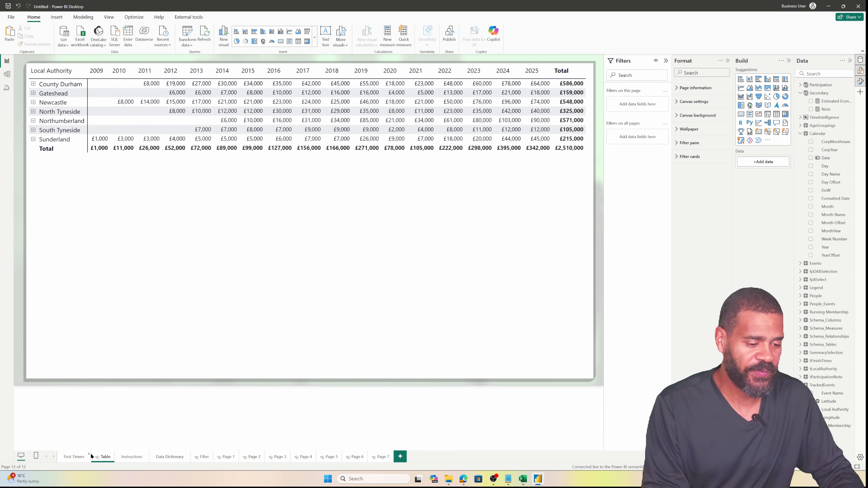
right_click(100, 458)
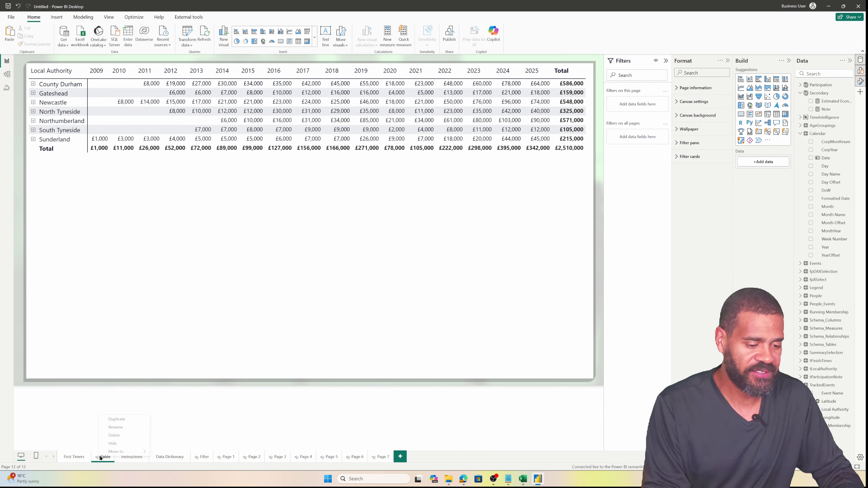
click(115, 444)
click(74, 457)
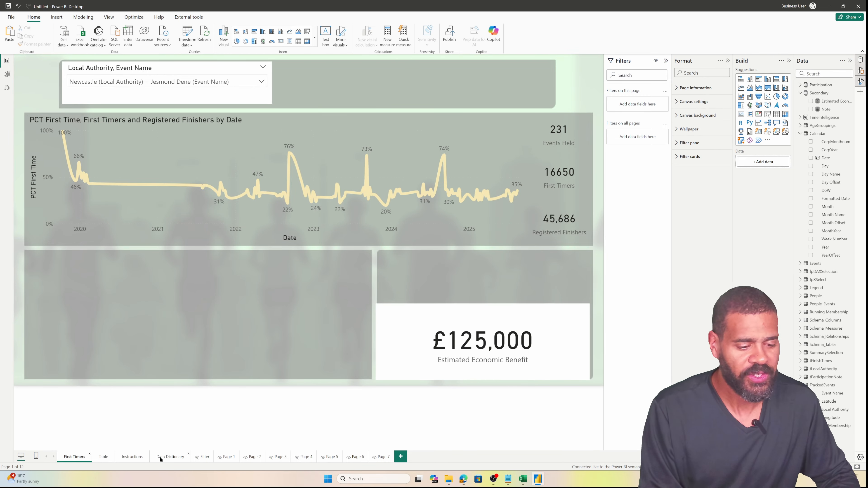
Copy the funnel Filter button from Instructions to First Timers' top-left corner
click(132, 457)
click(374, 223)
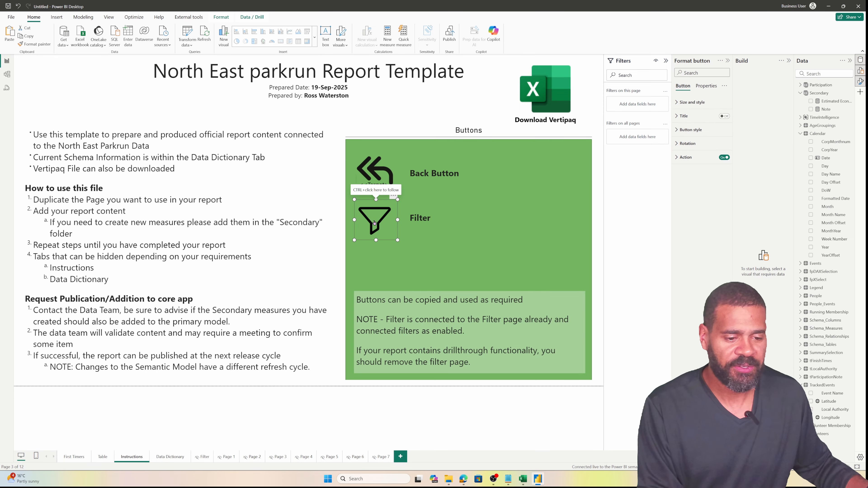
click(76, 457)
key(ctrl+v)
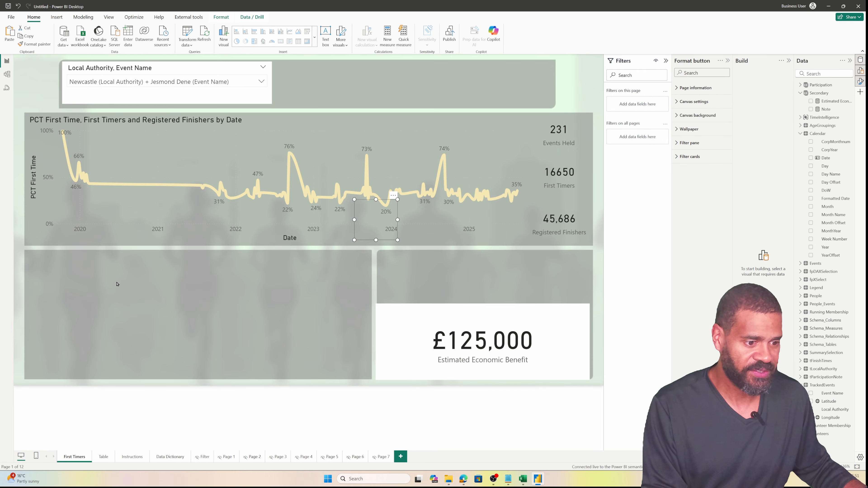
drag(386, 233, 47, 96)
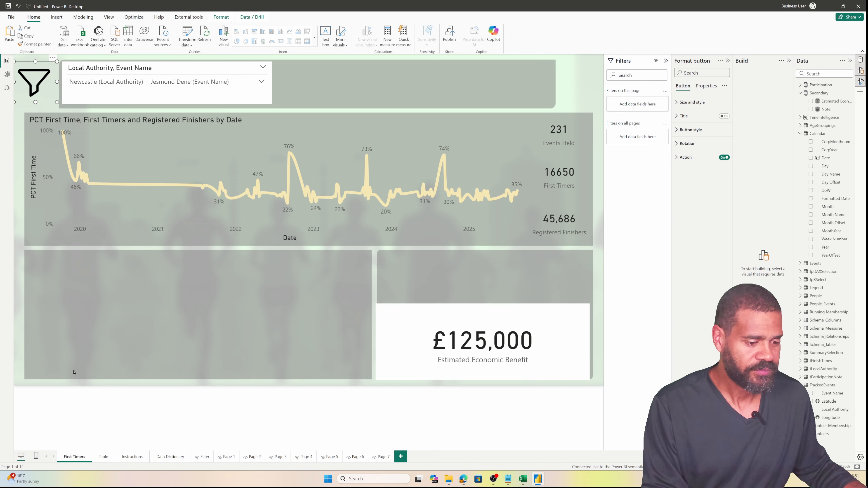
click(104, 457)
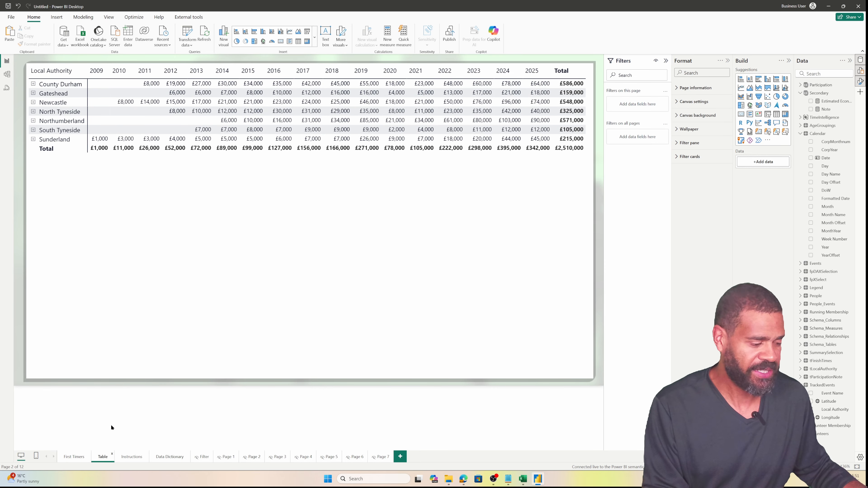
key(ctrl+v)
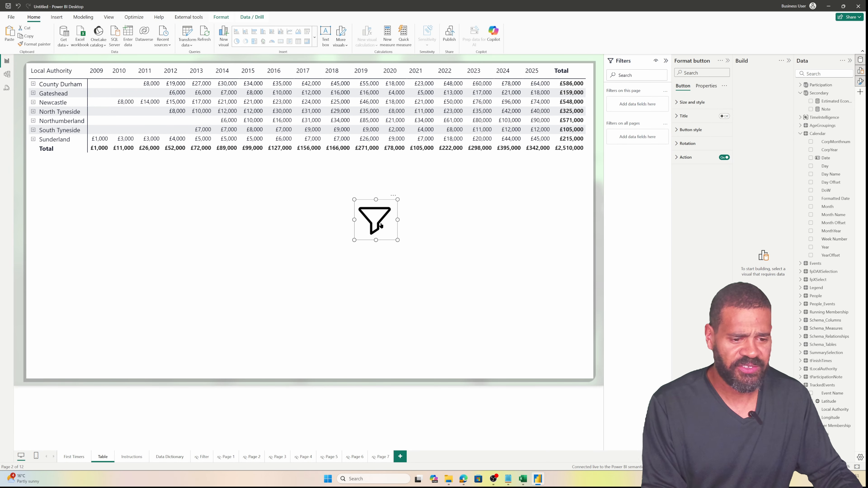
key(Delete)
click(81, 457)
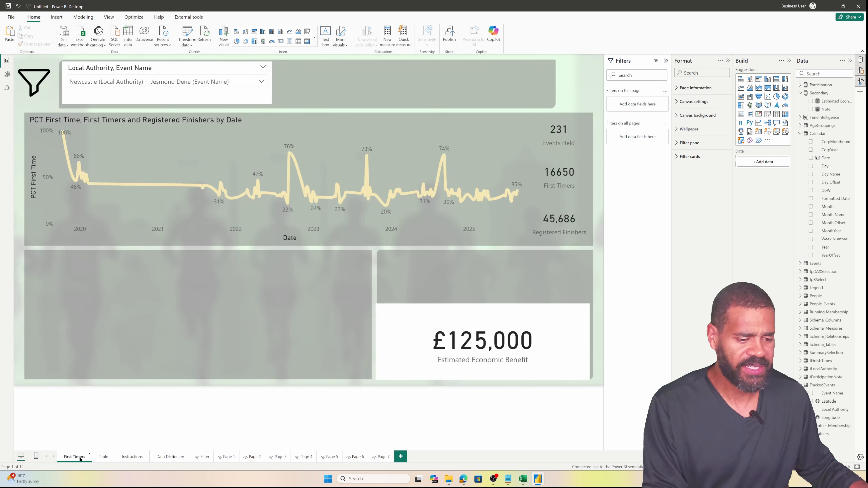
Hide the Instructions and Data Dictionary pages, then follow the Filter button to the Filter page
right_click(129, 462)
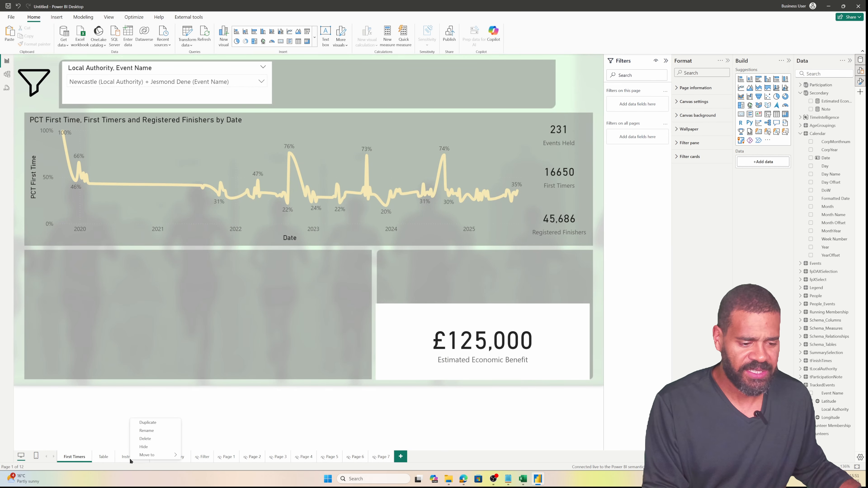
click(143, 449)
right_click(169, 461)
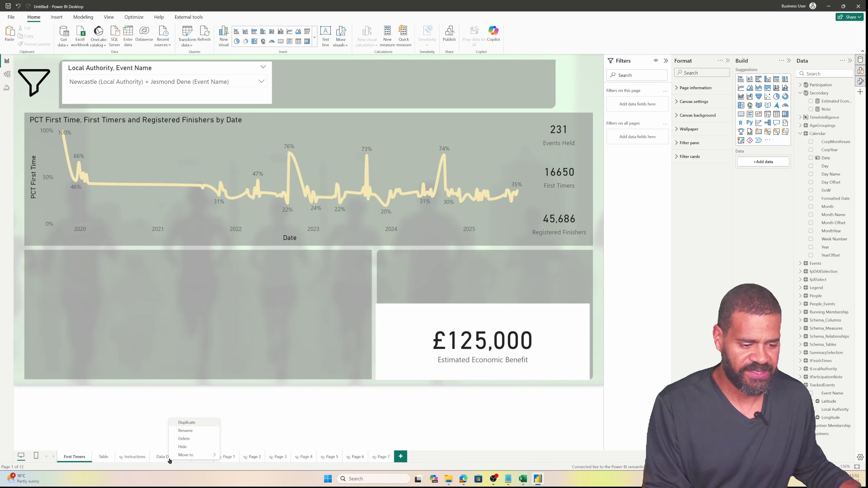
click(181, 449)
ctrl+click(26, 84)
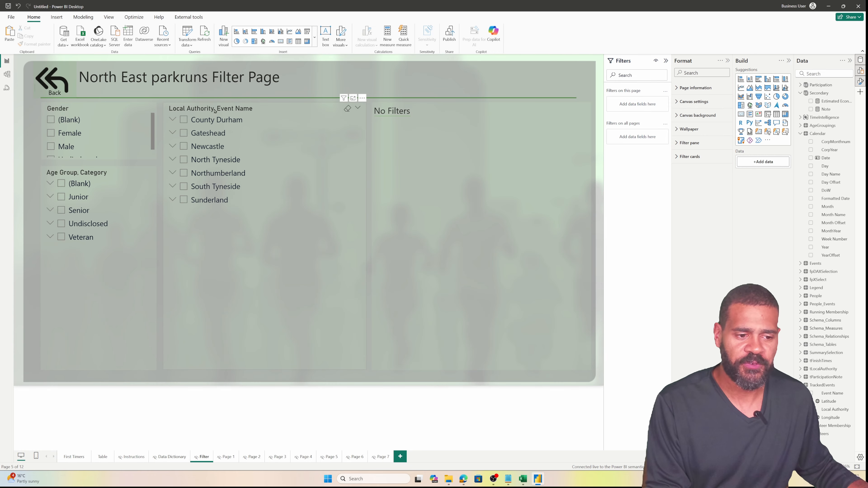
Set the Age Group slicer to Veteran and Junior, returning to First Timers to check the card
click(74, 212)
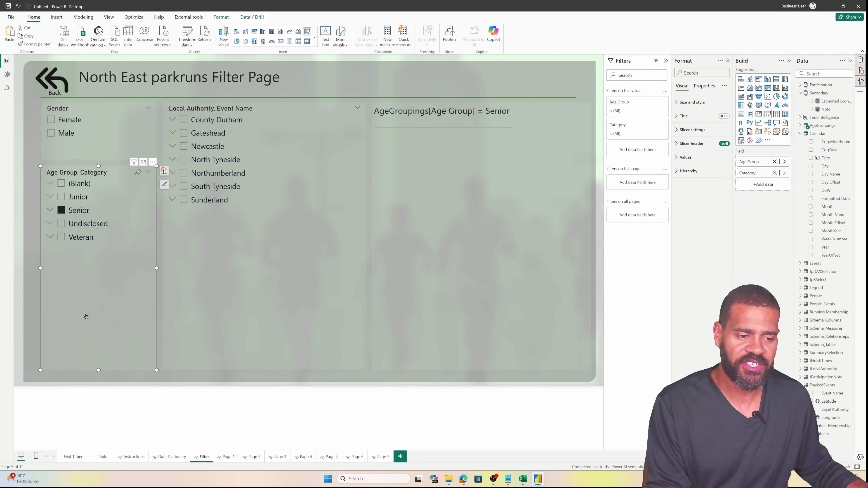
click(66, 238)
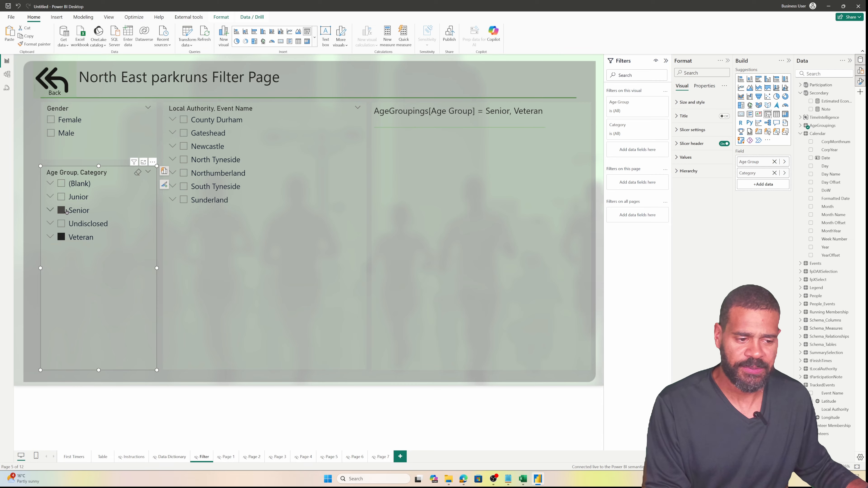
click(67, 211)
click(66, 238)
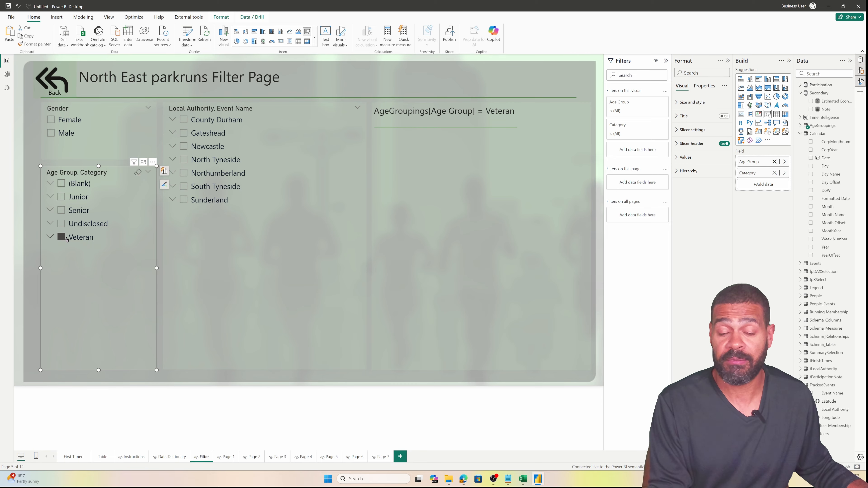
ctrl+click(55, 82)
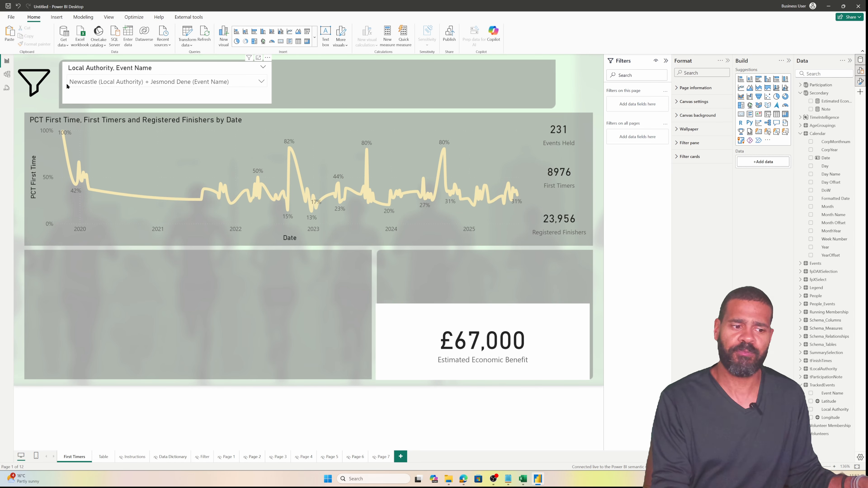
ctrl+click(45, 87)
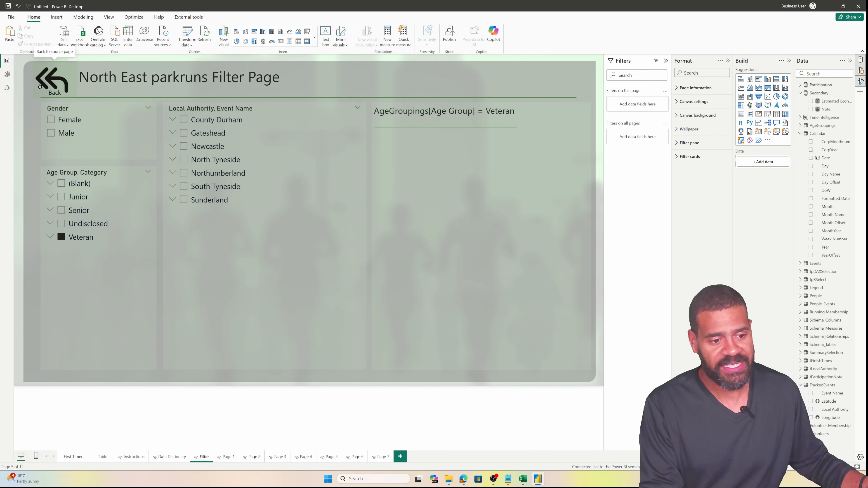
ctrl+click(61, 196)
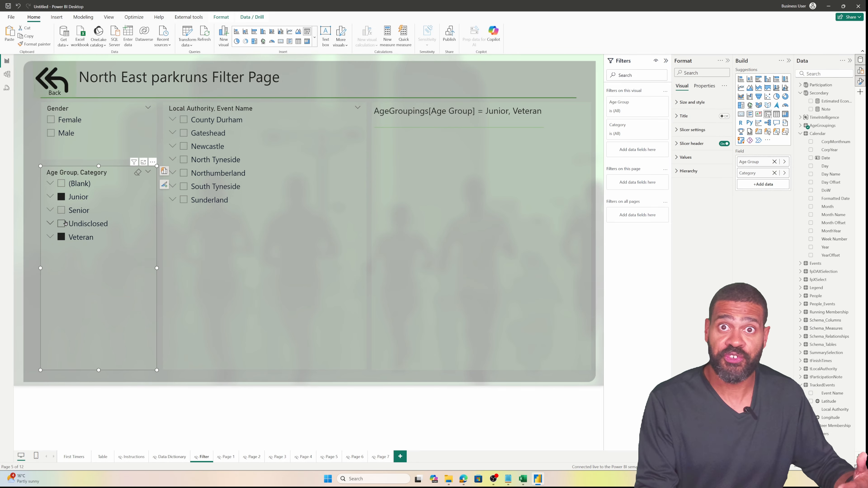
ctrl+click(49, 81)
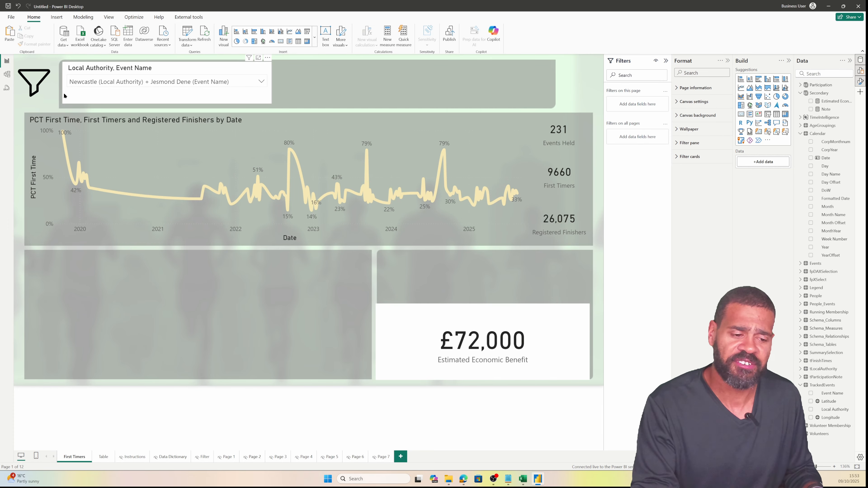
Switch the slicer to all of Newcastle and cut _perpersonspend from 25 to 5
click(121, 84)
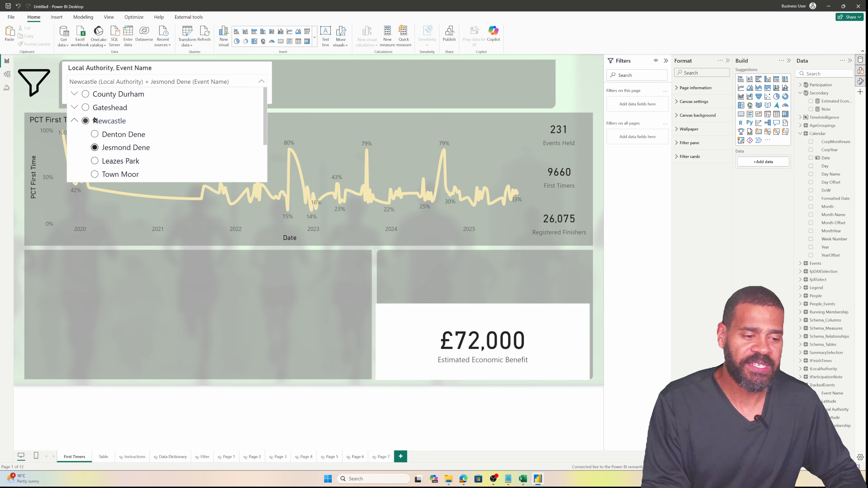
click(95, 120)
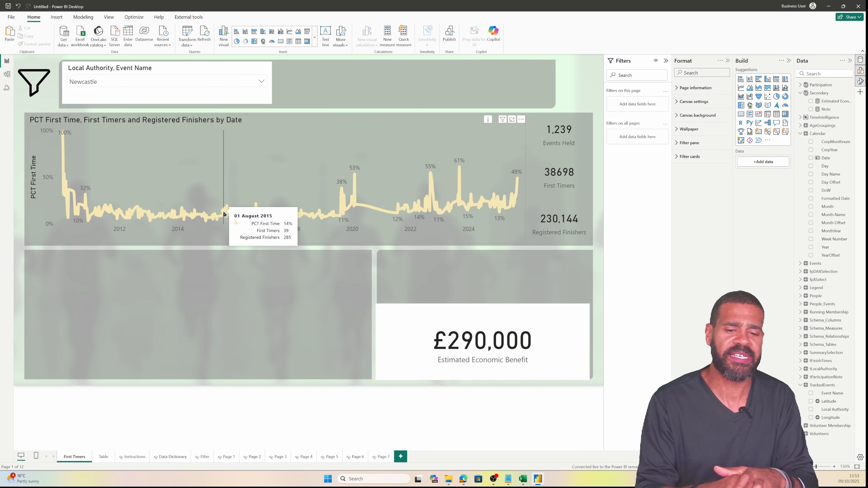
click(843, 102)
click(210, 106)
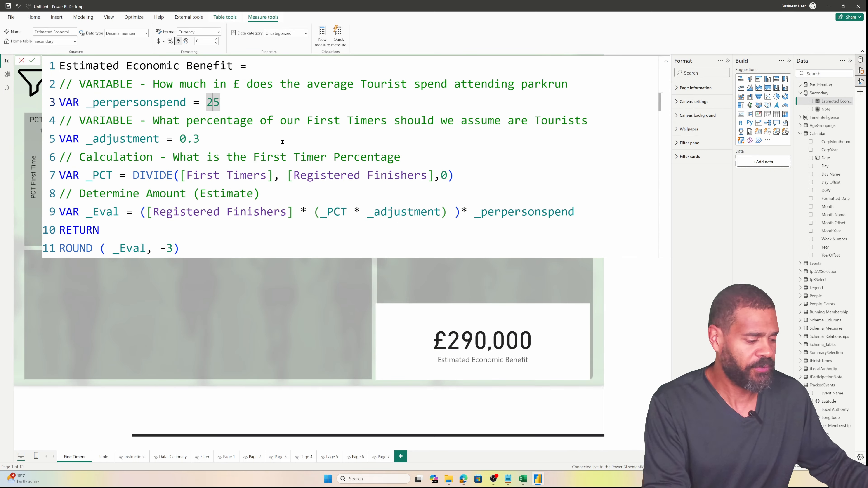
key(BackSpace)
key(Return)
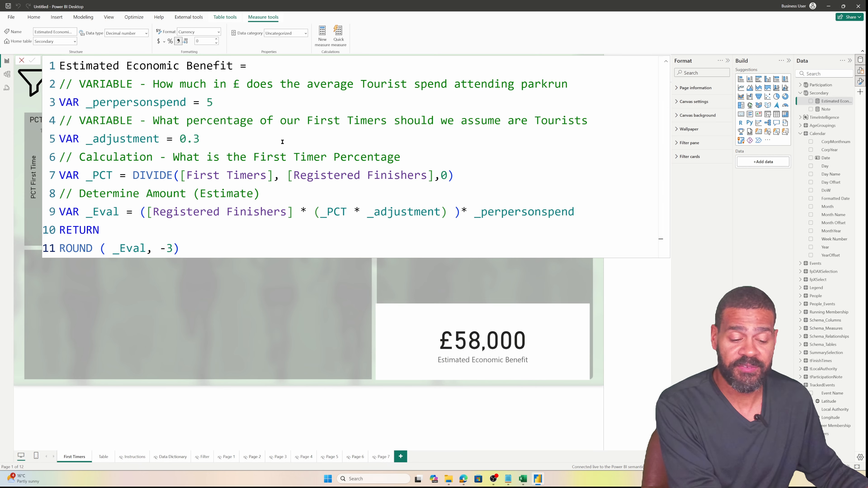
Change the _adjustment tourist share from 0.3 to 0.7
click(282, 141)
key(shift+Left)
key(shift+Left)
key(shift+Left)
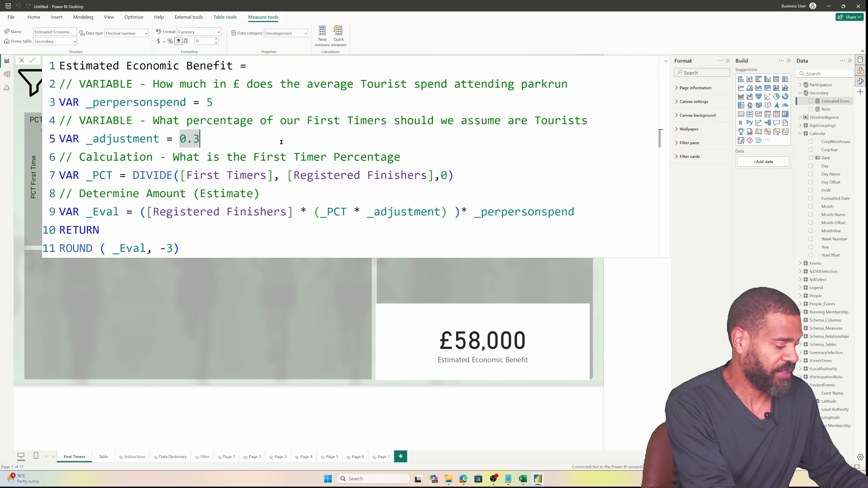
text(0.5)
key(BackSpace)
text(6)
key(BackSpace)
text(7)
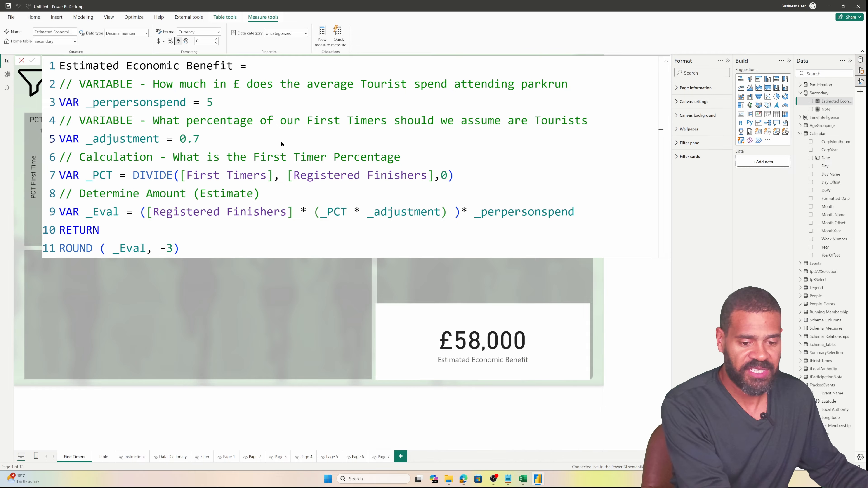
key(Return)
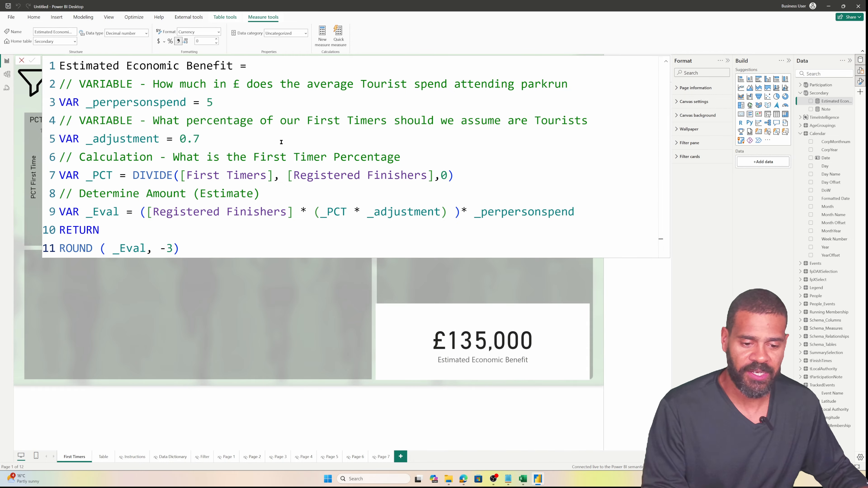
Set _perpersonspend to 10 and commit the measure
click(245, 106)
key(shift+Left)
text(10)
key(Return)
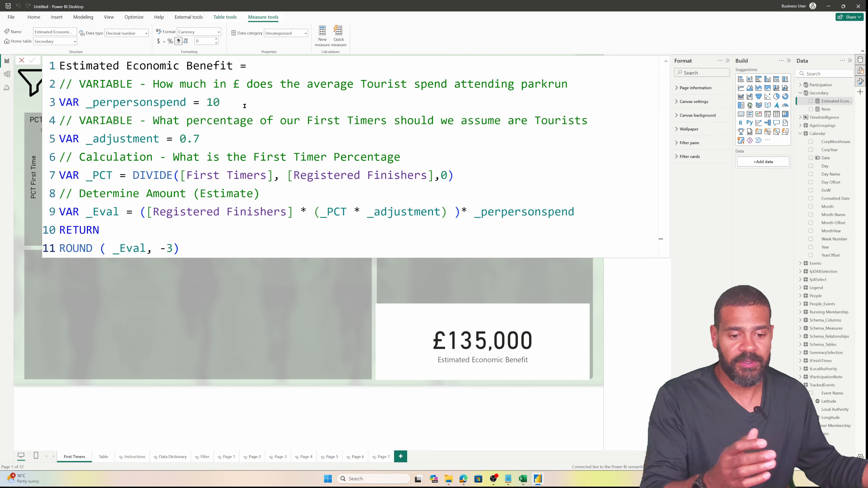